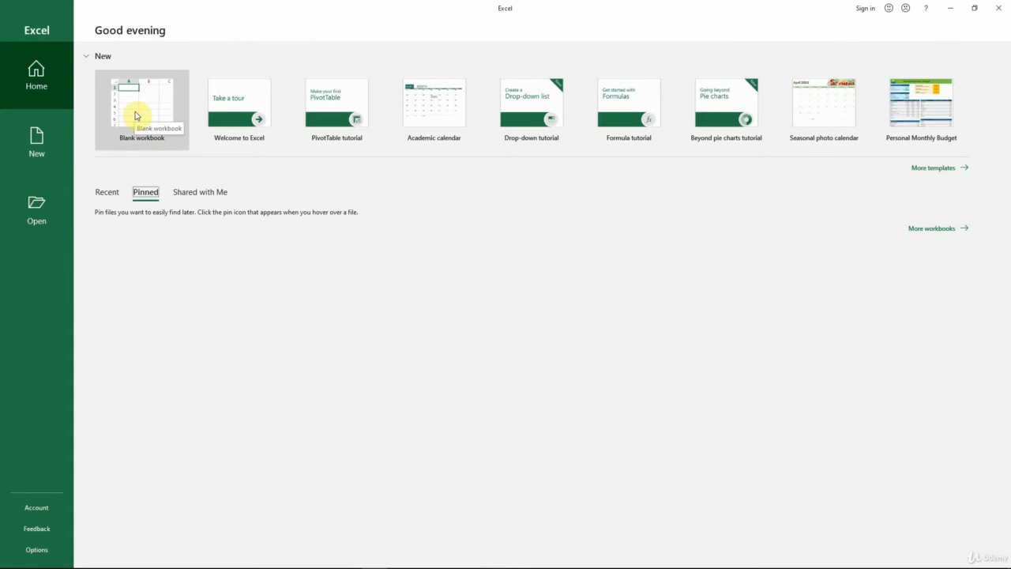
Step: Create a new blank workbook
{"action": "left_click", "coordinate": [135, 116]}
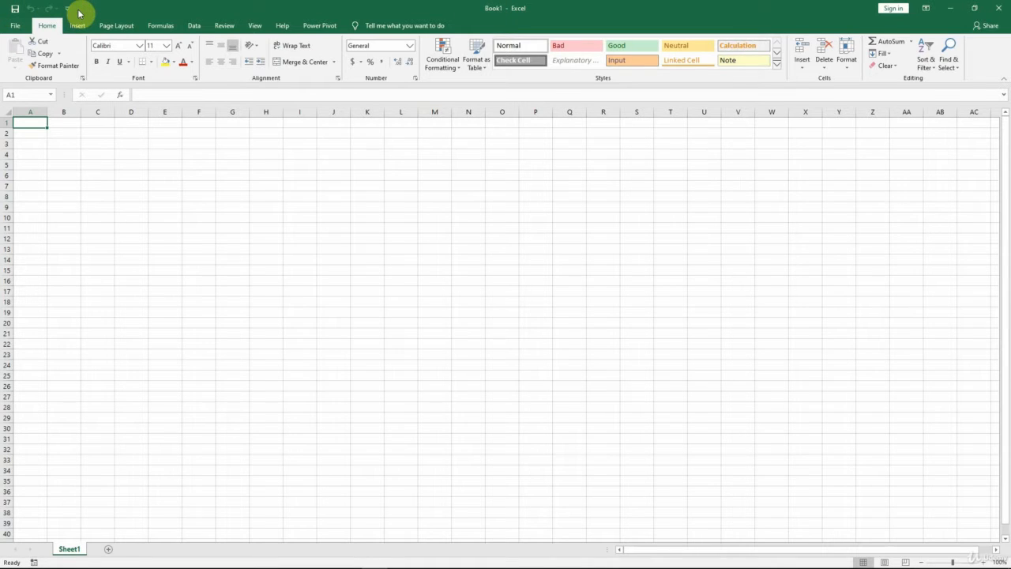
Step: Review the available save locations for the workbook and the commands offered for the Quick Access Toolbar, without changing anything
{"action": "left_click", "coordinate": [15, 13]}
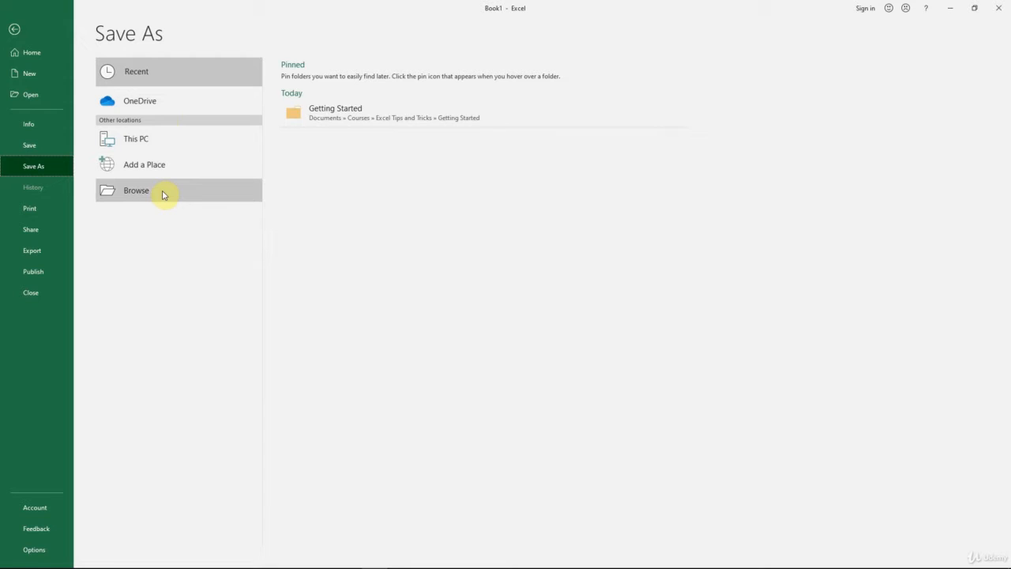
{"action": "key", "text": "Escape"}
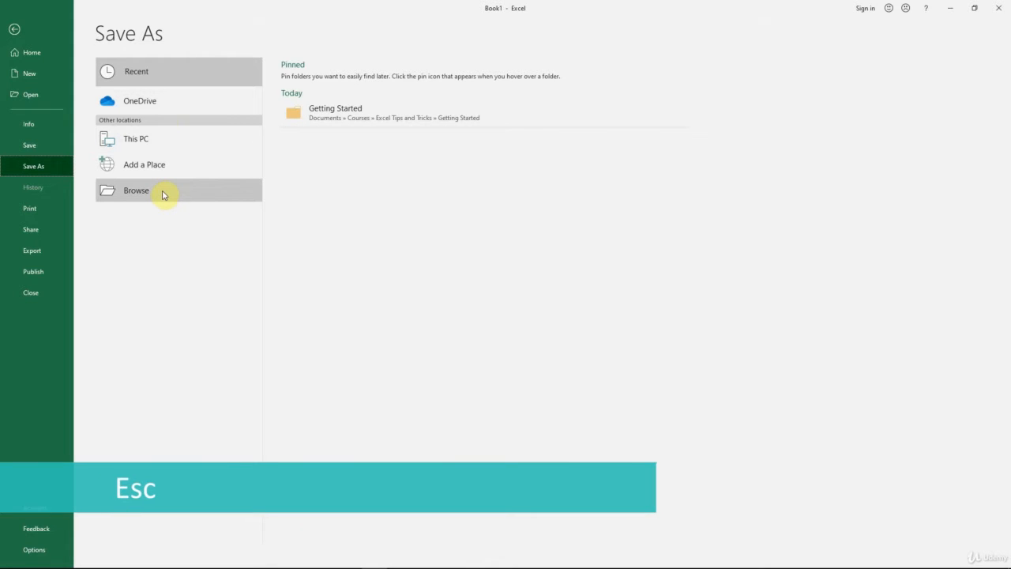
{"action": "key", "text": "Escape"}
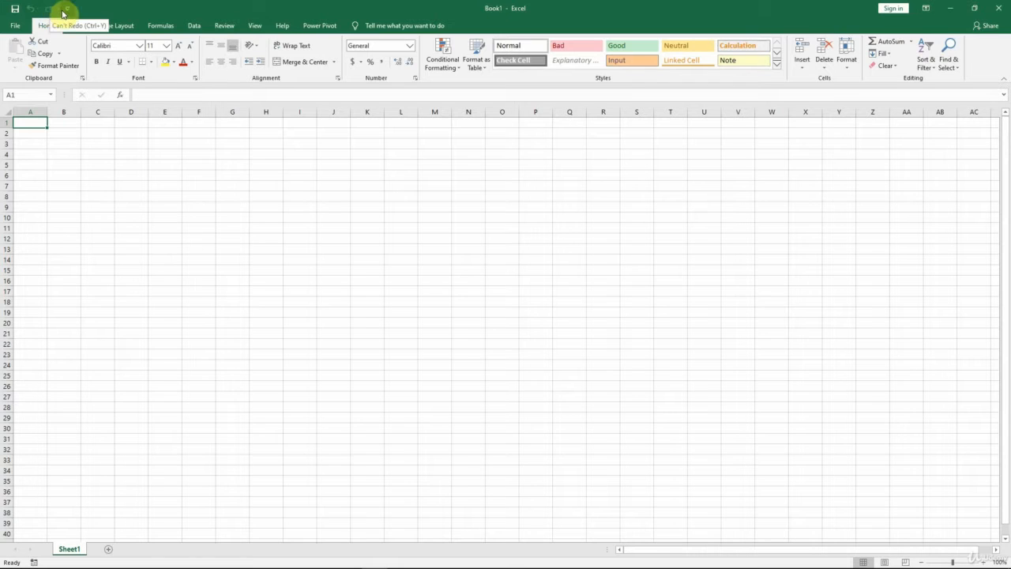
{"action": "left_click", "coordinate": [67, 14]}
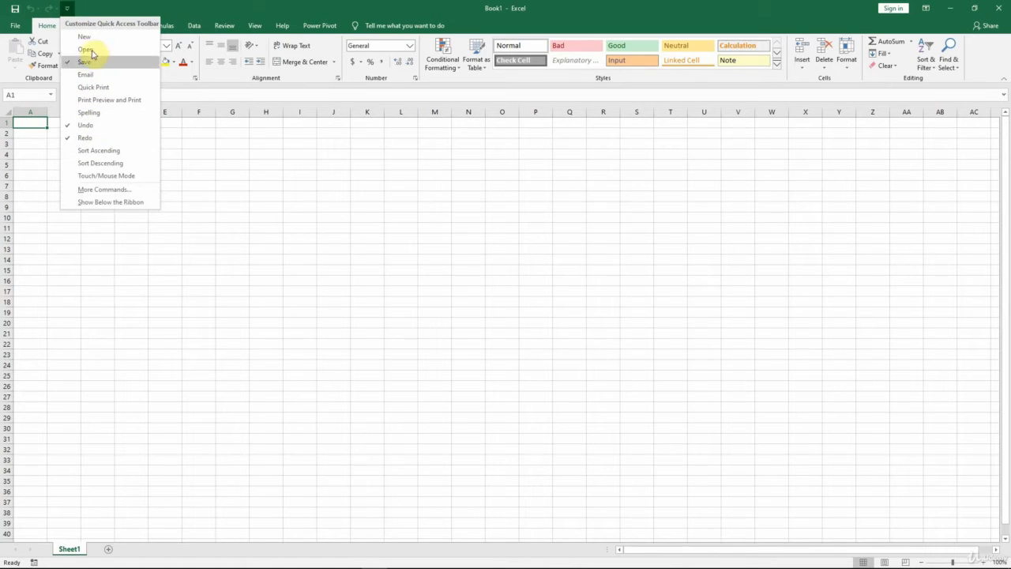
{"action": "left_click", "coordinate": [91, 9]}
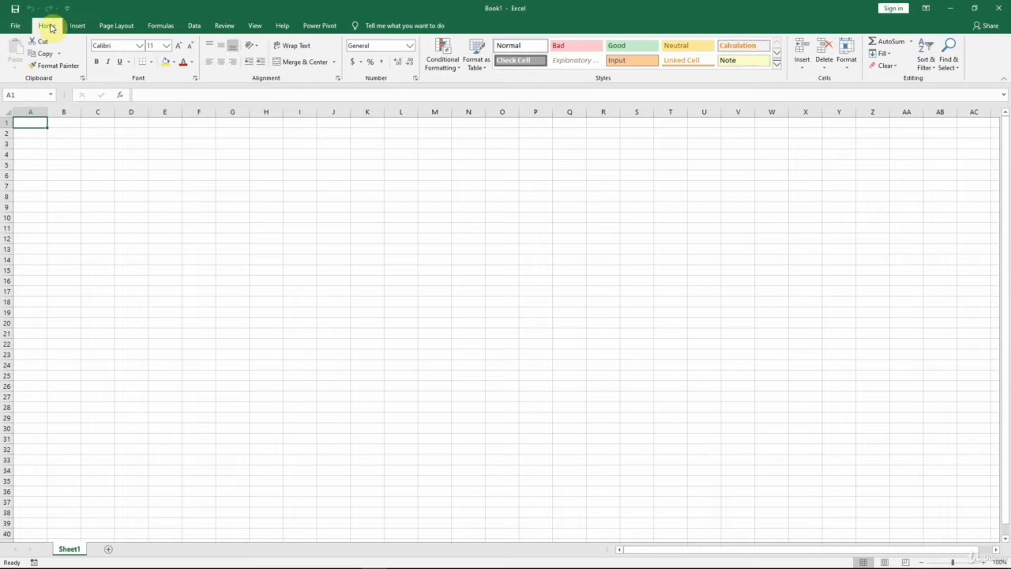
Step: Look through the Insert, Page Layout and Formulas command groups and return to the Home commands
{"action": "left_click", "coordinate": [78, 28]}
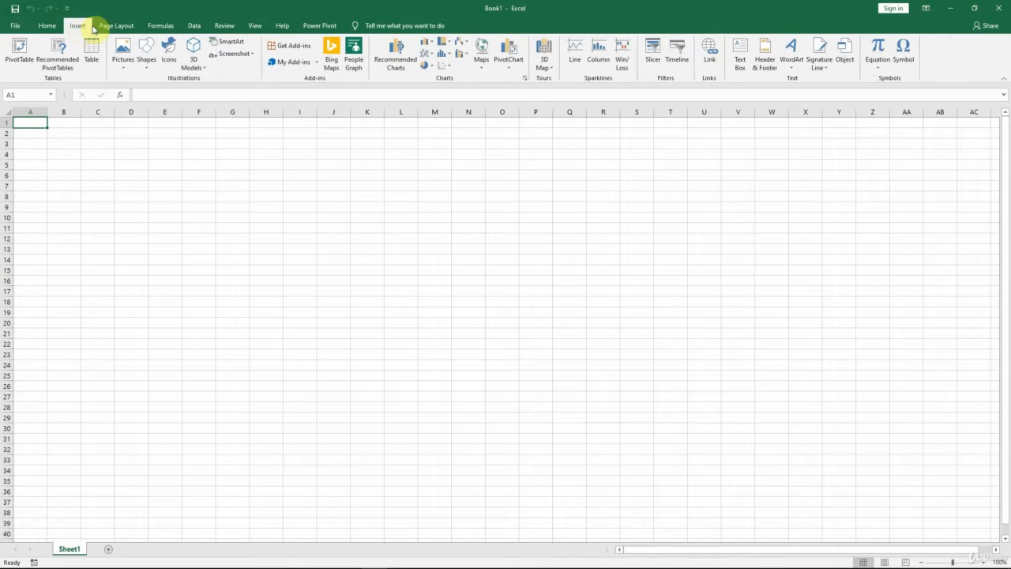
{"action": "left_click", "coordinate": [127, 30]}
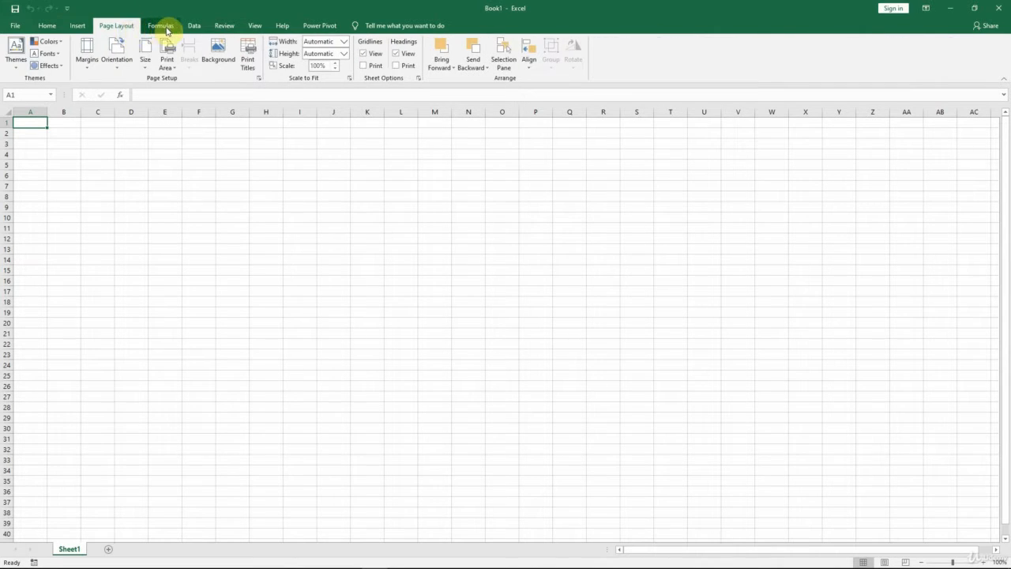
{"action": "left_click", "coordinate": [164, 28]}
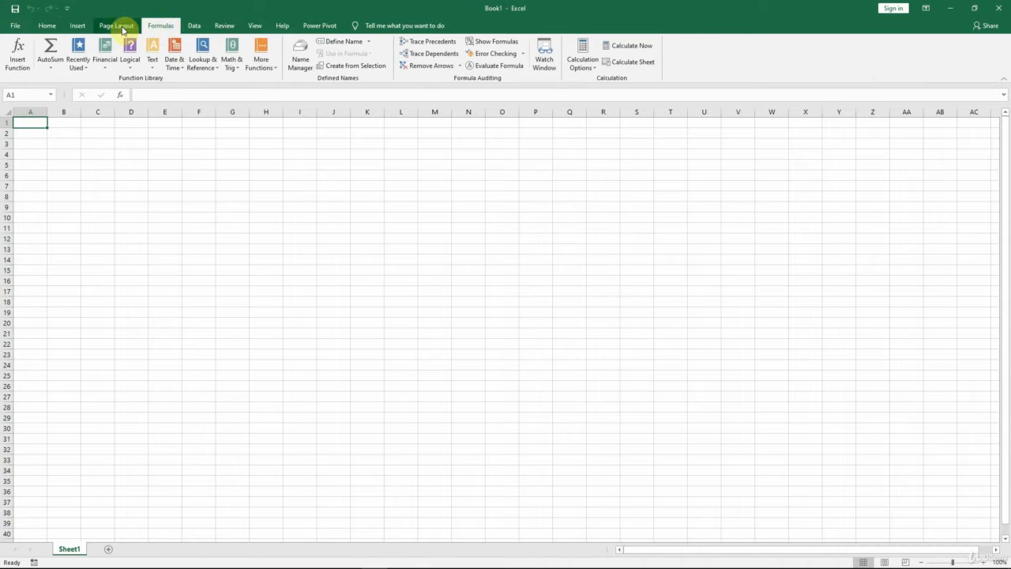
{"action": "left_click", "coordinate": [49, 26]}
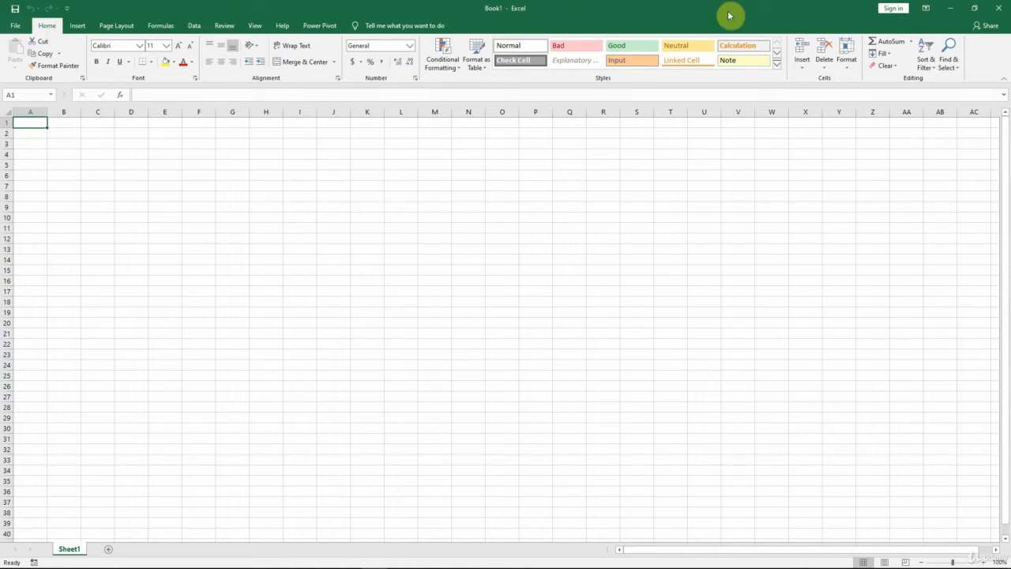
Step: Restore the workbook window to a smaller size, enlarge it slightly, and maximize it again
{"action": "left_click", "coordinate": [974, 10]}
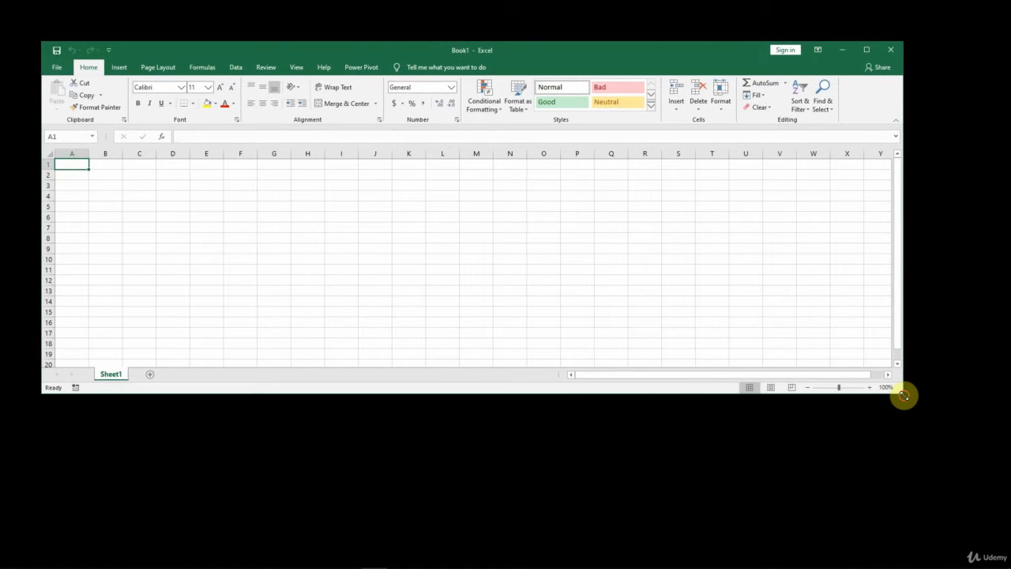
{"action": "left_click_drag", "start_coordinate": [903, 394], "coordinate": [954, 447]}
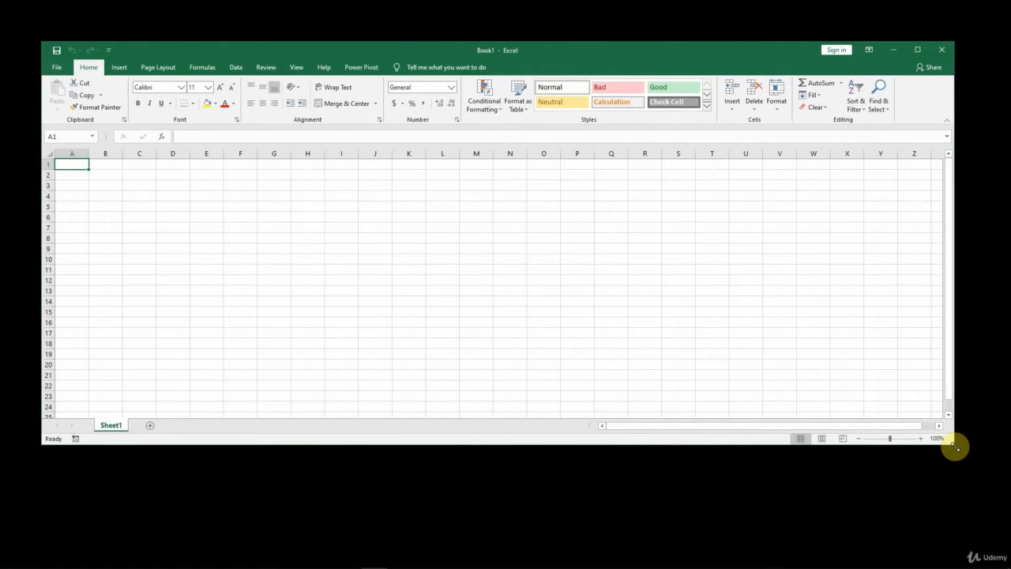
{"action": "left_click", "coordinate": [917, 51]}
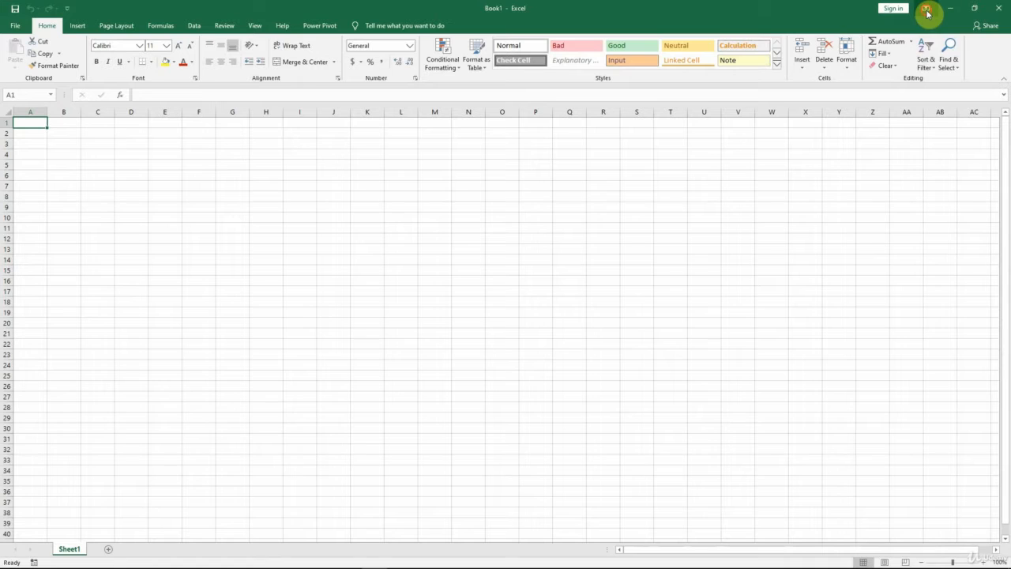
Step: Auto-hide the ribbon and switch it back to showing both tabs and commands
{"action": "left_click", "coordinate": [927, 12]}
{"action": "left_click", "coordinate": [926, 25]}
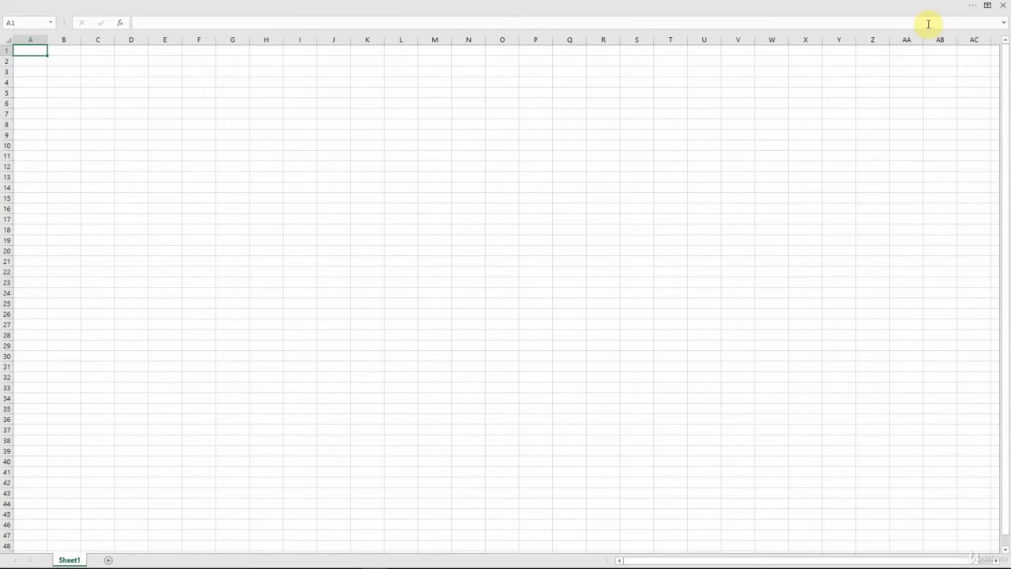
{"action": "left_click", "coordinate": [988, 10]}
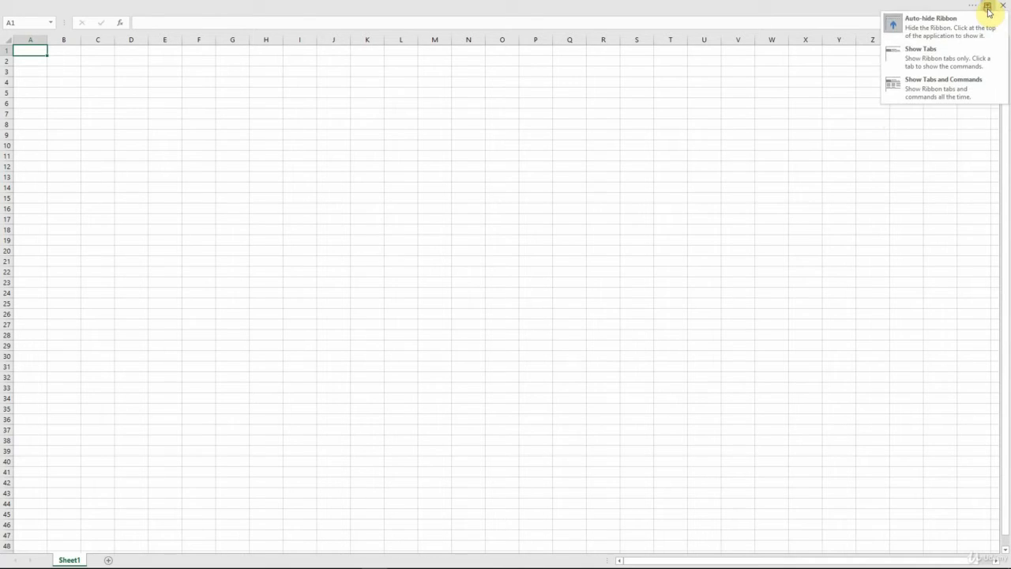
{"action": "left_click", "coordinate": [980, 92]}
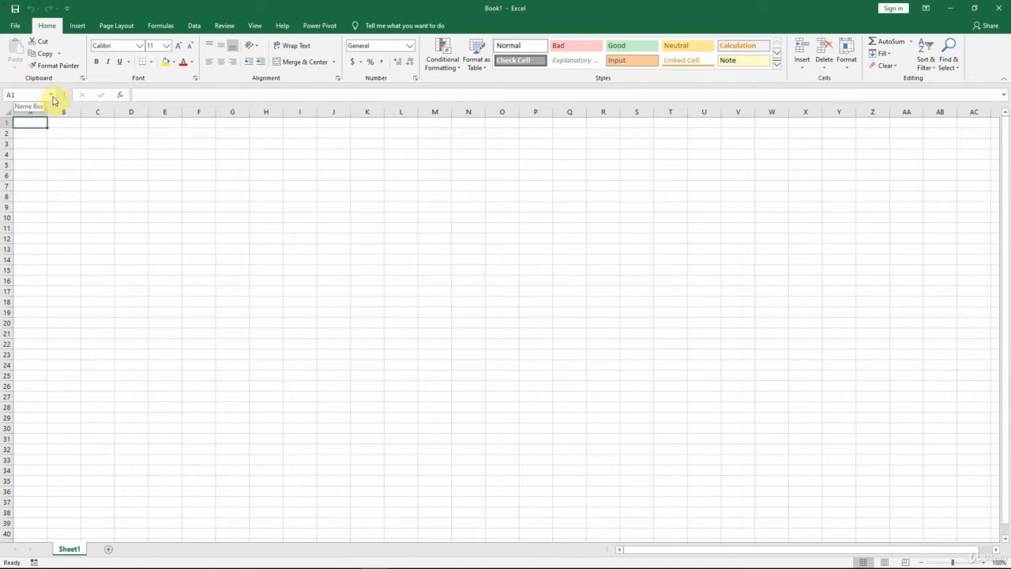
Step: Check the Name Box's list of defined names and widen the Name Box
{"action": "left_click", "coordinate": [52, 95]}
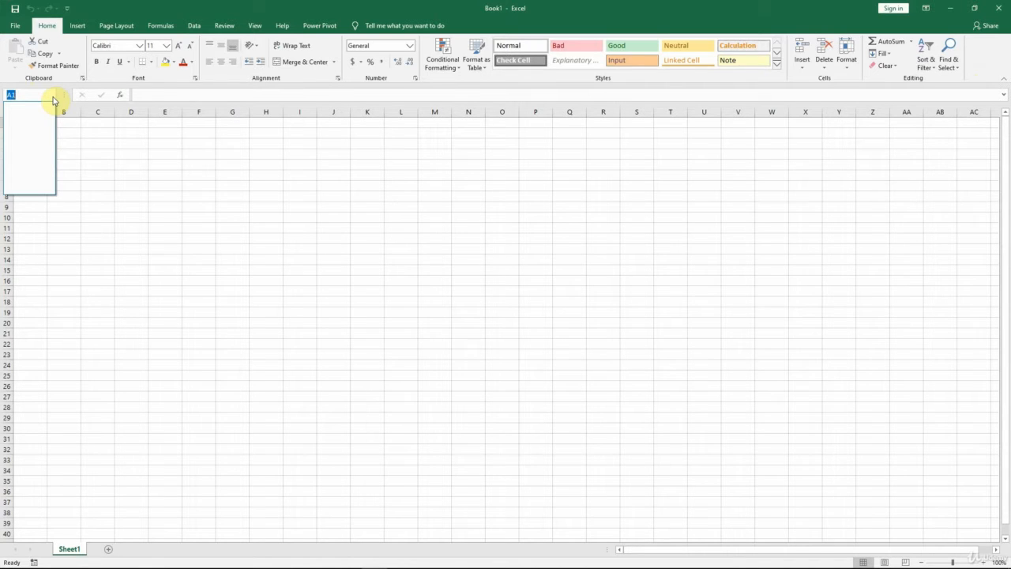
{"action": "left_click", "coordinate": [67, 98]}
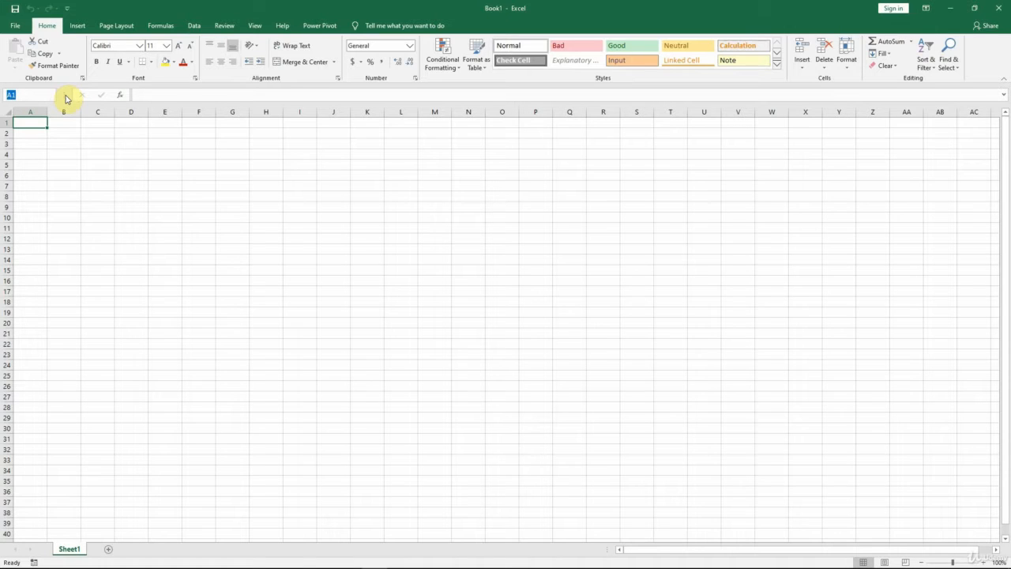
{"action": "left_click_drag", "start_coordinate": [67, 95], "coordinate": [95, 95]}
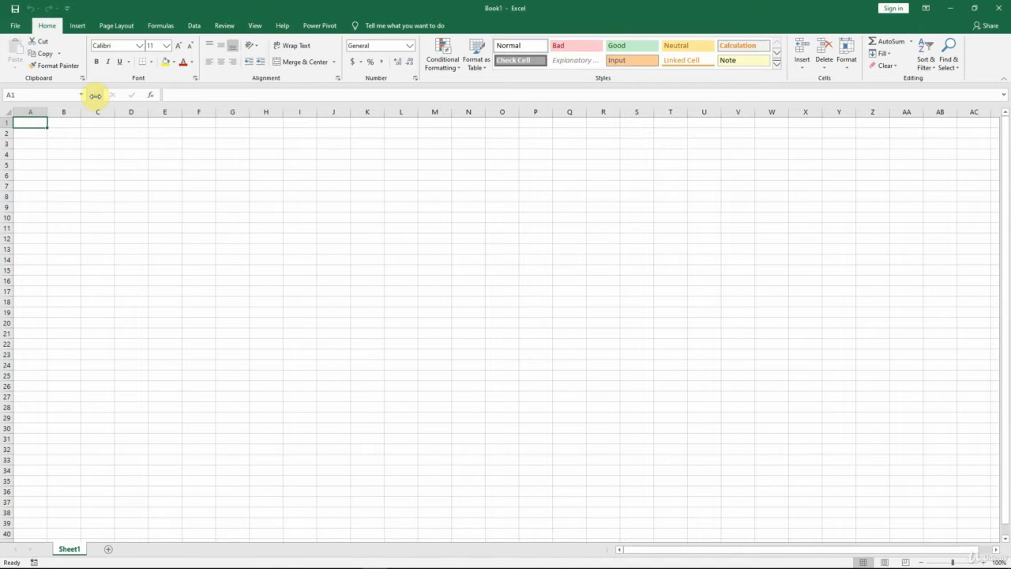
Step: View the Insert Function dialog and close it without inserting a function
{"action": "left_click", "coordinate": [155, 99]}
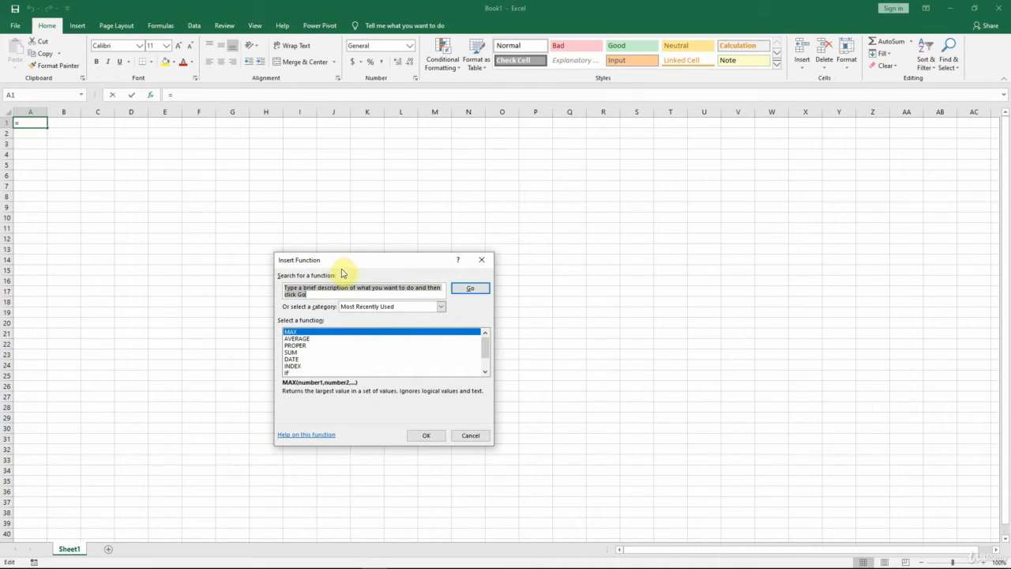
{"action": "left_click", "coordinate": [477, 439]}
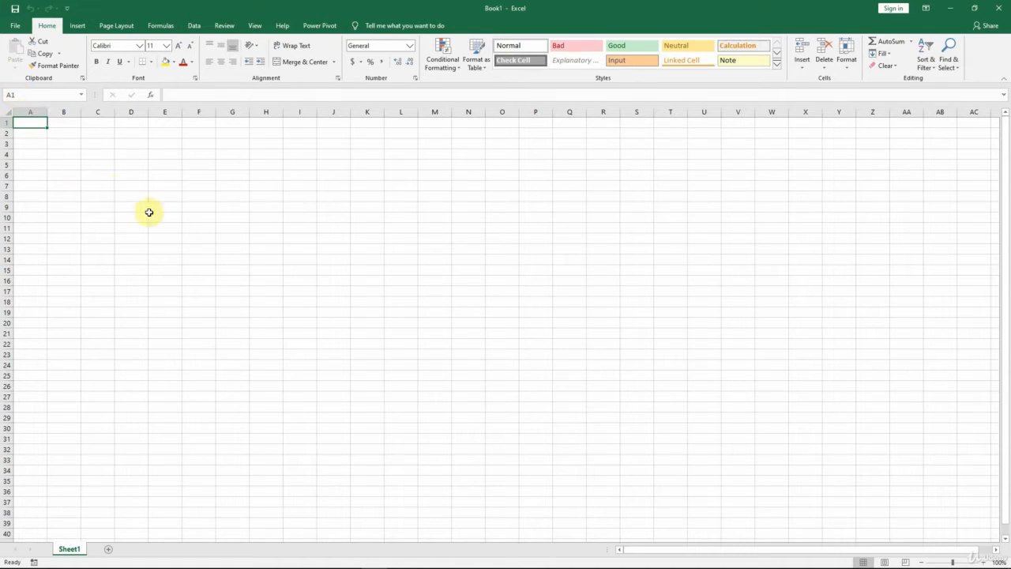
Step: Select several cells across the empty sheet, including F11 and H4, and move the active cell down, left, up and right to E5
{"action": "left_click", "coordinate": [189, 228]}
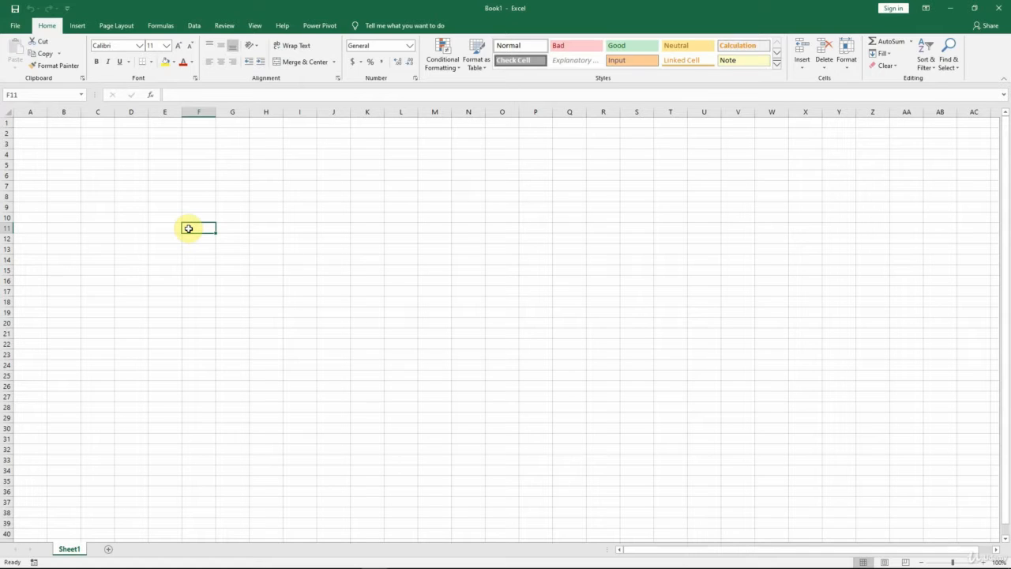
{"action": "left_click", "coordinate": [102, 191]}
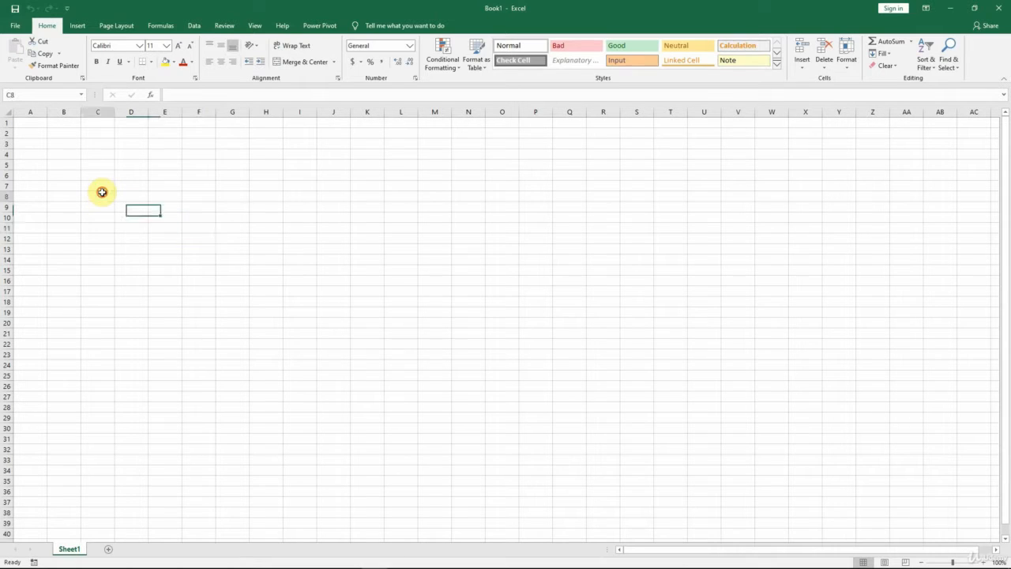
{"action": "left_click", "coordinate": [263, 153]}
{"action": "key", "text": "Down"}
{"action": "key", "text": "Down"}
{"action": "key", "text": "Down"}
{"action": "key", "text": "Down"}
{"action": "key", "text": "Down"}
{"action": "key", "text": "Down"}
{"action": "key", "text": "Down"}
{"action": "key", "text": "Down"}
{"action": "key", "text": "Down"}
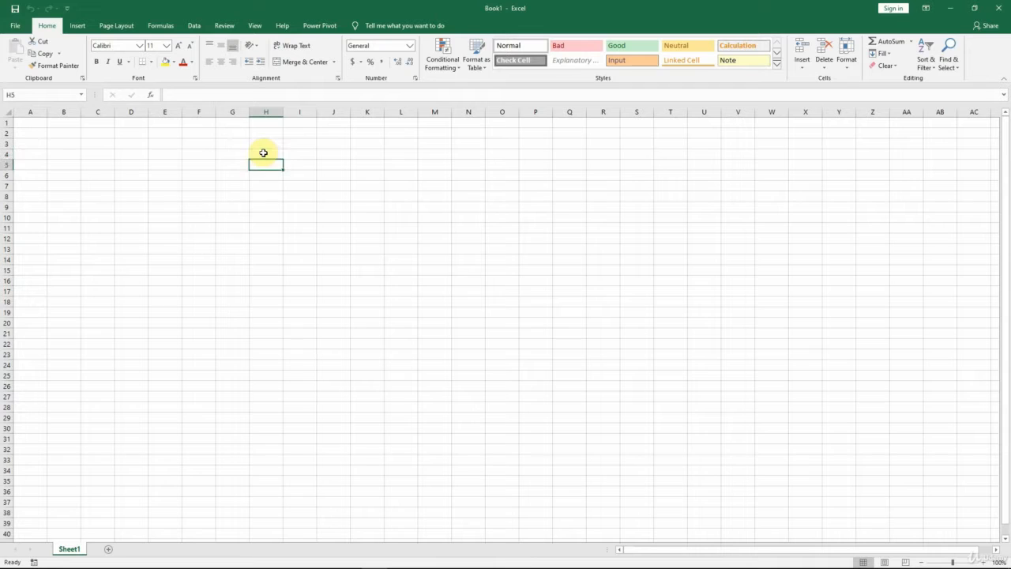
{"action": "key", "text": "Left"}
{"action": "key", "text": "Left"}
{"action": "key", "text": "Left"}
{"action": "key", "text": "Left"}
{"action": "key", "text": "Left"}
{"action": "key", "text": "Left"}
{"action": "key", "text": "Left"}
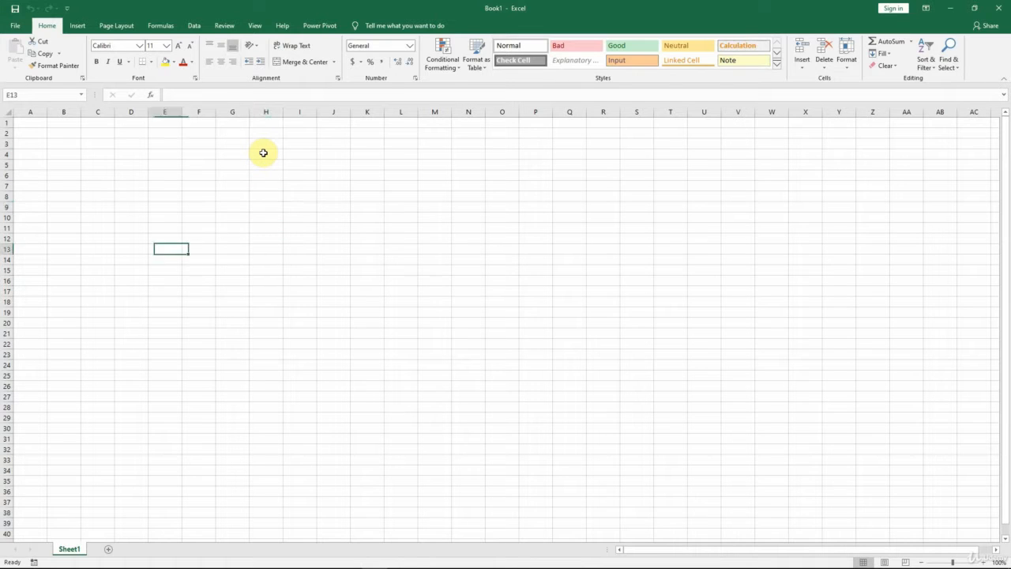
{"action": "key", "text": "Up"}
{"action": "key", "text": "Up"}
{"action": "key", "text": "Up"}
{"action": "key", "text": "Up"}
{"action": "key", "text": "Up"}
{"action": "key", "text": "Up"}
{"action": "key", "text": "Up"}
{"action": "key", "text": "Up"}
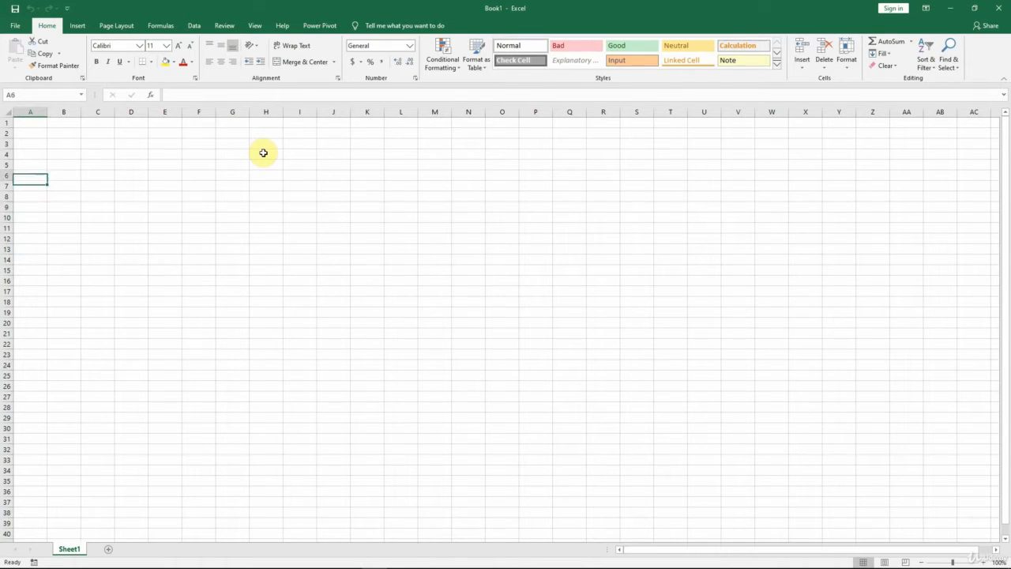
{"action": "key", "text": "Right"}
{"action": "key", "text": "Right"}
{"action": "key", "text": "Right"}
{"action": "key", "text": "Right"}
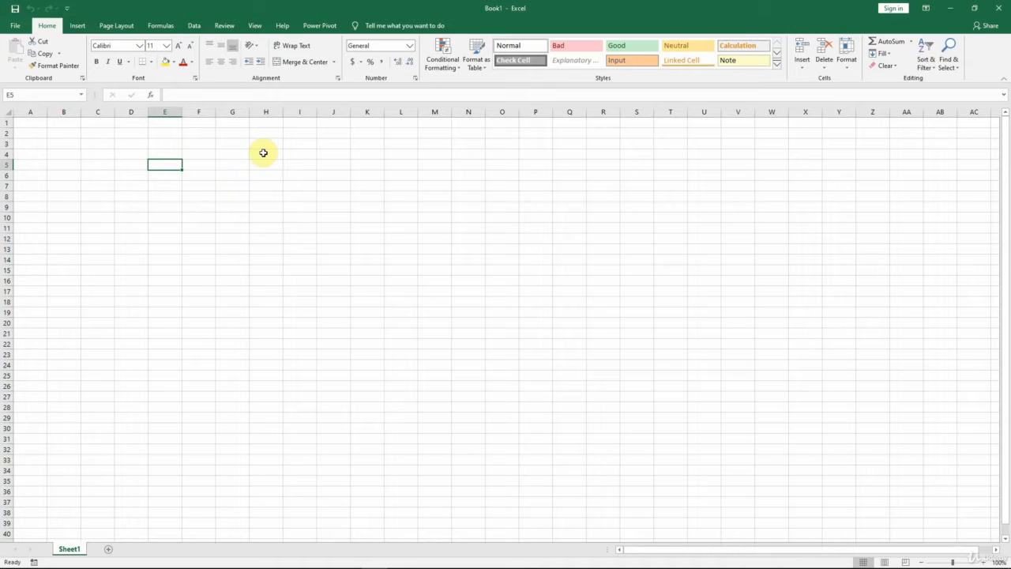
Step: Enter the column header "Transaction Date" in cell A1
{"action": "left_click", "coordinate": [30, 122]}
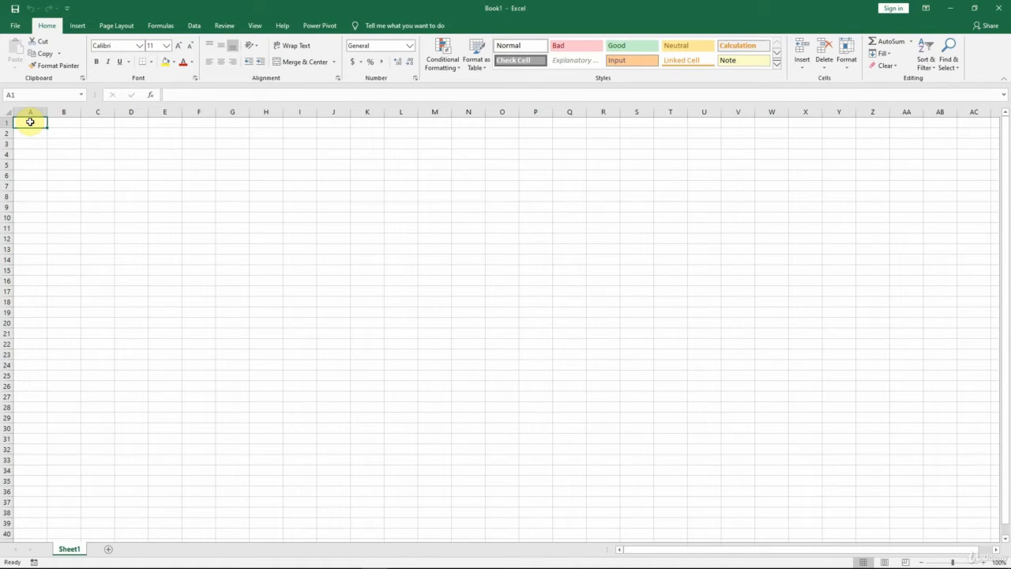
{"action": "type", "text": "Transac"}
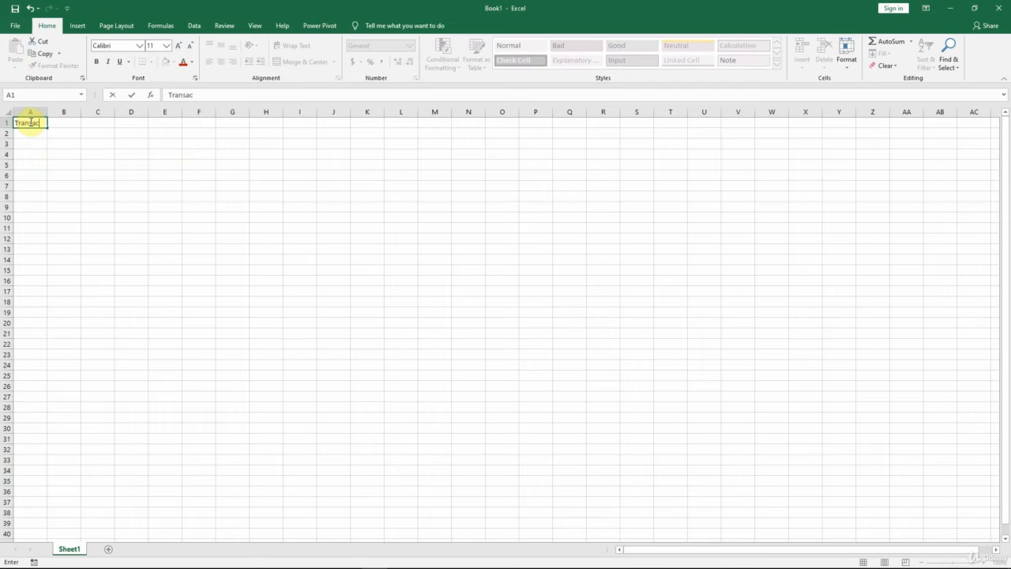
{"action": "type", "text": "tion Date"}
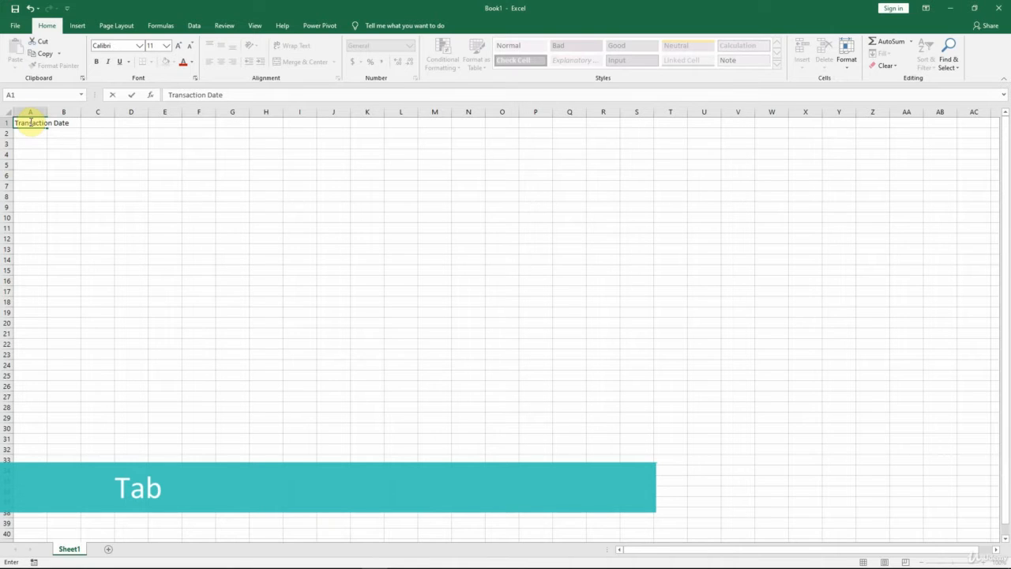
{"action": "key", "text": "Tab"}
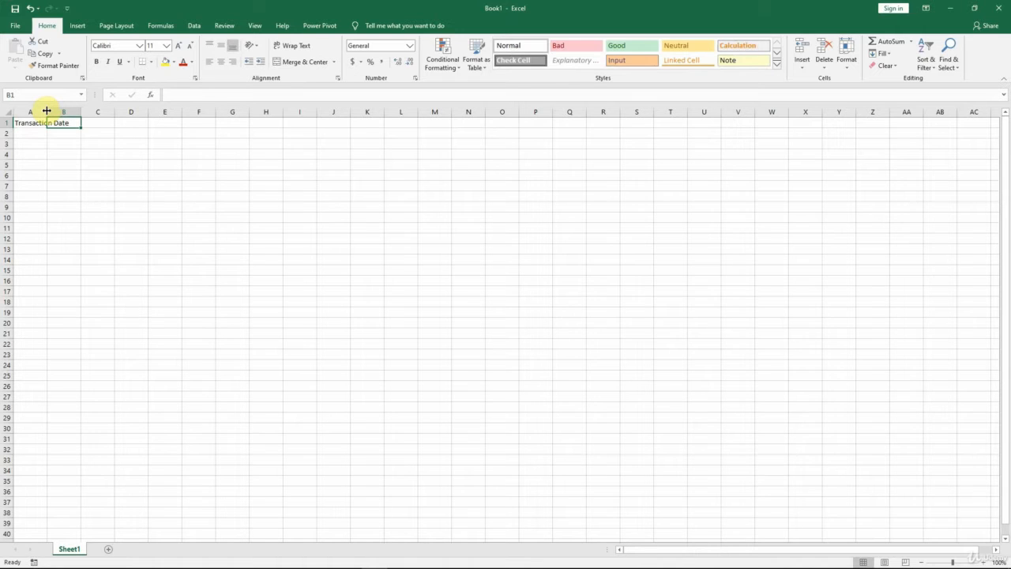
Step: Autofit column A to its header text and widen the column a little further
{"action": "double_click", "coordinate": [46, 111]}
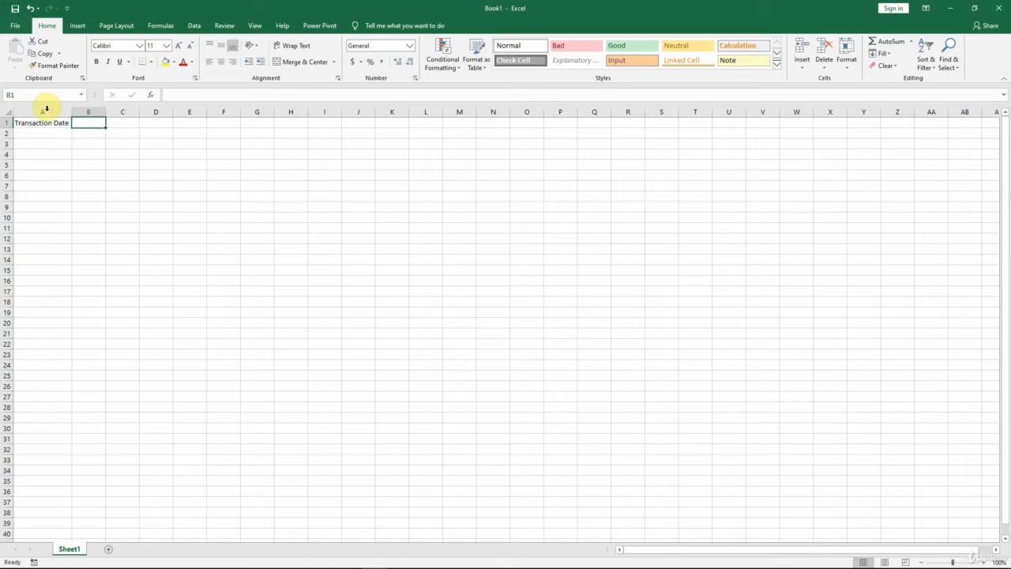
{"action": "left_click", "coordinate": [40, 111]}
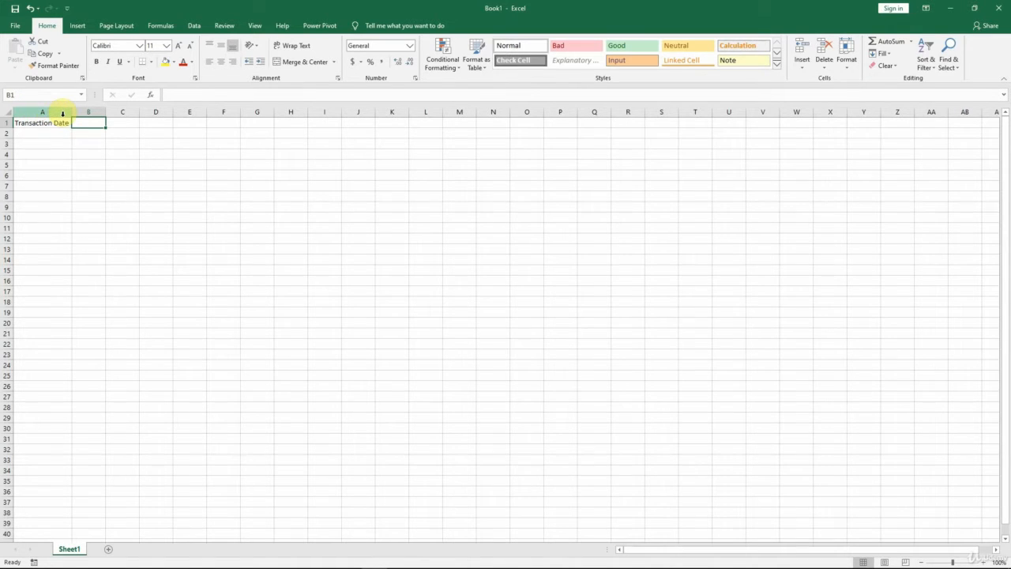
{"action": "left_click_drag", "start_coordinate": [72, 112], "coordinate": [92, 111]}
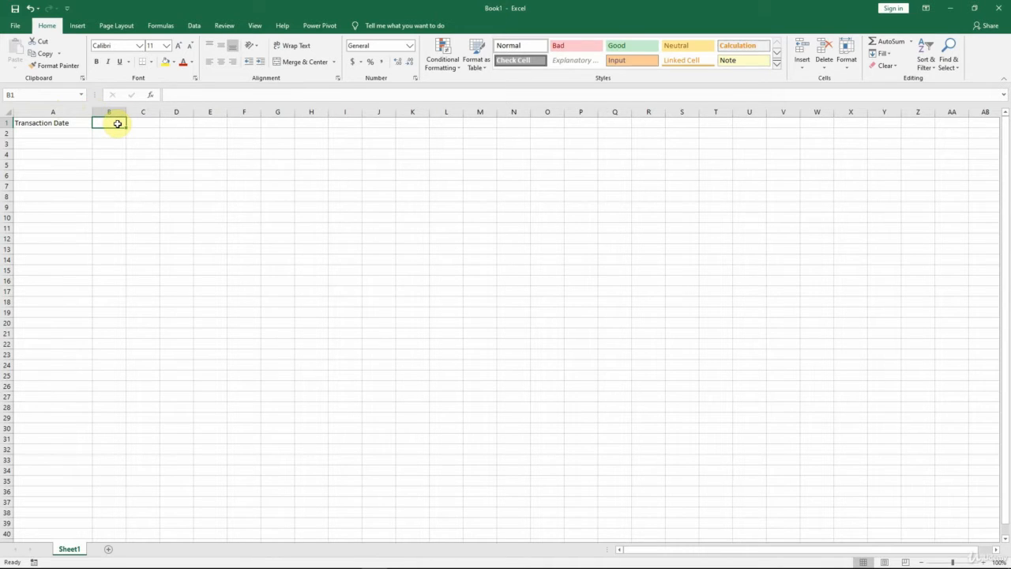
Step: Enter the column headers "Product Name", "Unit Price", "Quantity" and "Net Amount" in cells B1 through E1
{"action": "type", "text": "Product"}
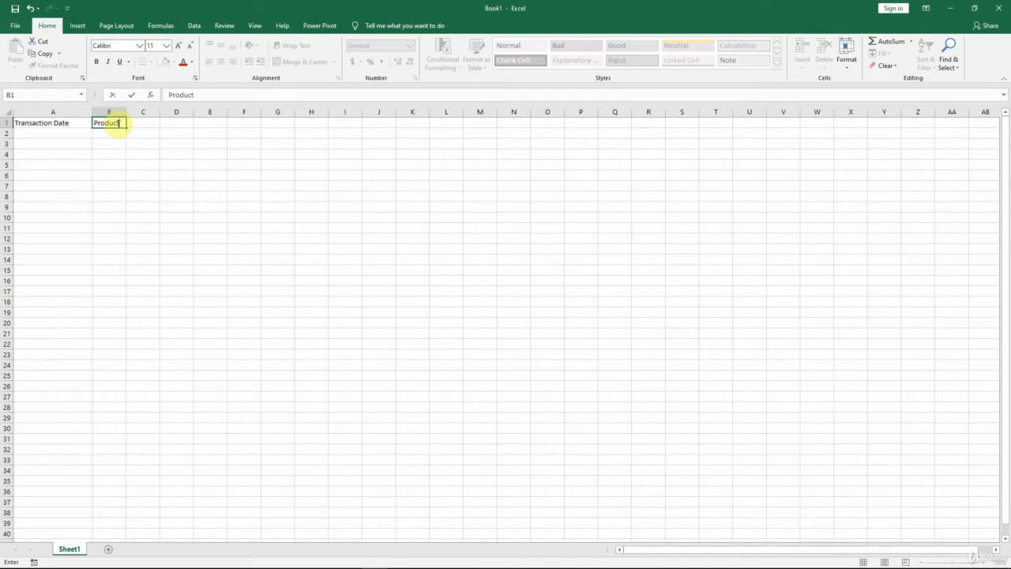
{"action": "type", "text": " Name"}
{"action": "key", "text": "Tab"}
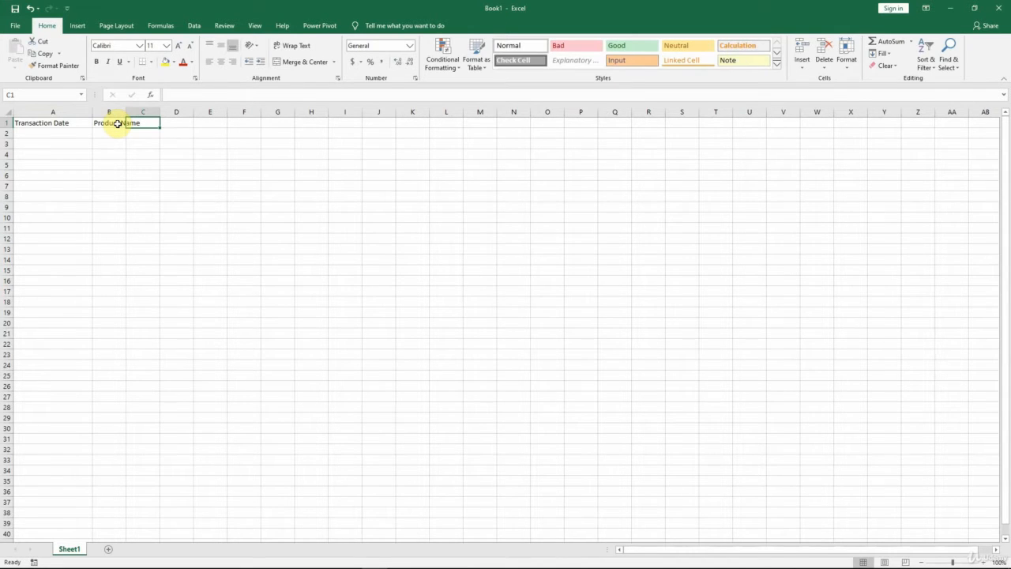
{"action": "type", "text": "Unit Price"}
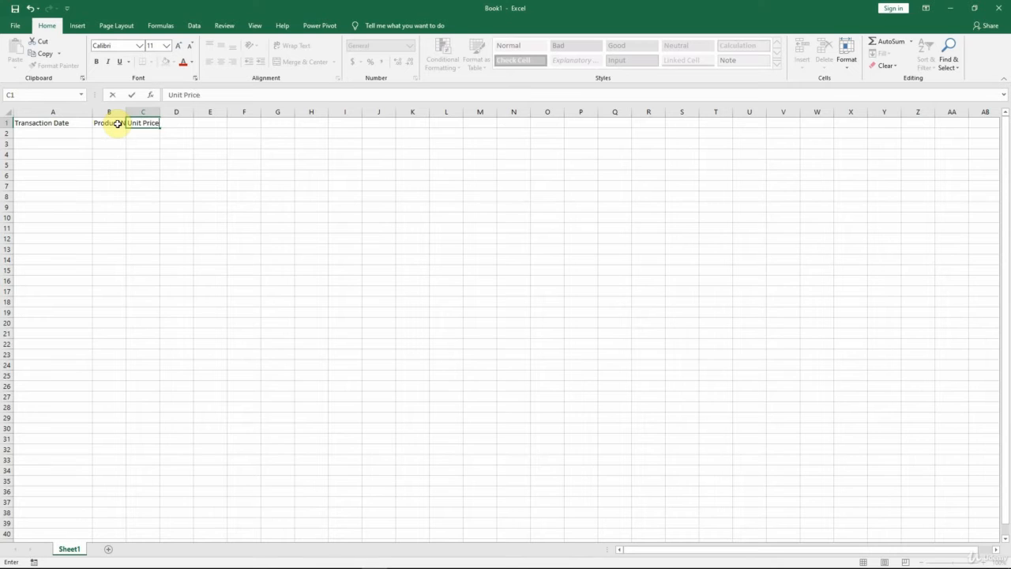
{"action": "key", "text": "Tab"}
{"action": "type", "text": "Quantity"}
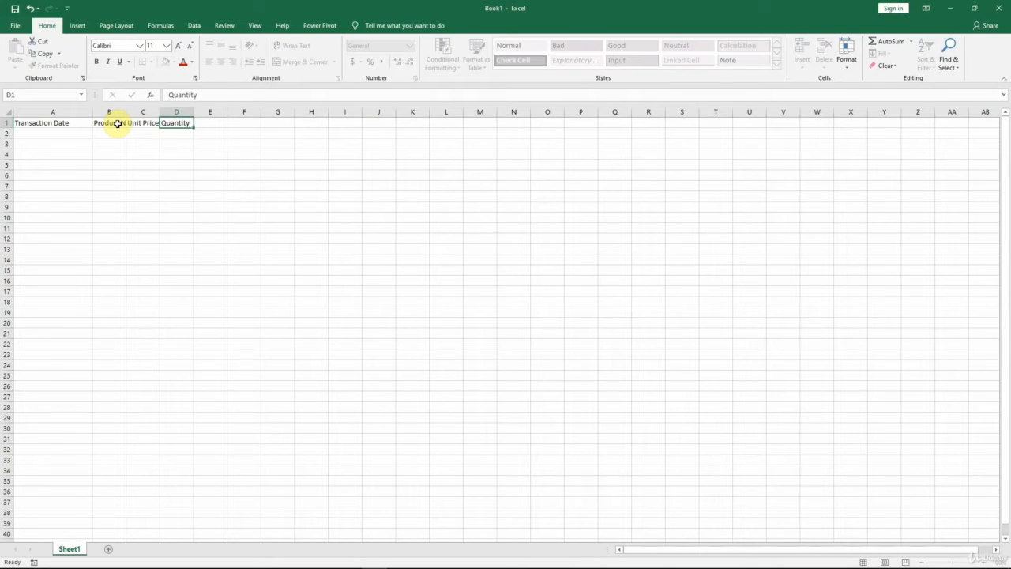
{"action": "key", "text": "Tab"}
{"action": "type", "text": "Net Amount"}
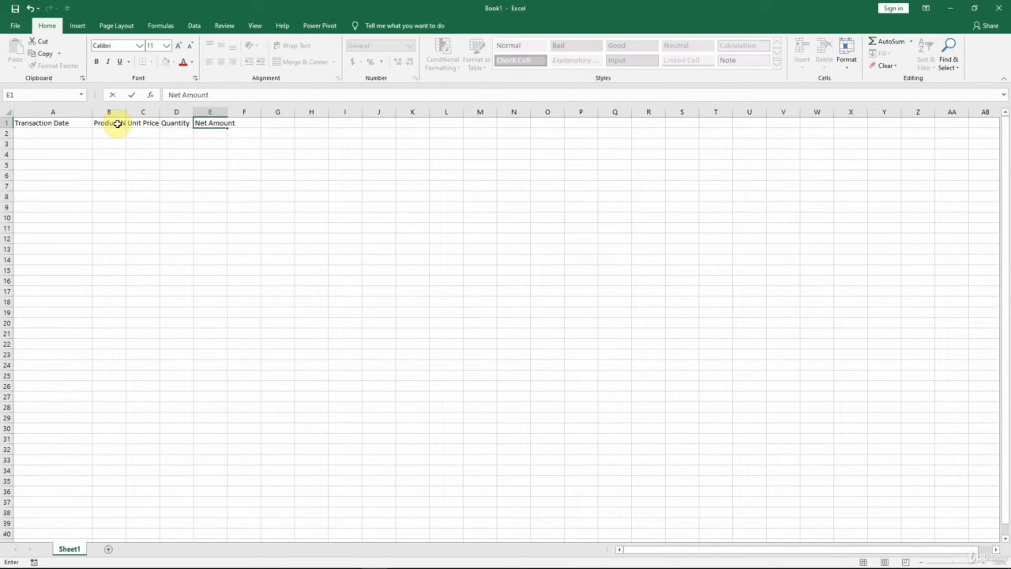
{"action": "key", "text": "Tab"}
Step: Enter the column headers "Tax %", "Tax" and "Gross Amount" in cells F1 through H1
{"action": "type", "text": "Tax %"}
{"action": "key", "text": "Tab"}
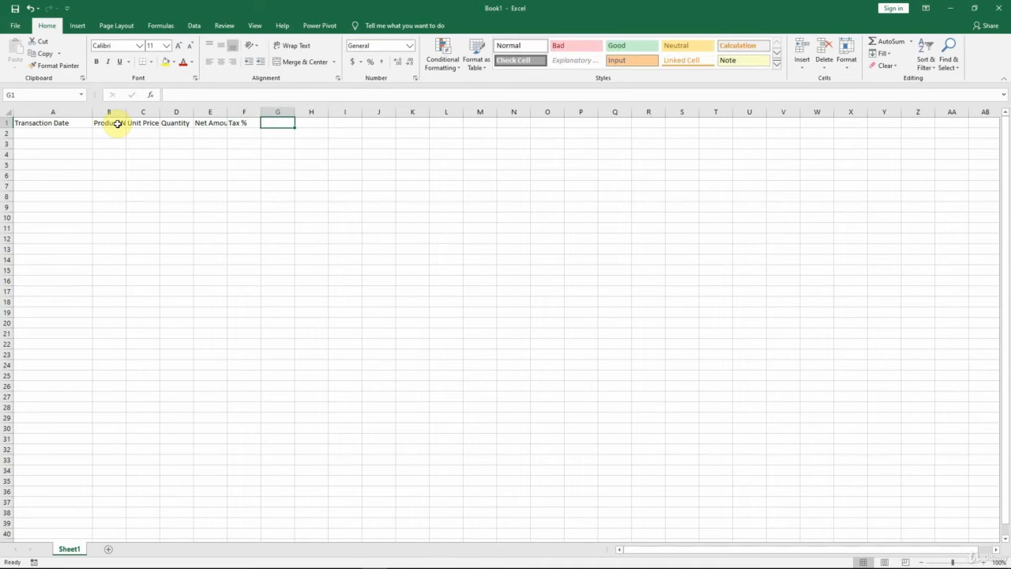
{"action": "type", "text": "Tax"}
{"action": "key", "text": "Tab"}
{"action": "type", "text": "Gross Amount"}
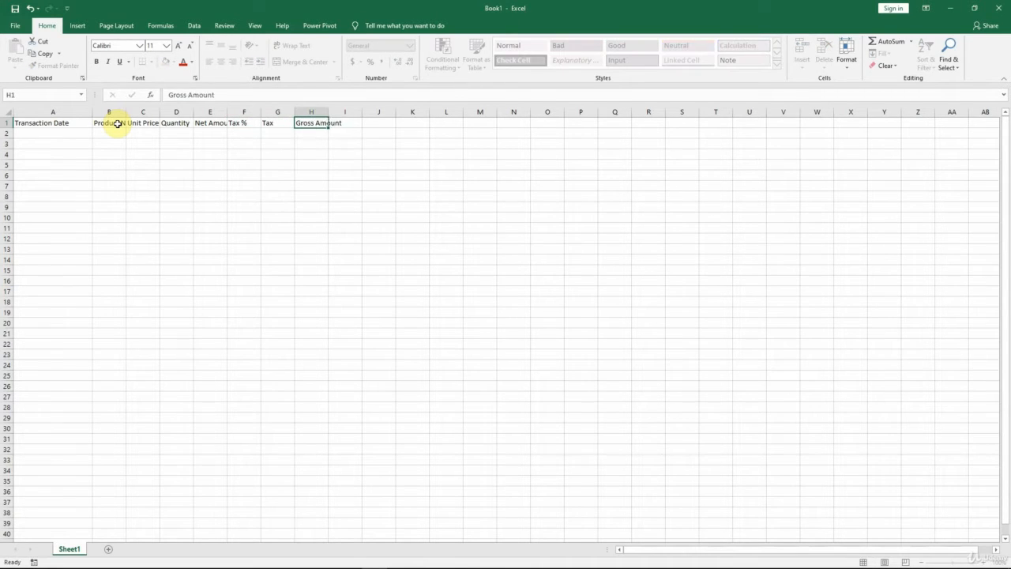
{"action": "key", "text": "Tab"}
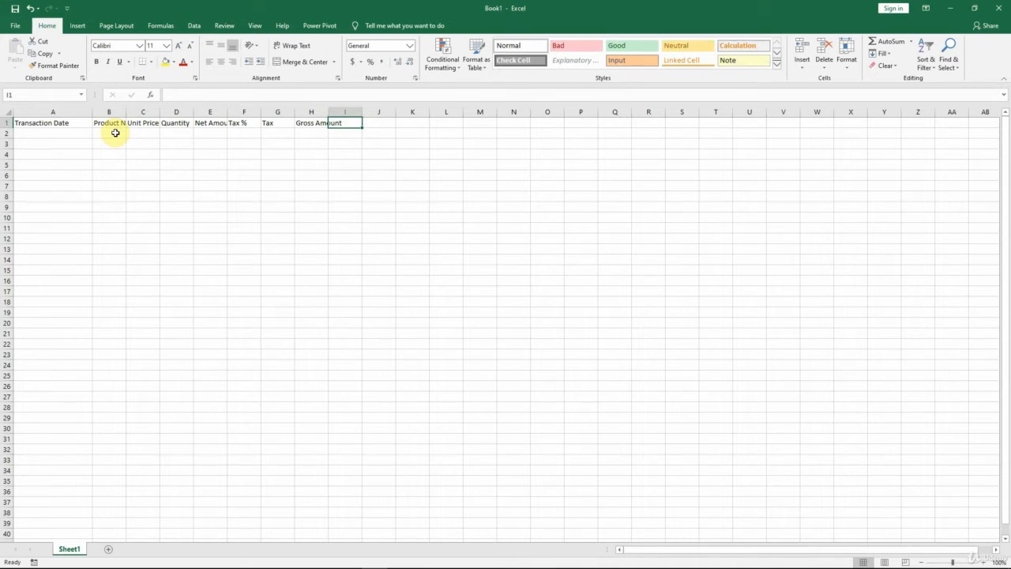
Step: Autofit columns B through H to their header text
{"action": "left_click", "coordinate": [111, 111]}
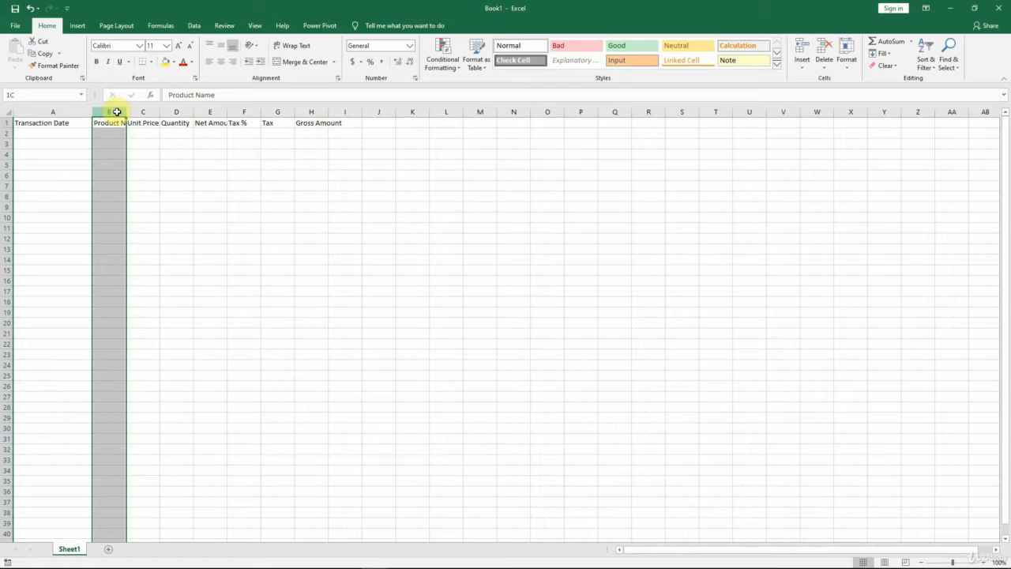
{"action": "left_click_drag", "start_coordinate": [117, 112], "coordinate": [320, 113]}
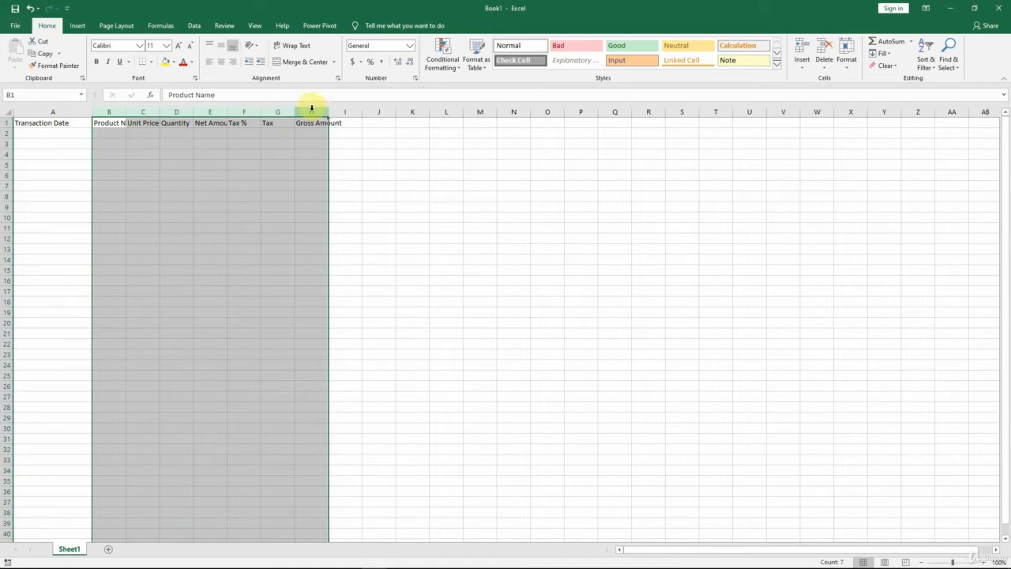
{"action": "double_click", "coordinate": [295, 111]}
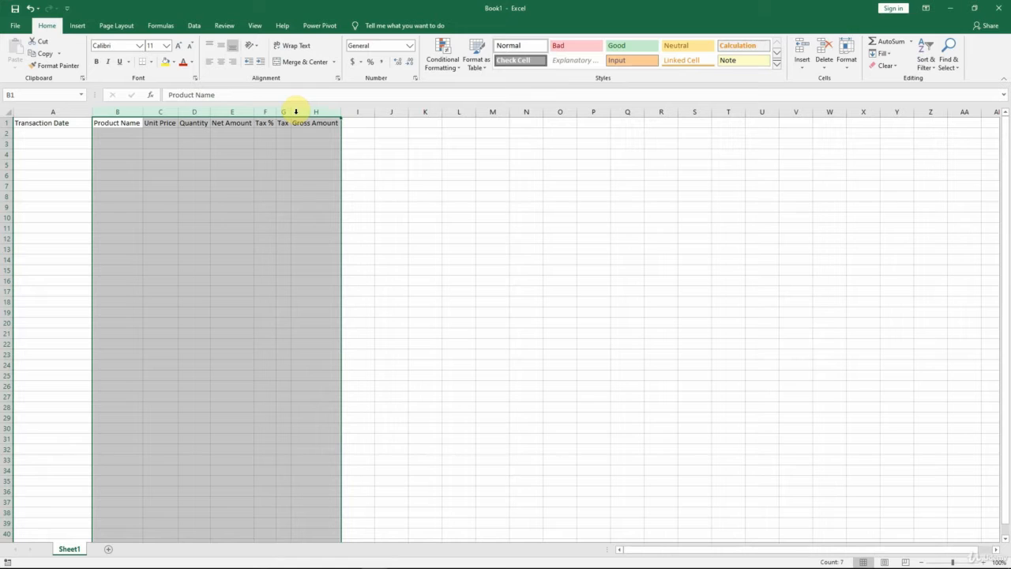
Step: View the list of number formats available for cell A1 and close it without choosing one
{"action": "left_click", "coordinate": [60, 122]}
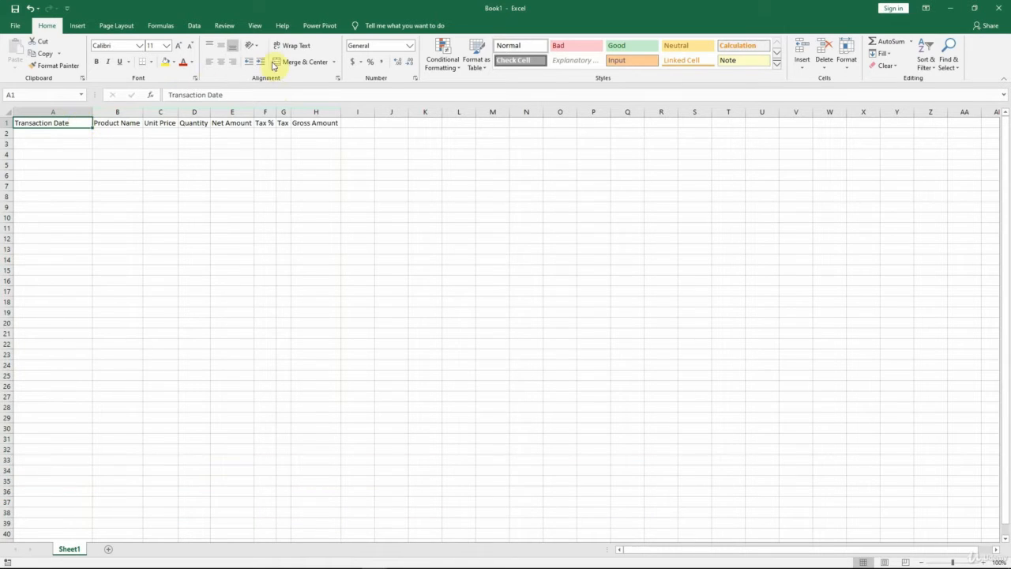
{"action": "left_click", "coordinate": [409, 47]}
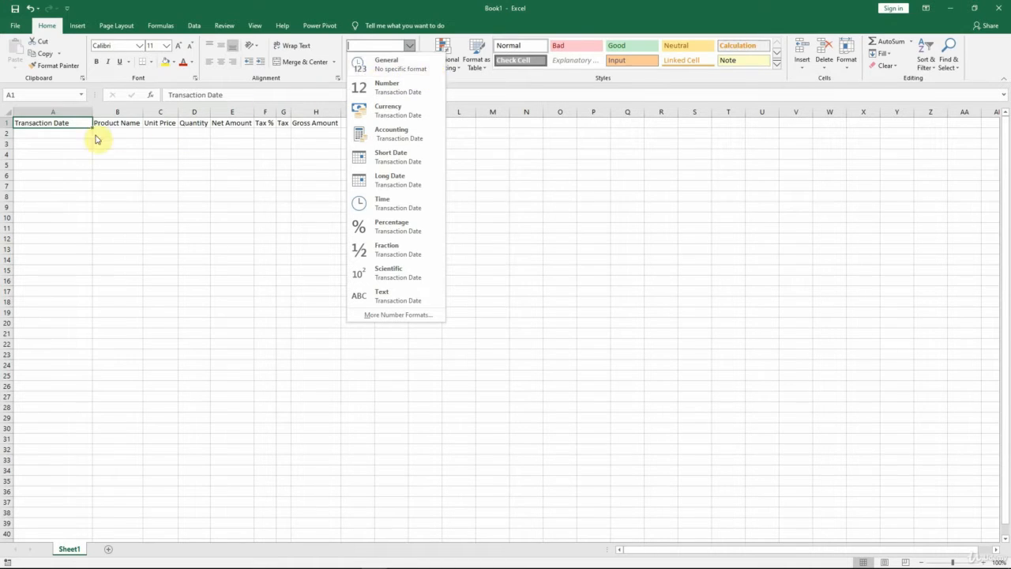
{"action": "left_click", "coordinate": [68, 134]}
Step: Enter the transaction date 6/15/20 in cell A2 and reselect the cell to check its number format
{"action": "left_click", "coordinate": [68, 134]}
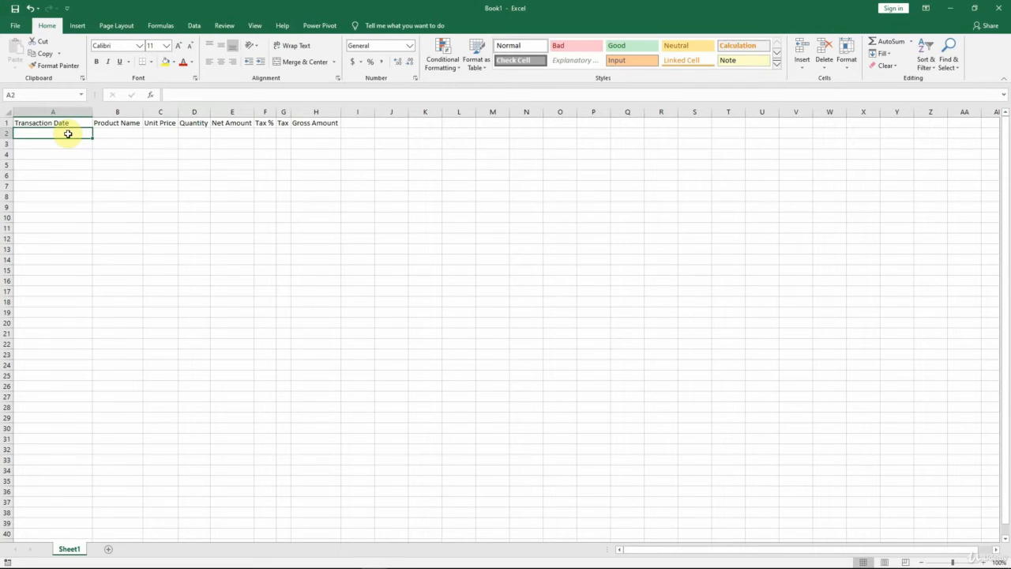
{"action": "type", "text": "6/"}
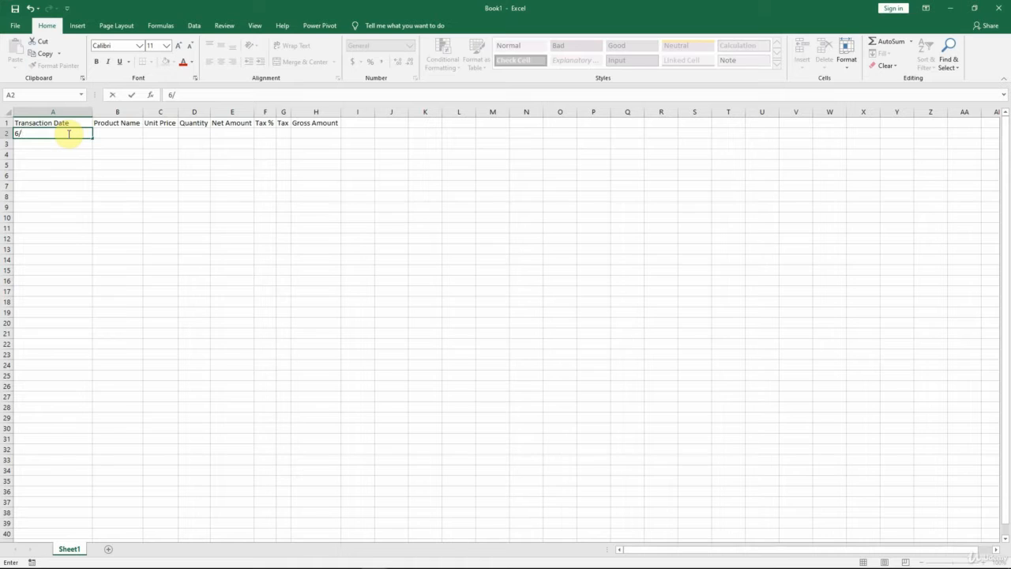
{"action": "type", "text": "15/20"}
{"action": "key", "text": "Return"}
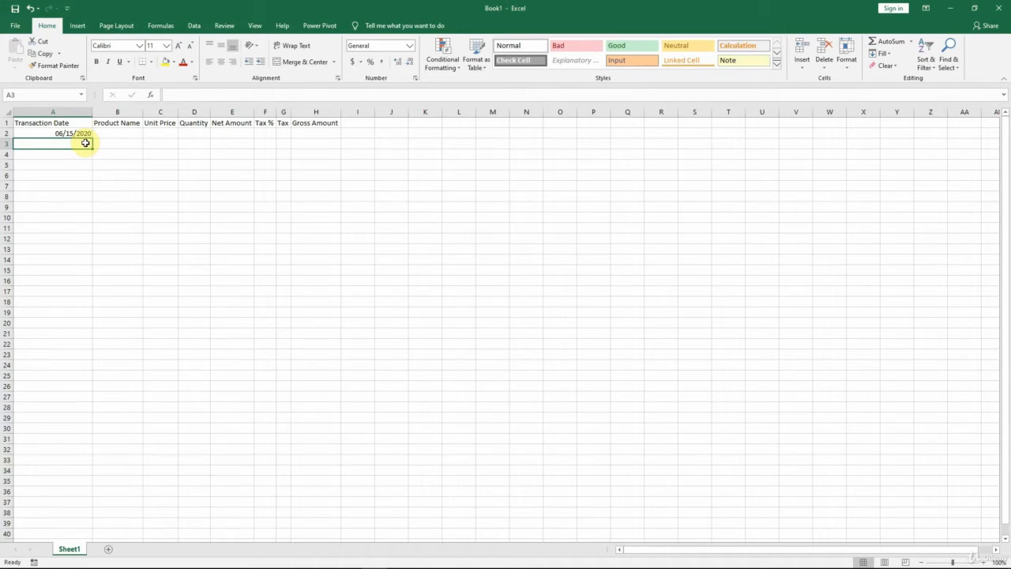
{"action": "left_click", "coordinate": [41, 132]}
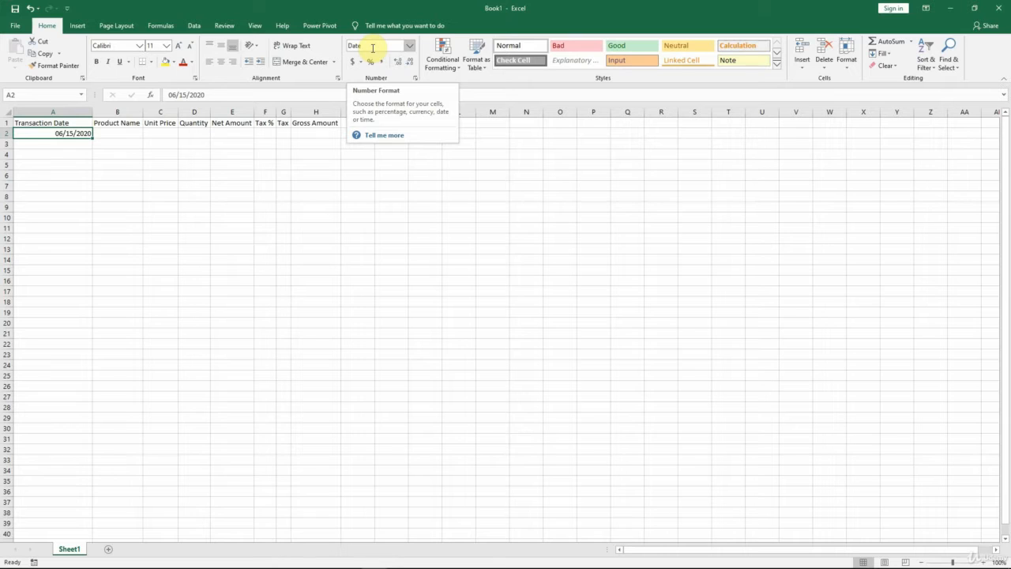
Step: Enter the product name "Item 1" in cell B2, keeping that cell selected
{"action": "left_click", "coordinate": [131, 137]}
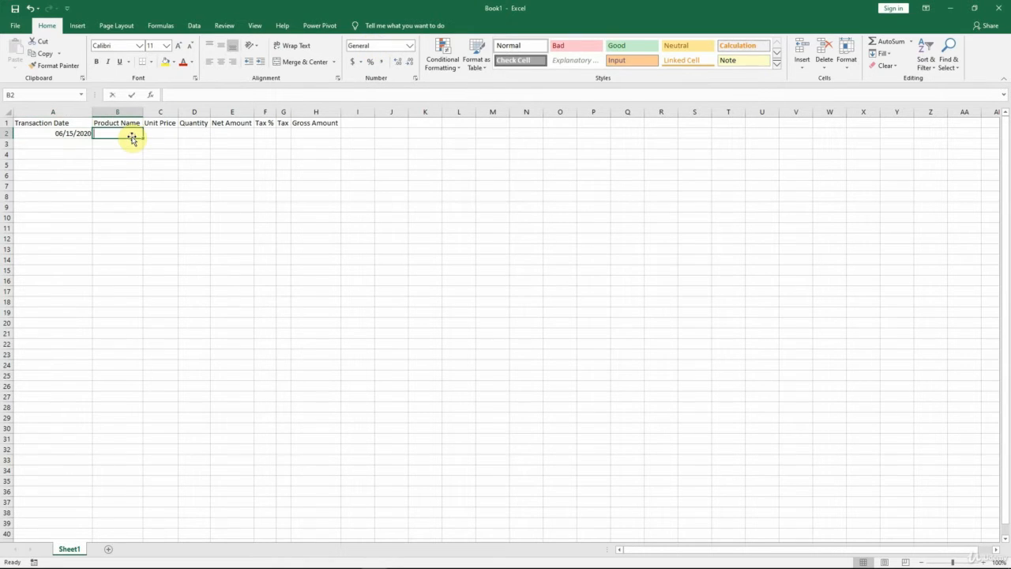
{"action": "type", "text": "Item 1"}
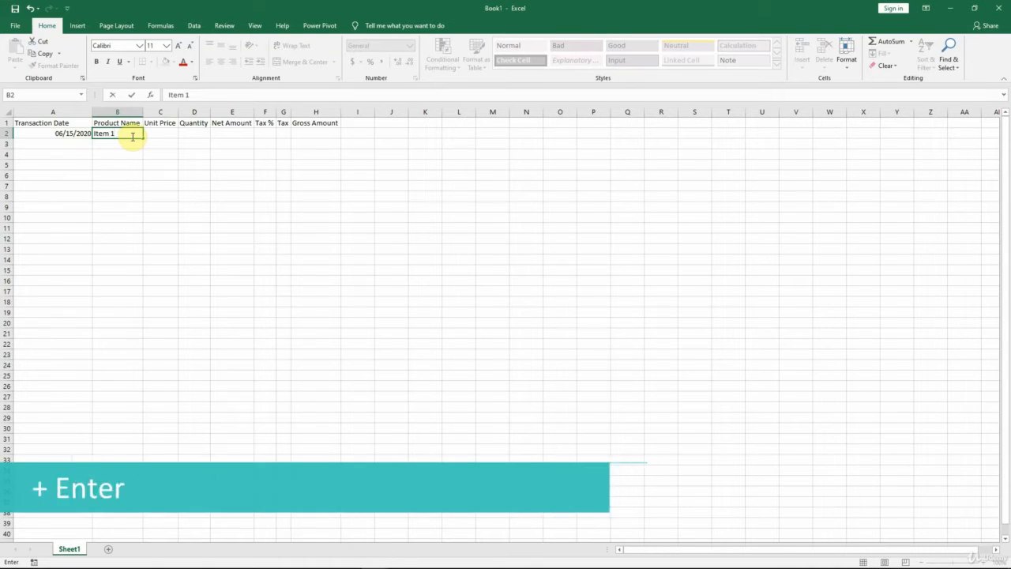
{"action": "key", "text": "ctrl+Return"}
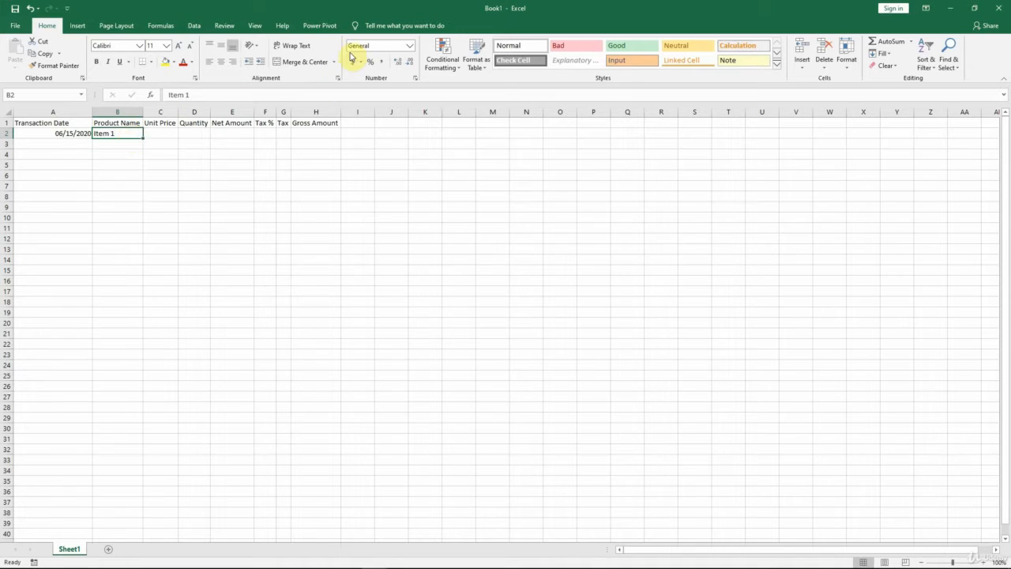
Step: Enter the unit price 99 in cell C2, keeping that cell selected
{"action": "left_click", "coordinate": [173, 135]}
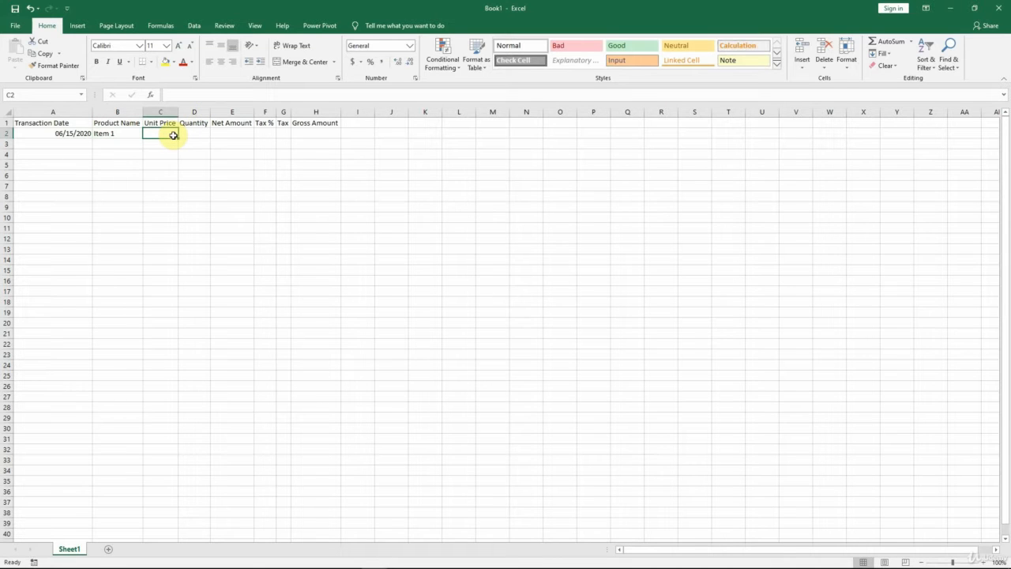
{"action": "type", "text": "99"}
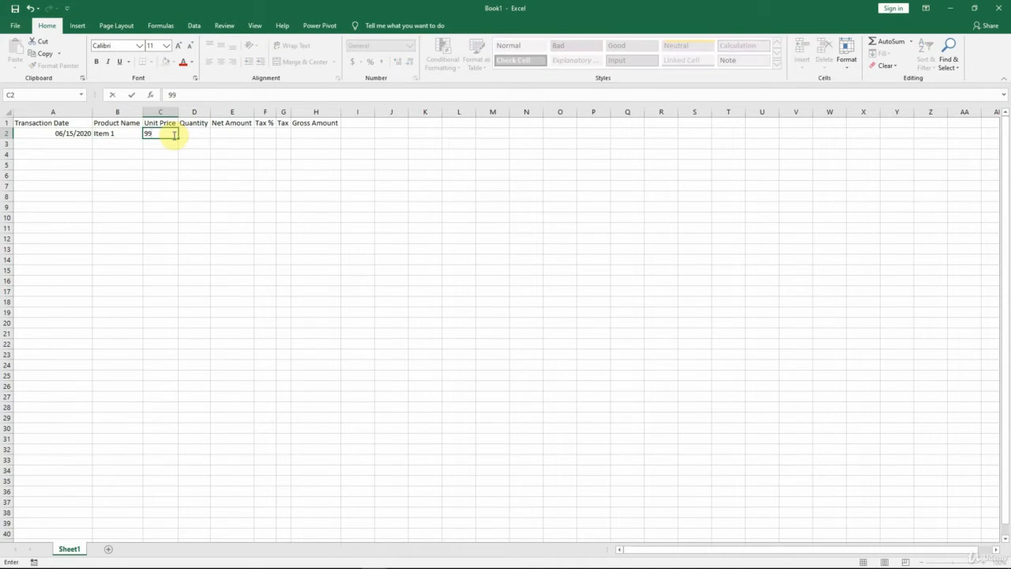
{"action": "left_click", "coordinate": [175, 134]}
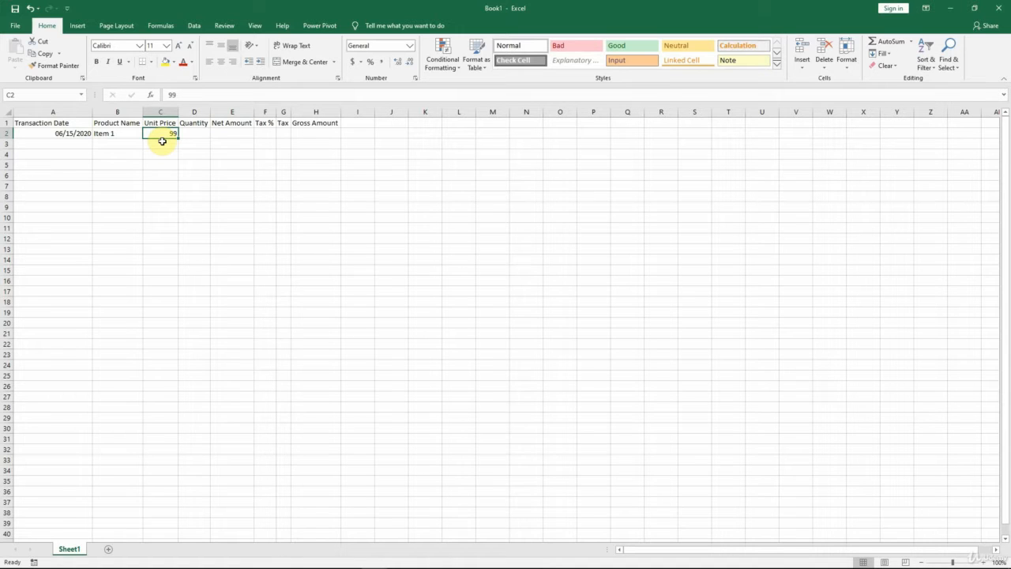
Step: Try the Accounting format on the unit price in C2, then format it as Currency with no decimal places
{"action": "left_click", "coordinate": [353, 63]}
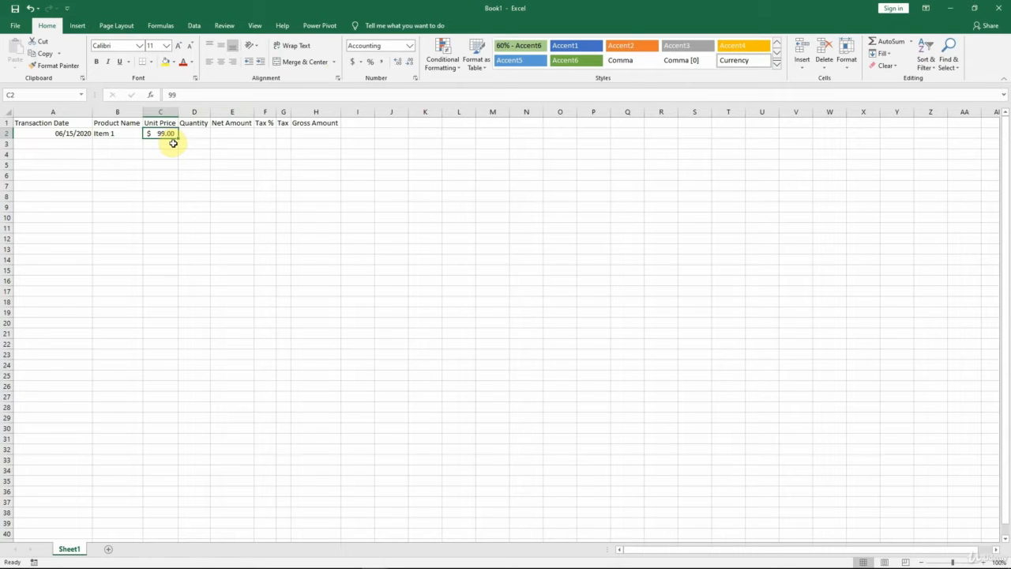
{"action": "left_click", "coordinate": [410, 45]}
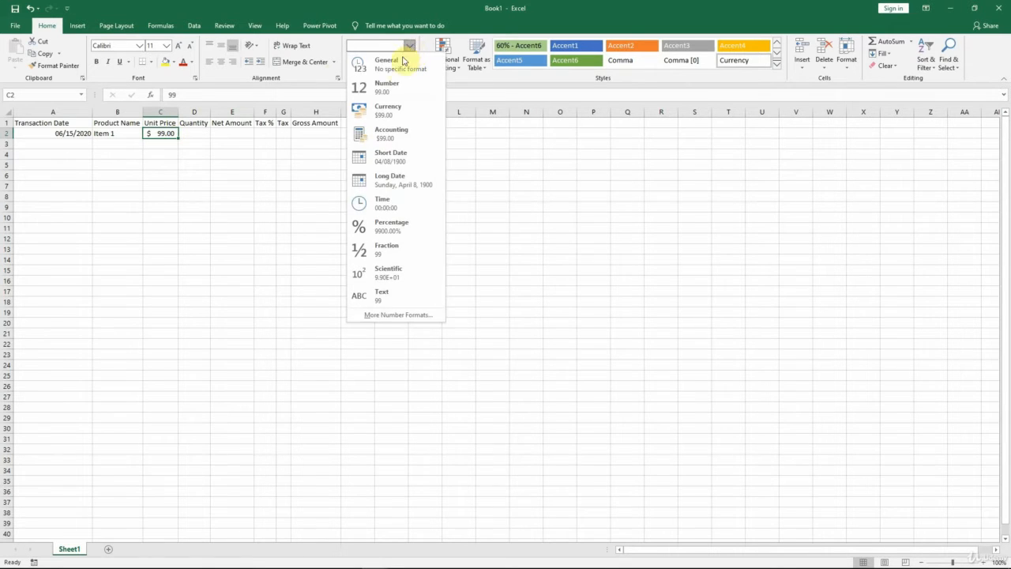
{"action": "left_click", "coordinate": [412, 115]}
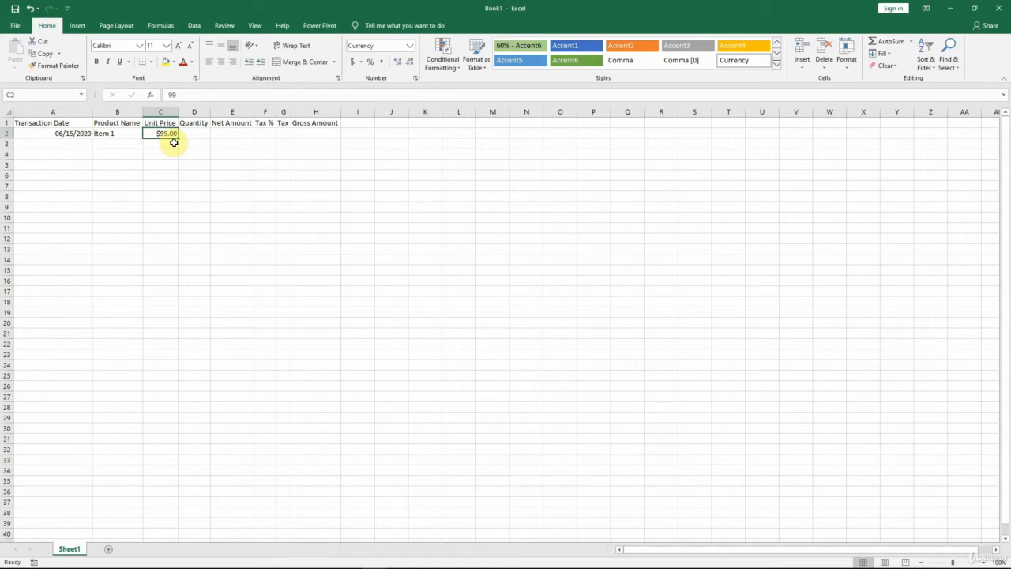
{"action": "left_click", "coordinate": [411, 69]}
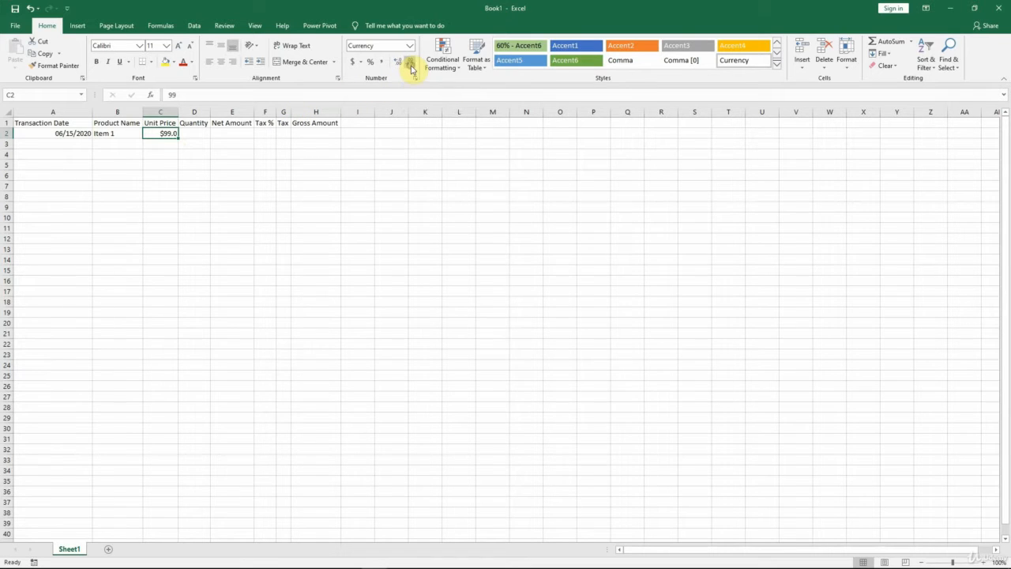
{"action": "left_click", "coordinate": [411, 69]}
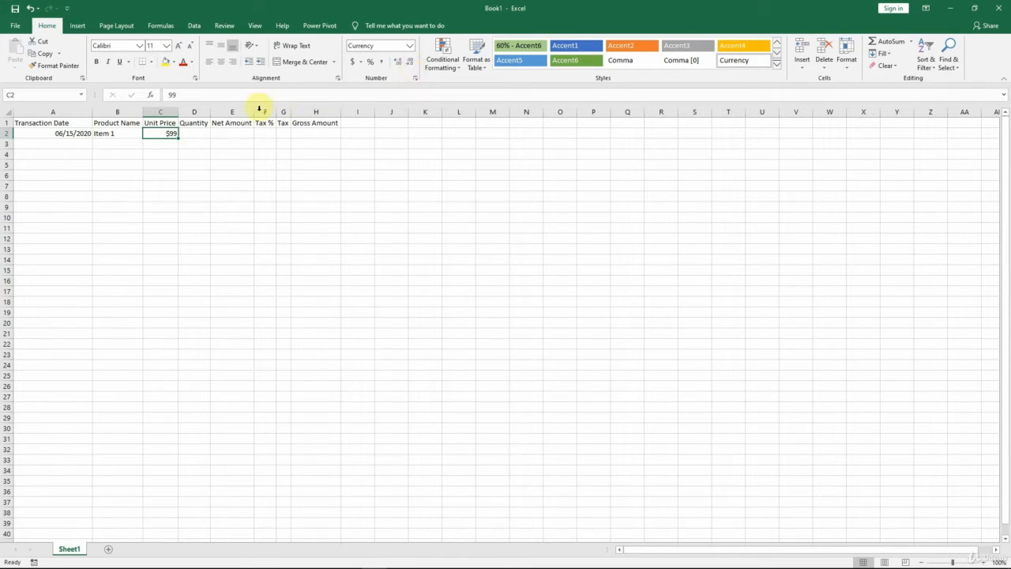
Step: Enter the quantity 3 in cell D2 and move on to the Net Amount cell
{"action": "left_click", "coordinate": [196, 136]}
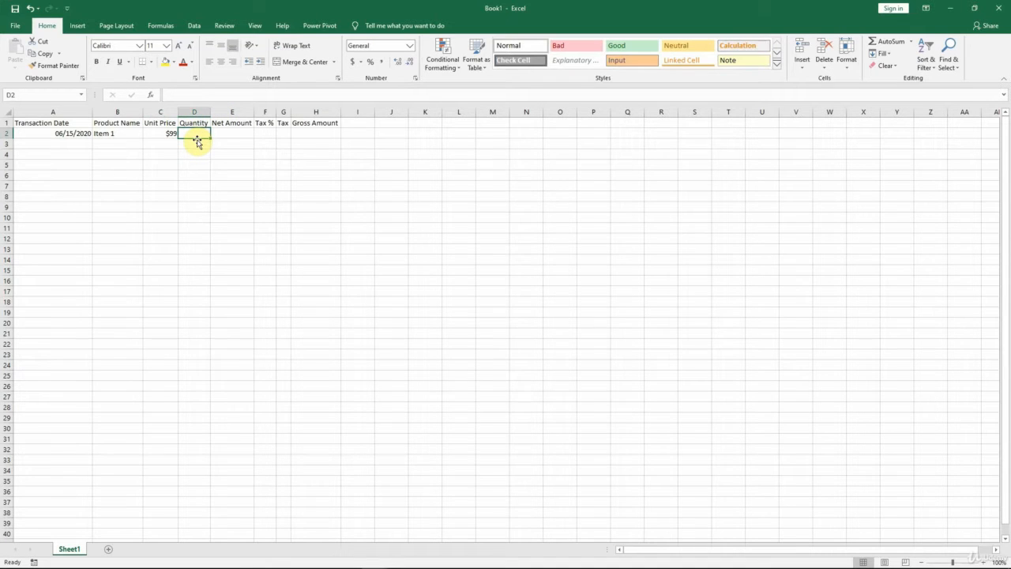
{"action": "type", "text": "3"}
{"action": "key", "text": "Tab"}
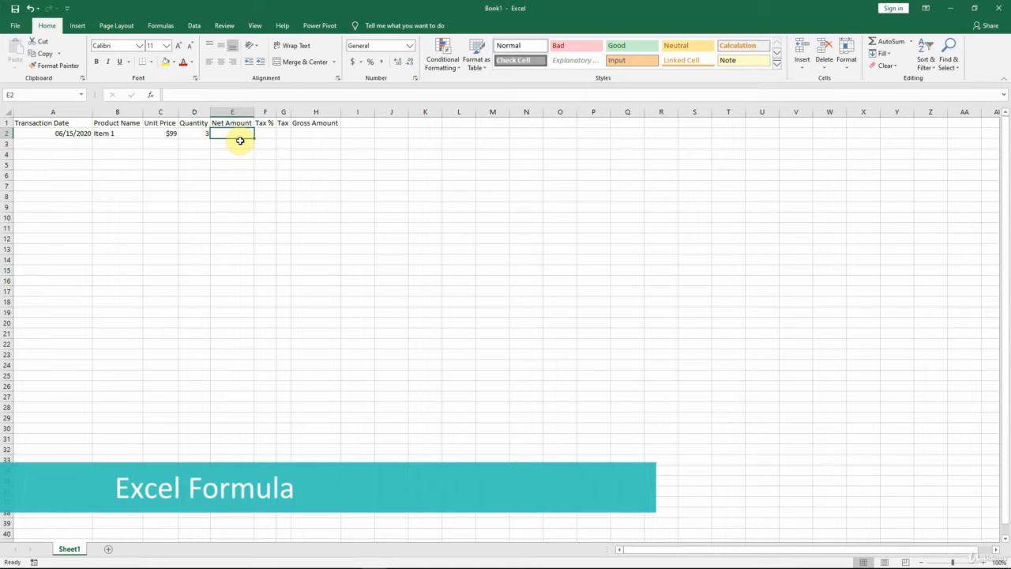
Step: Write the formula =C2*D2 in cell E2 to multiply the unit price by the quantity
{"action": "type", "text": "="}
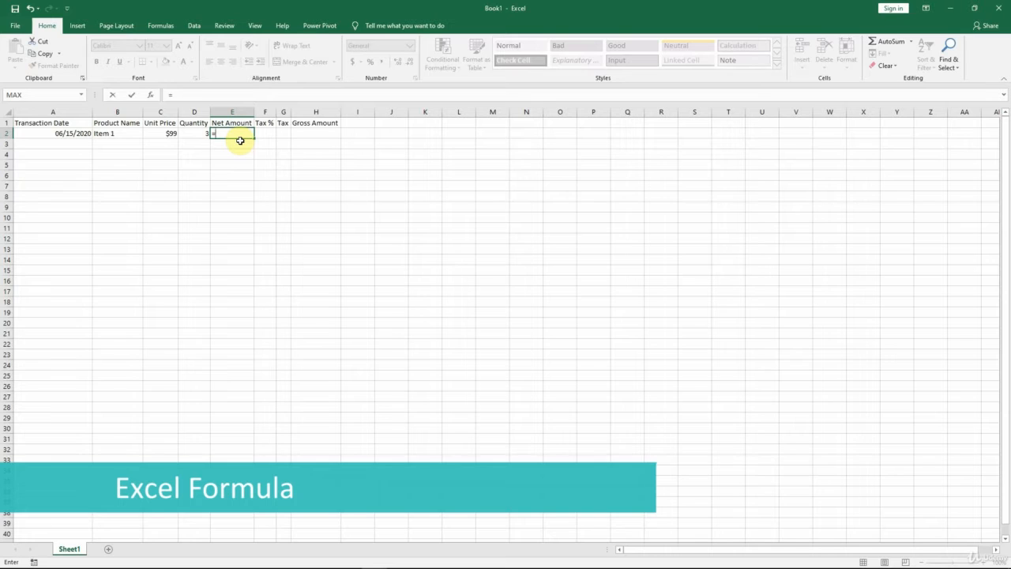
{"action": "left_click", "coordinate": [160, 133]}
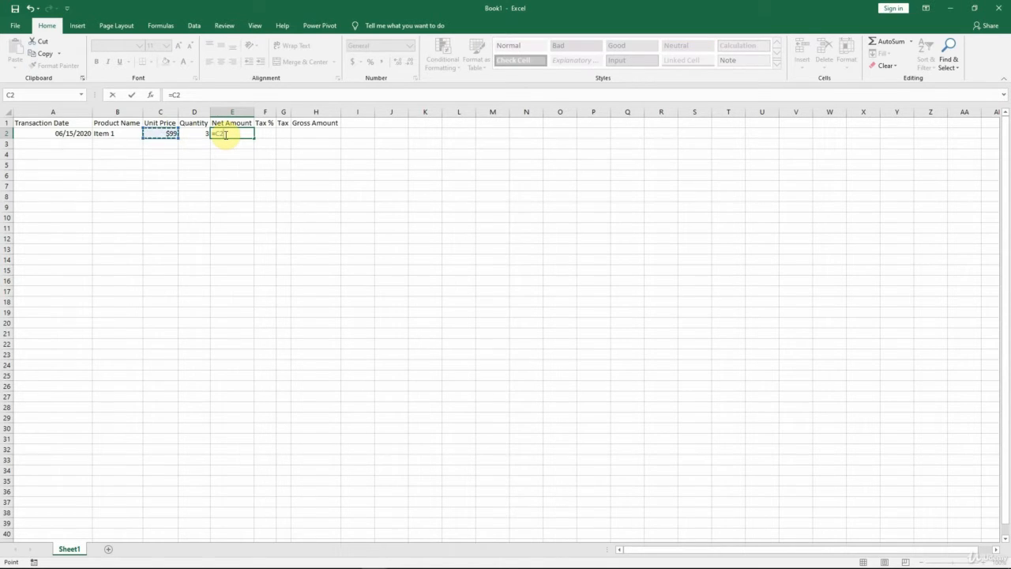
{"action": "type", "text": "*"}
{"action": "type", "text": "D2"}
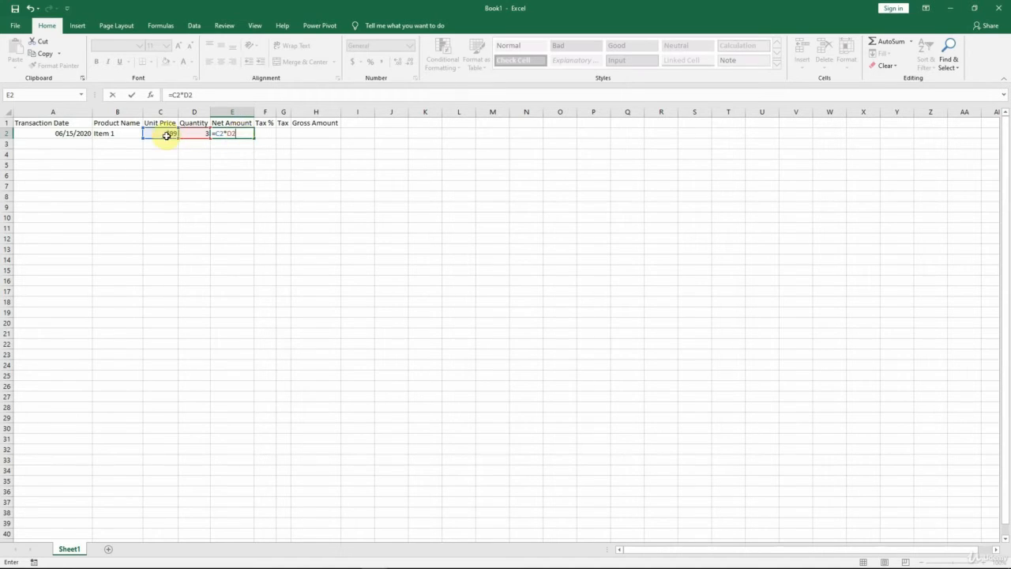
Step: Move the C2 reference of the Net Amount formula to cell B8 and return it to C2
{"action": "left_click_drag", "start_coordinate": [154, 139], "coordinate": [101, 201]}
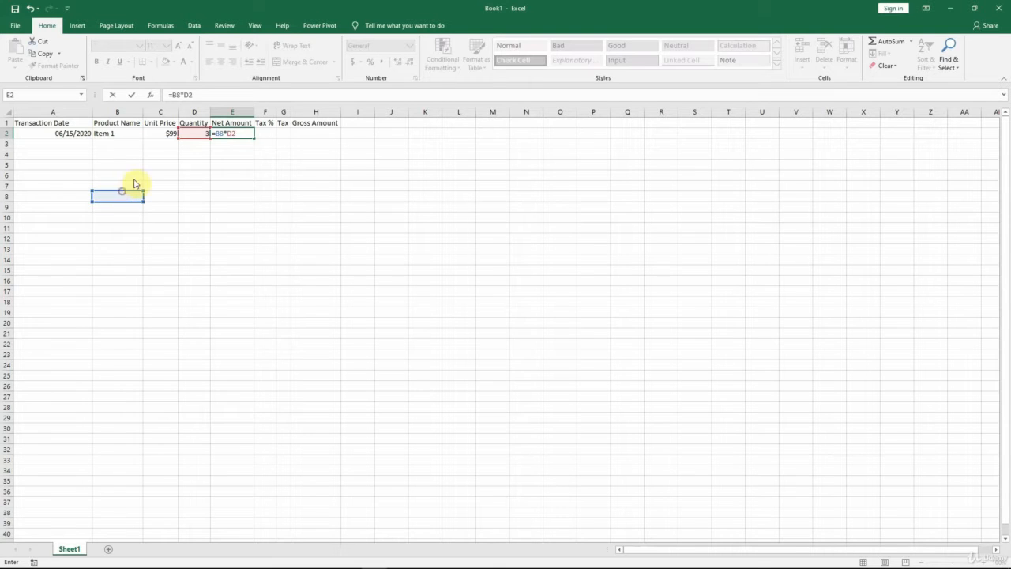
{"action": "left_click_drag", "start_coordinate": [133, 190], "coordinate": [168, 136]}
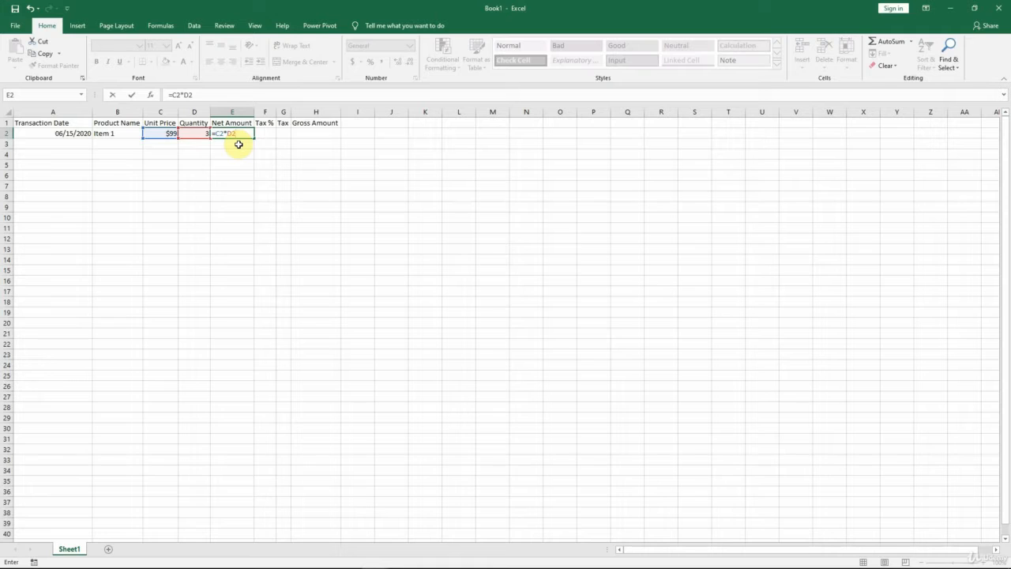
Step: Confirm the Net Amount formula in cell E2 and reopen it briefly to check its references, leaving without changes
{"action": "key", "text": "ctrl+Return"}
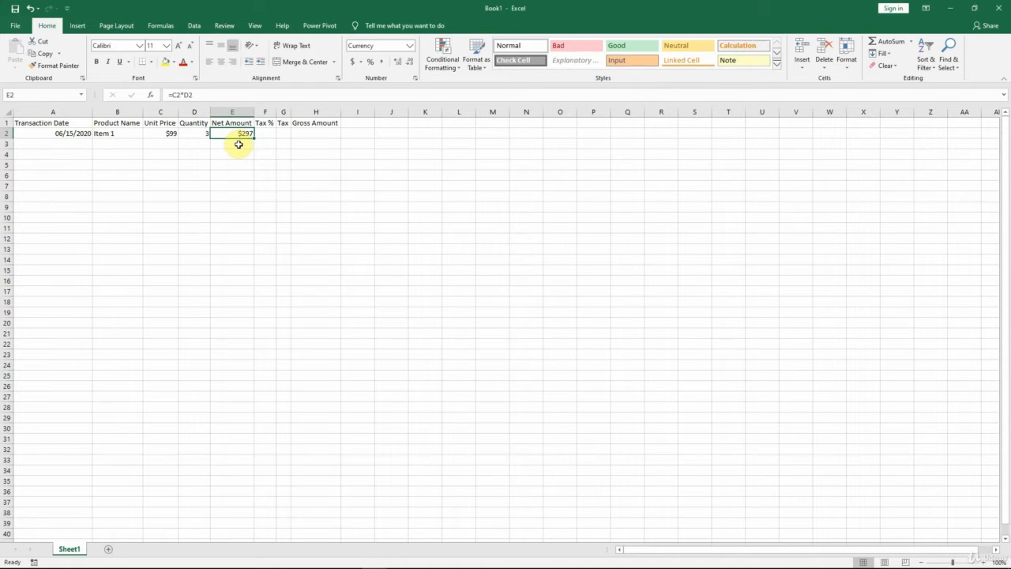
{"action": "left_click", "coordinate": [199, 94]}
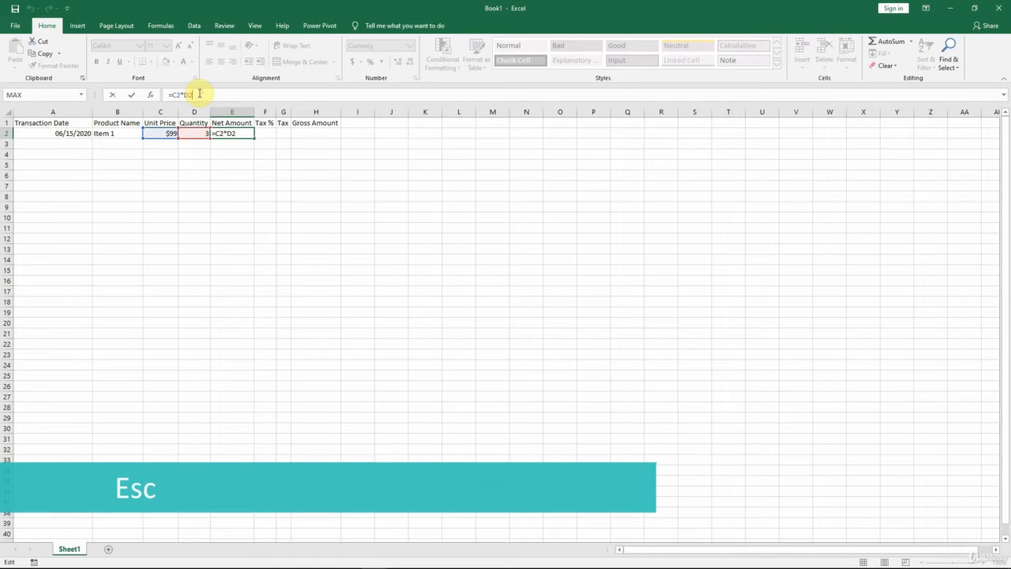
{"action": "key", "text": "Escape"}
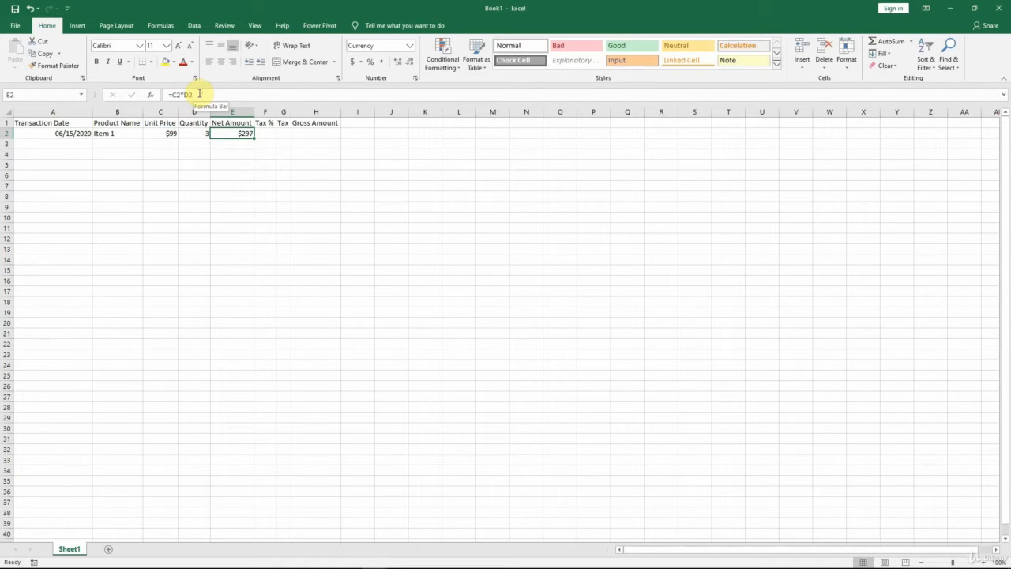
Step: Enter a tax rate of 5% in cell F2 under Tax %
{"action": "left_click", "coordinate": [267, 138]}
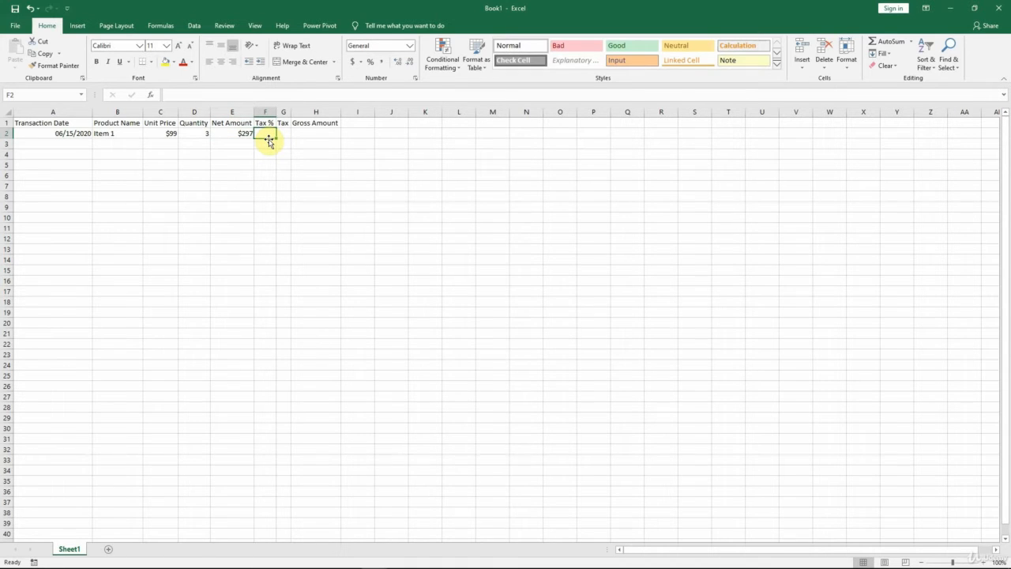
{"action": "type", "text": "5%"}
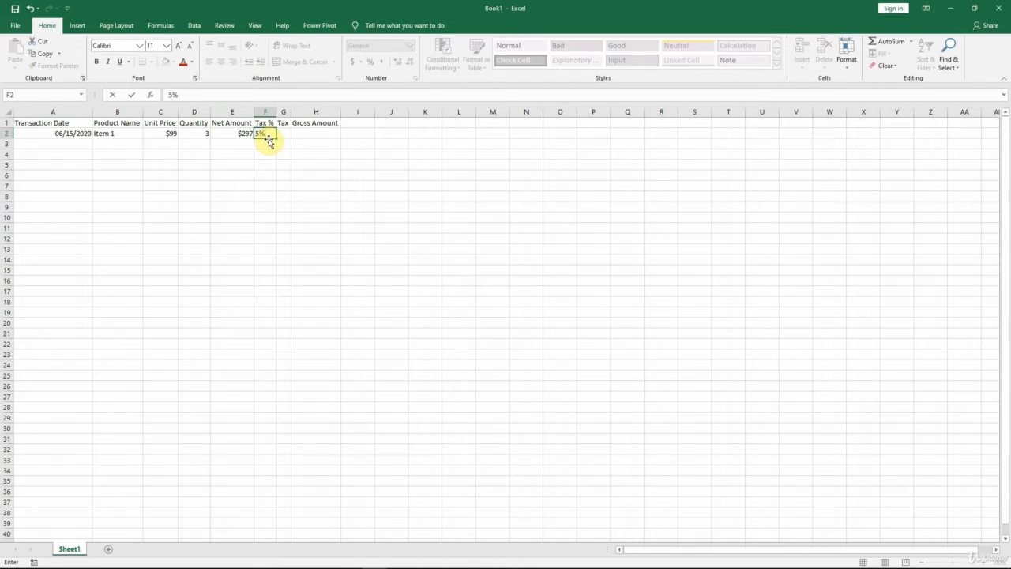
{"action": "key", "text": "ctrl+Return"}
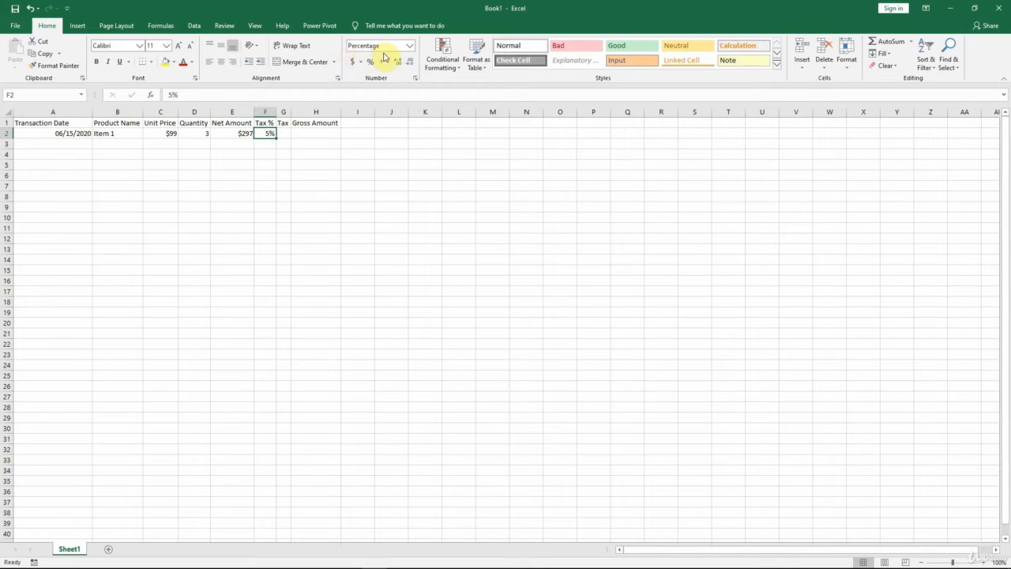
Step: Calculate the tax in cell G2 with the formula =E2*F2, multiplying the net amount by the tax rate
{"action": "left_click", "coordinate": [283, 135]}
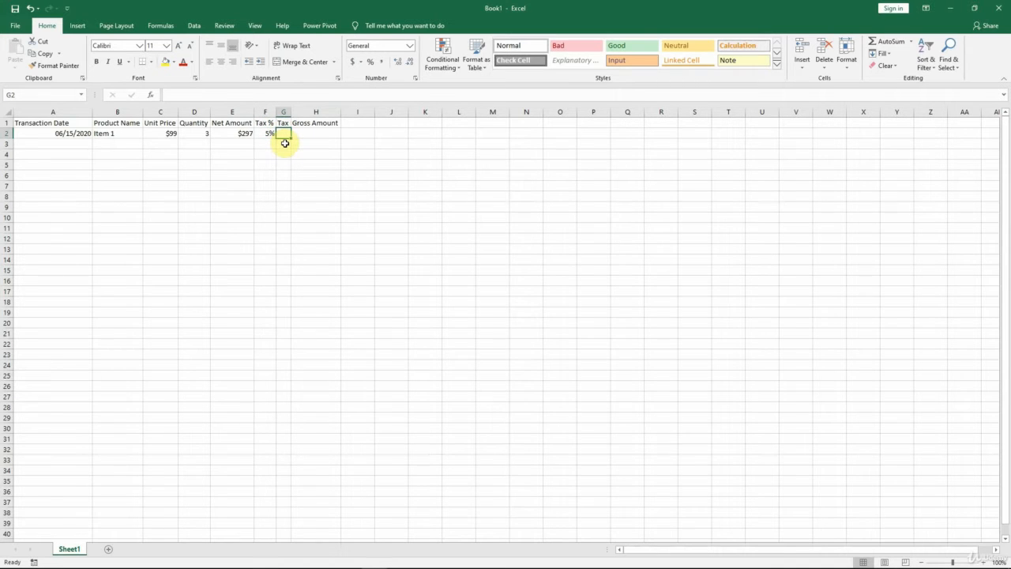
{"action": "type", "text": "="}
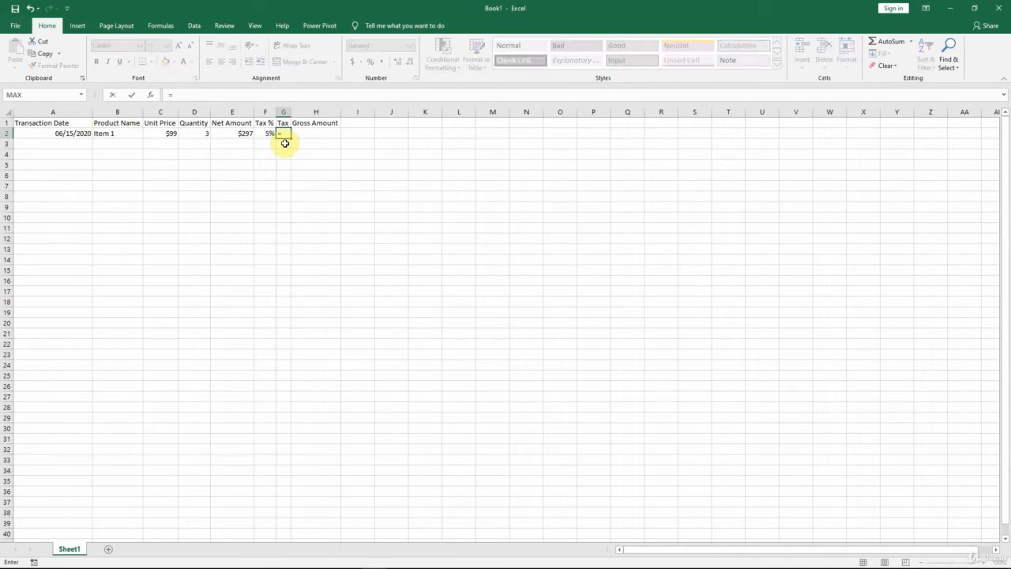
{"action": "left_click", "coordinate": [234, 132]}
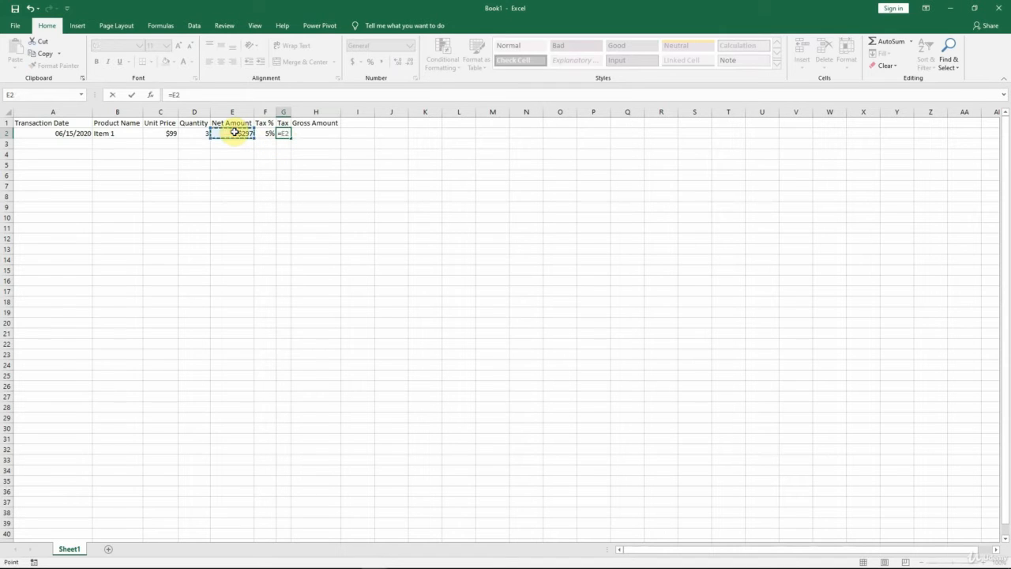
{"action": "type", "text": "*"}
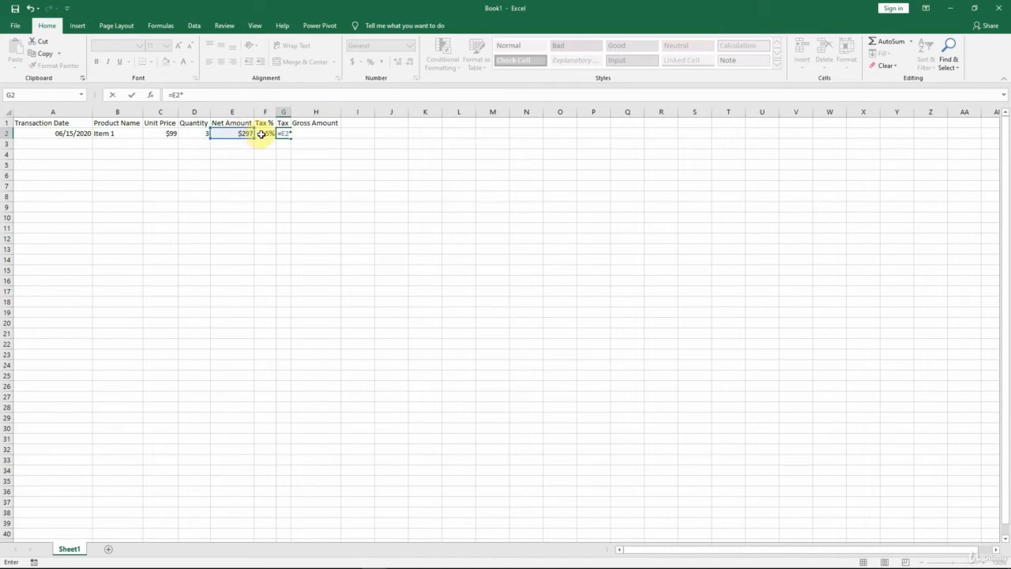
{"action": "left_click", "coordinate": [263, 134]}
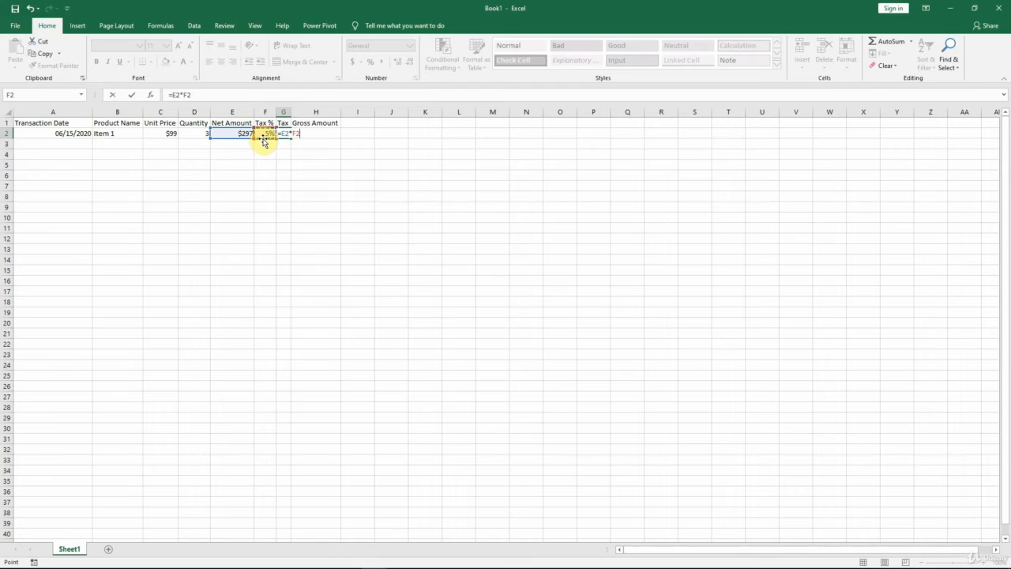
{"action": "key", "text": "ctrl+Return"}
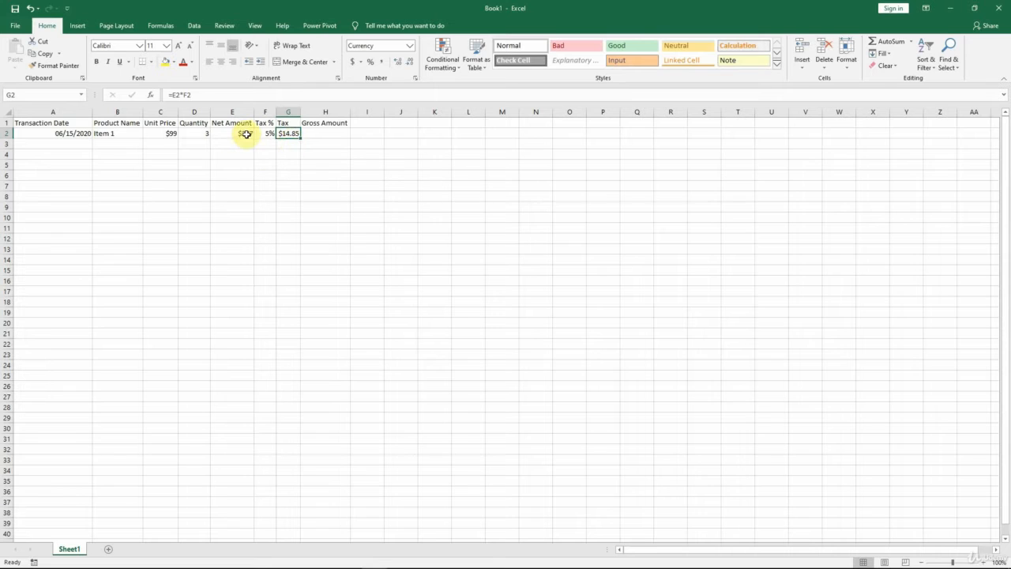
Step: Calculate the gross amount in cell H2 with the formula =E2+G2, adding the tax to the net amount
{"action": "left_click", "coordinate": [327, 134]}
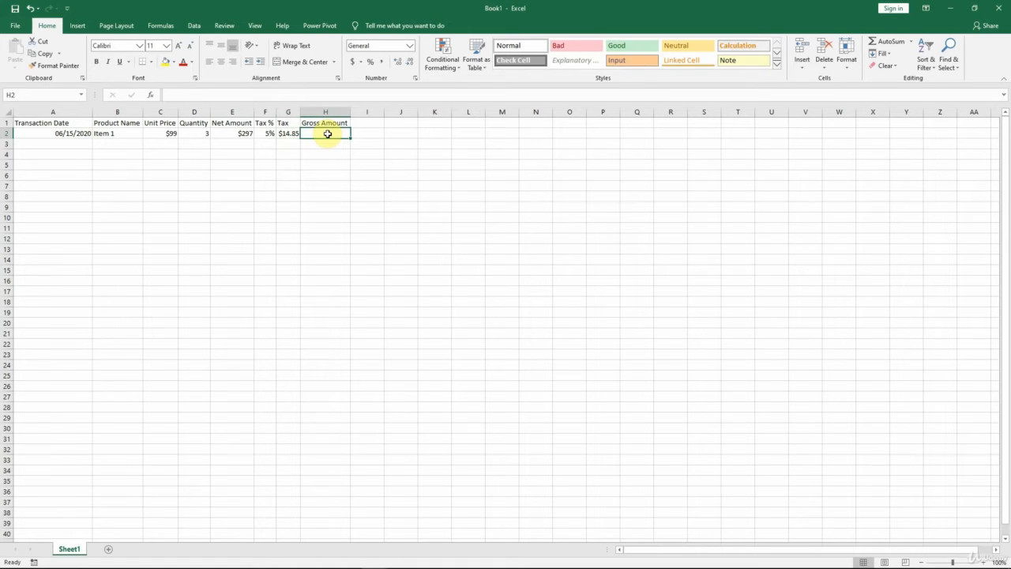
{"action": "type", "text": "="}
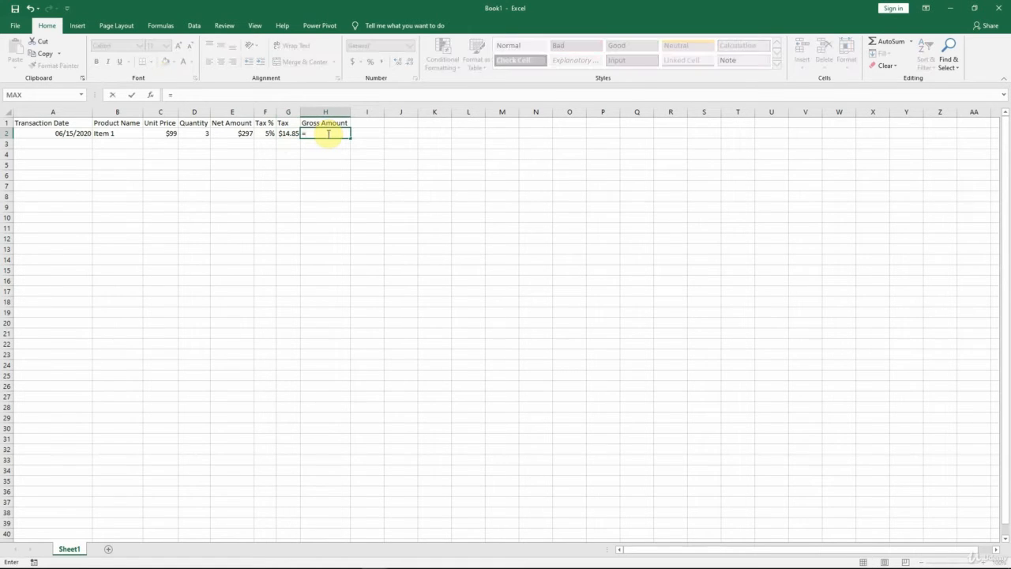
{"action": "left_click", "coordinate": [240, 133]}
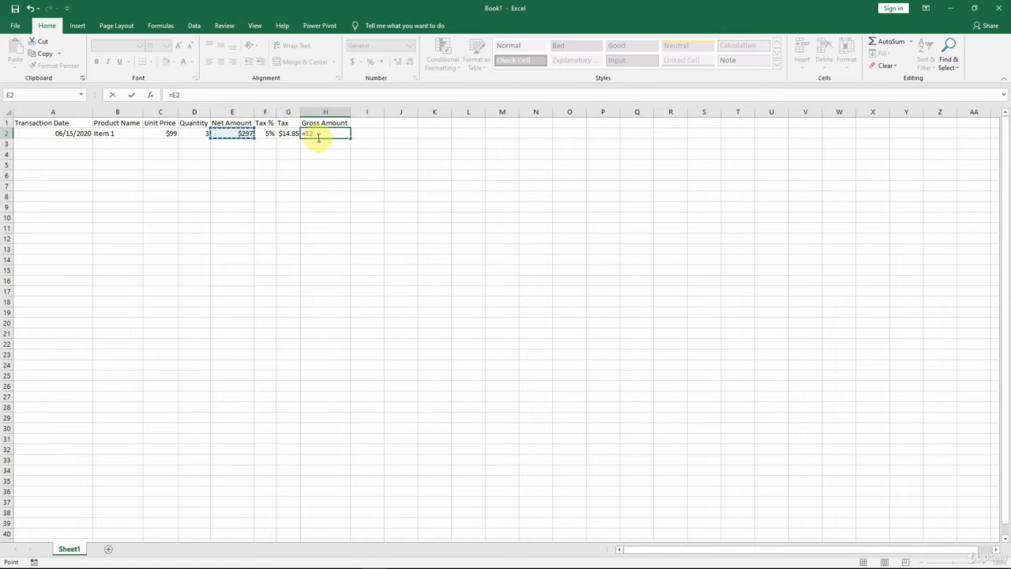
{"action": "type", "text": "+"}
{"action": "left_click", "coordinate": [289, 133]}
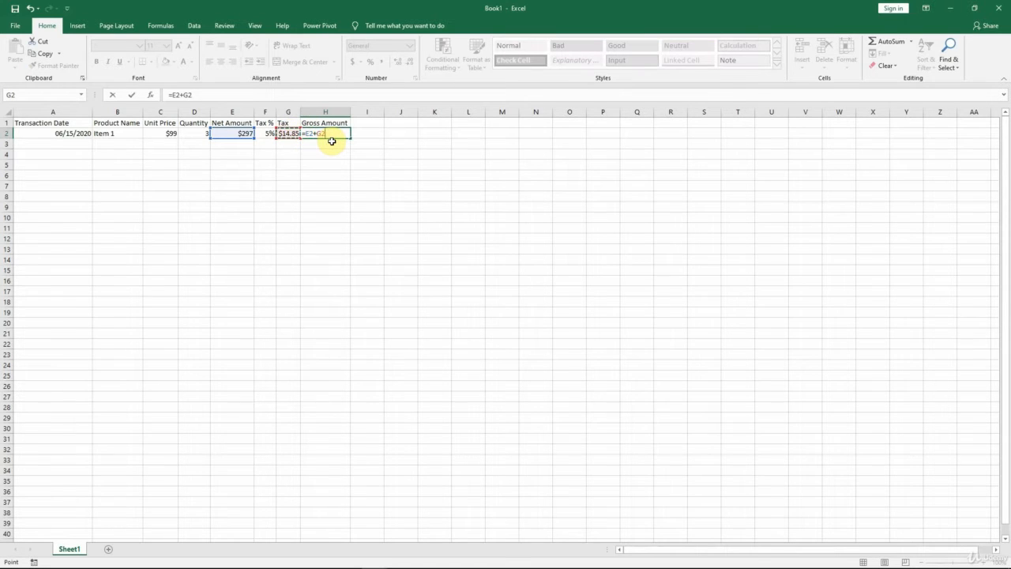
{"action": "key", "text": "ctrl+Return"}
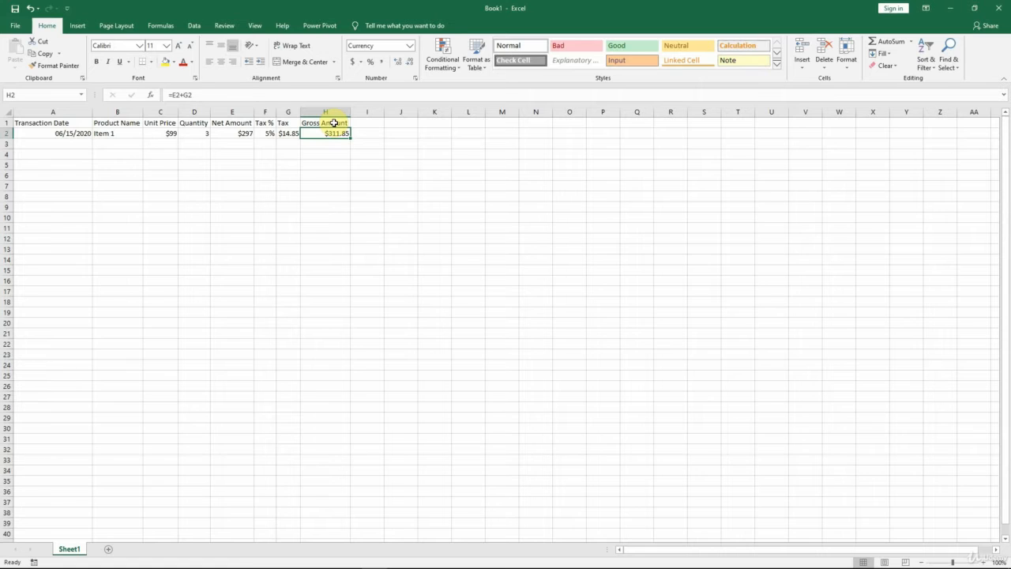
Step: Set the font of the header cells A1:H1 to bold, size 12, in the cell formatting settings
{"action": "left_click", "coordinate": [73, 120]}
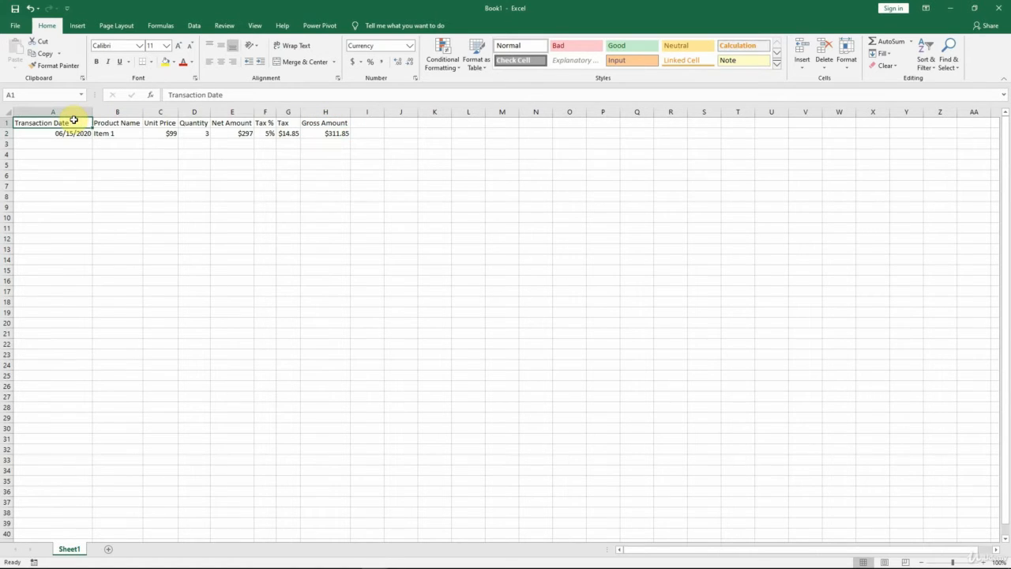
{"action": "left_click_drag", "start_coordinate": [73, 120], "coordinate": [341, 127]}
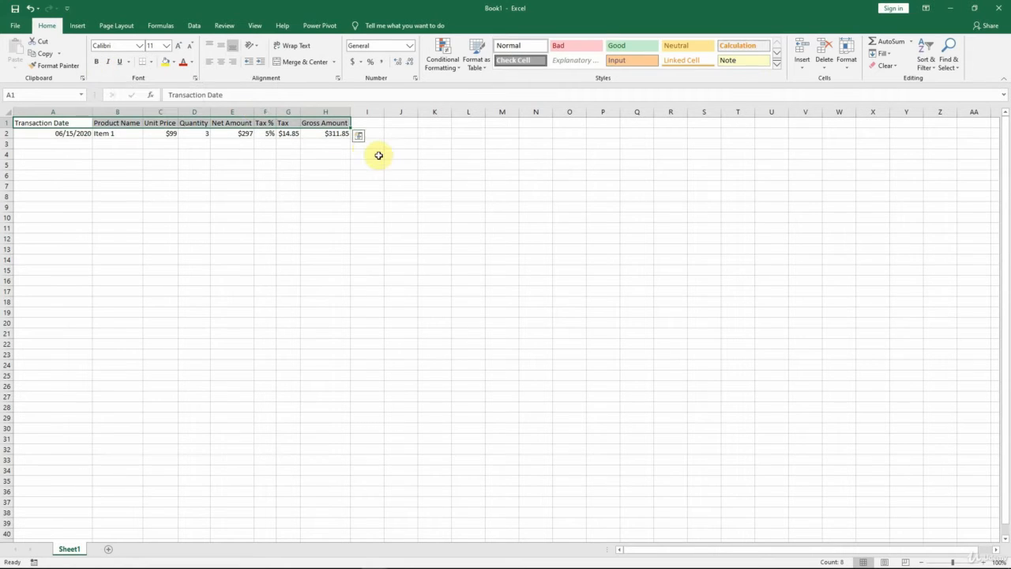
{"action": "key", "text": "ctrl+1"}
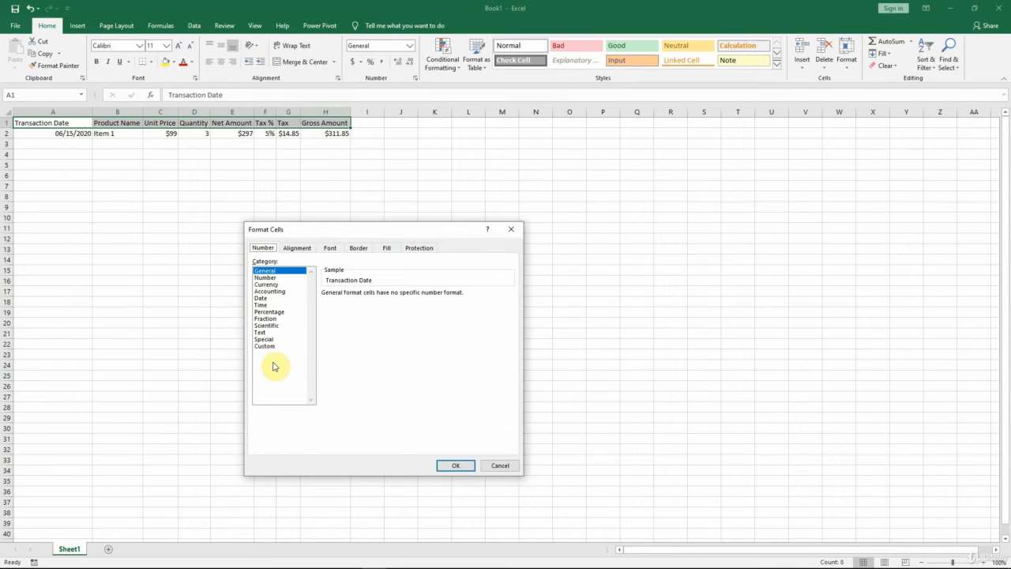
{"action": "left_click", "coordinate": [335, 250]}
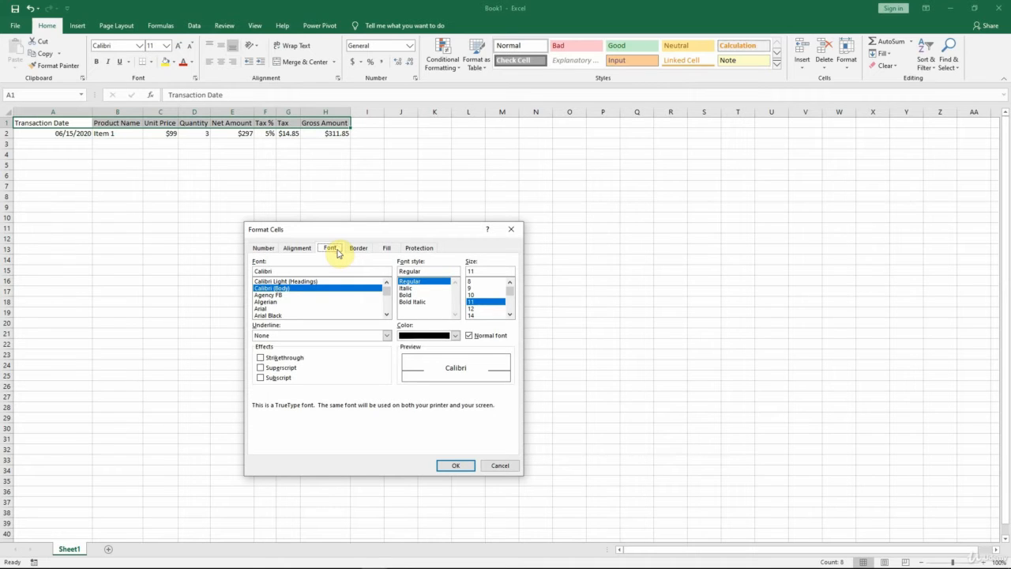
{"action": "left_click", "coordinate": [407, 295]}
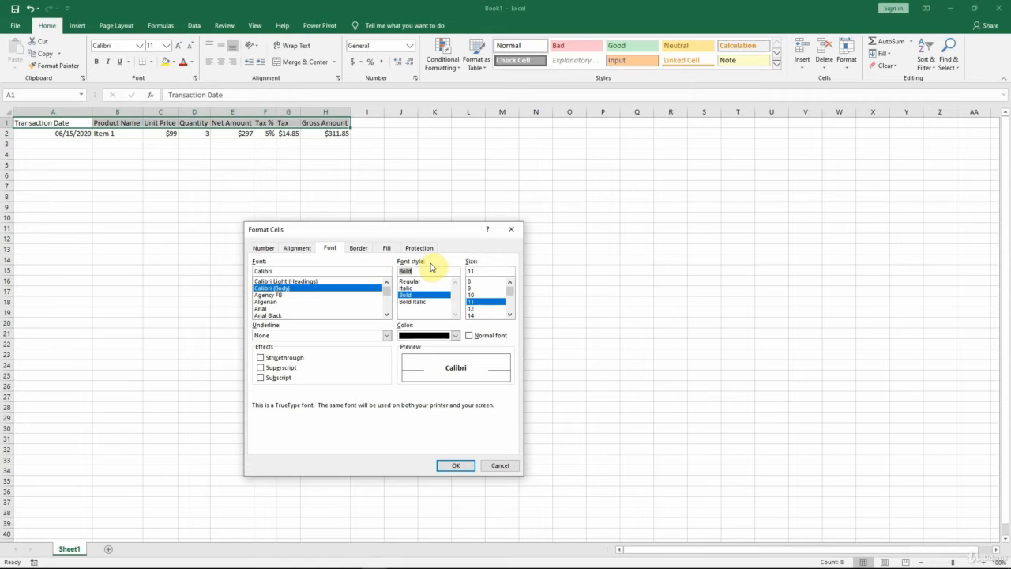
{"action": "left_click", "coordinate": [510, 316]}
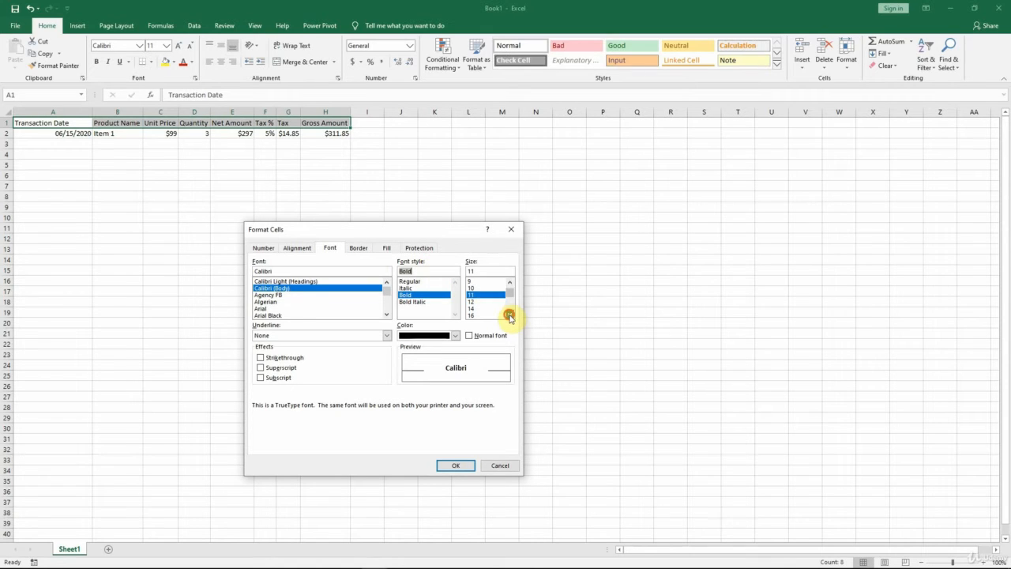
{"action": "left_click", "coordinate": [477, 303]}
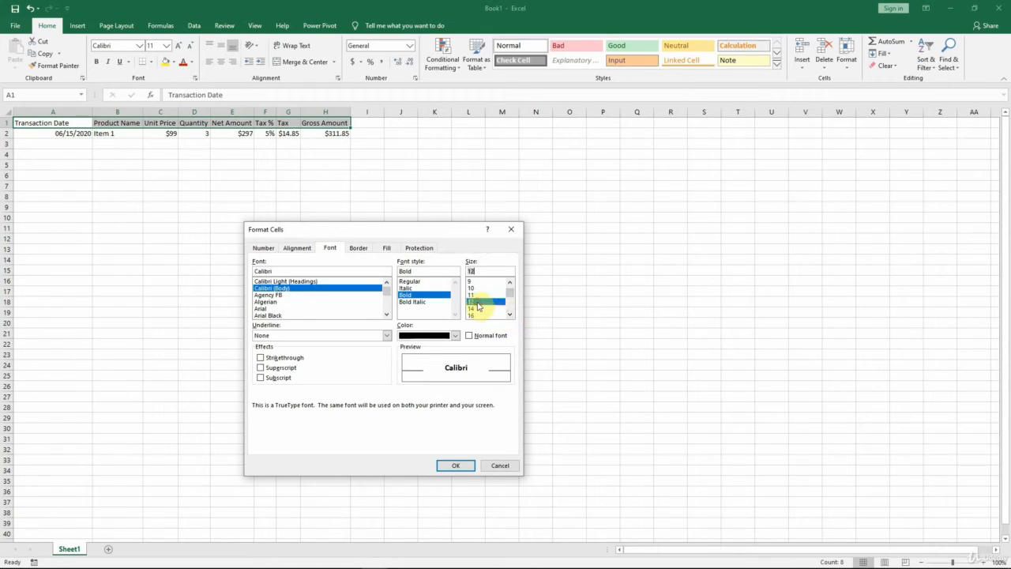
Step: Give the header cells A1:H1 a light gray background fill and apply the formatting
{"action": "left_click", "coordinate": [395, 250]}
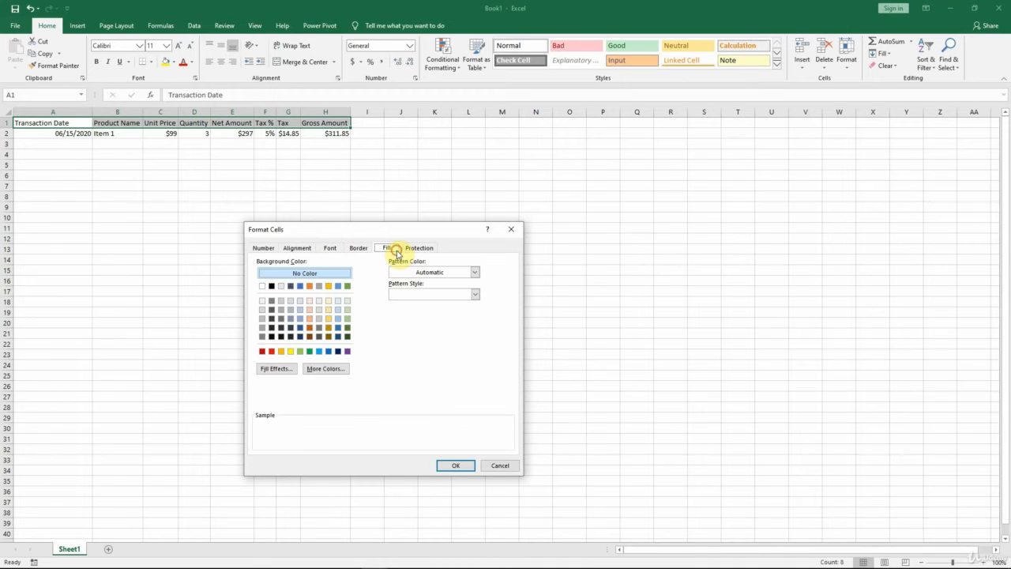
{"action": "left_click", "coordinate": [263, 310]}
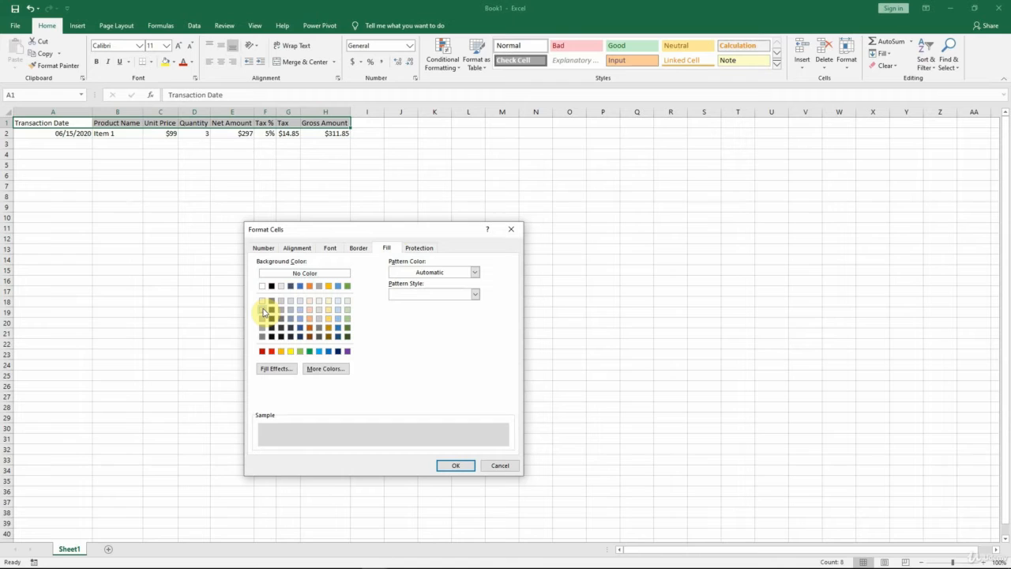
{"action": "left_click", "coordinate": [467, 468]}
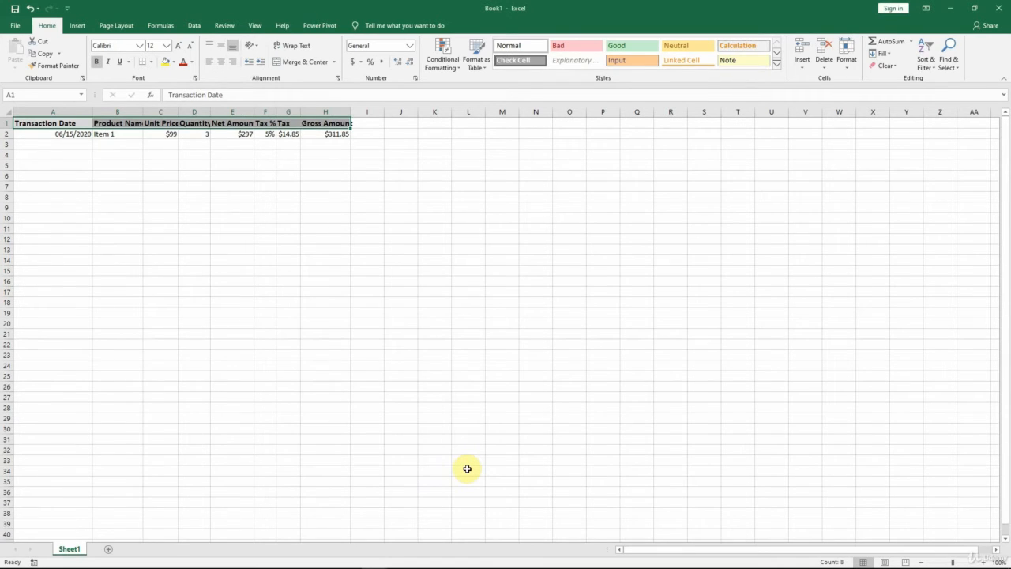
Step: Widen columns B through H so that every enlarged header fits inside its column
{"action": "left_click", "coordinate": [131, 110]}
{"action": "left_click_drag", "start_coordinate": [142, 110], "coordinate": [364, 112]}
{"action": "left_click_drag", "start_coordinate": [402, 113], "coordinate": [477, 112]}
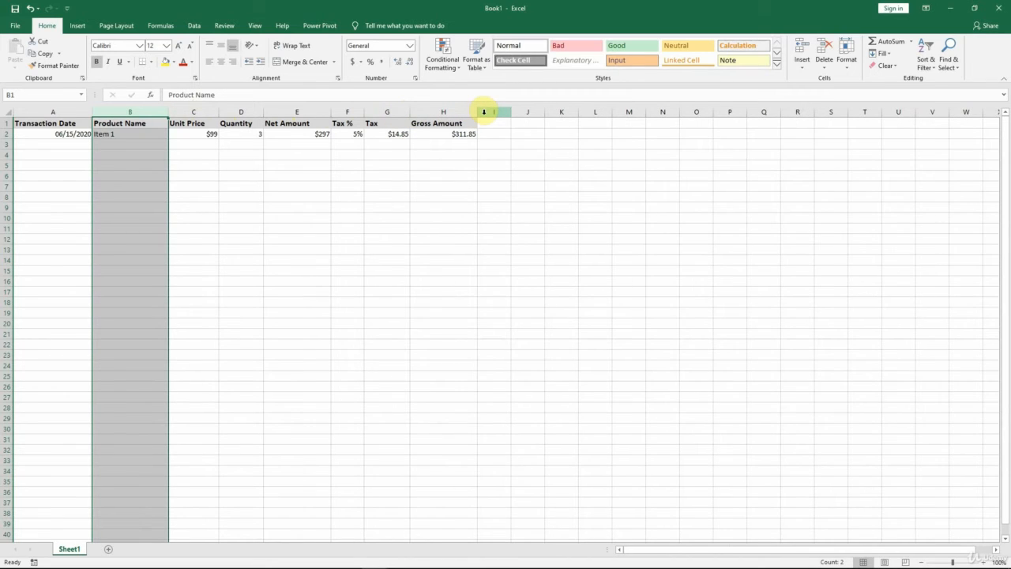
Step: Right-align the headers in C1:H1 and center the contents of the Transaction Date column
{"action": "left_click", "coordinate": [194, 123]}
{"action": "left_click_drag", "start_coordinate": [213, 122], "coordinate": [426, 123]}
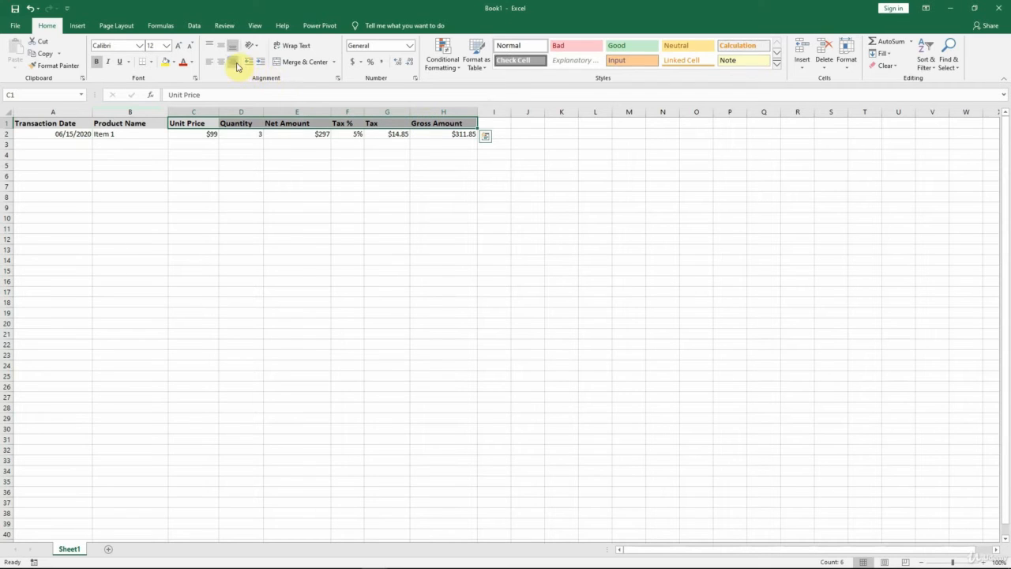
{"action": "left_click", "coordinate": [234, 63]}
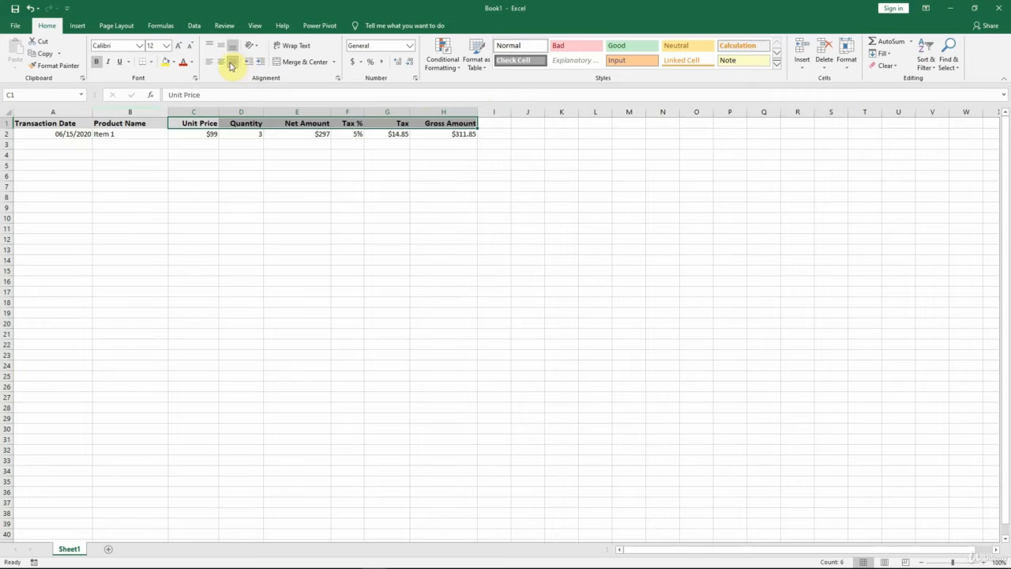
{"action": "left_click", "coordinate": [48, 110]}
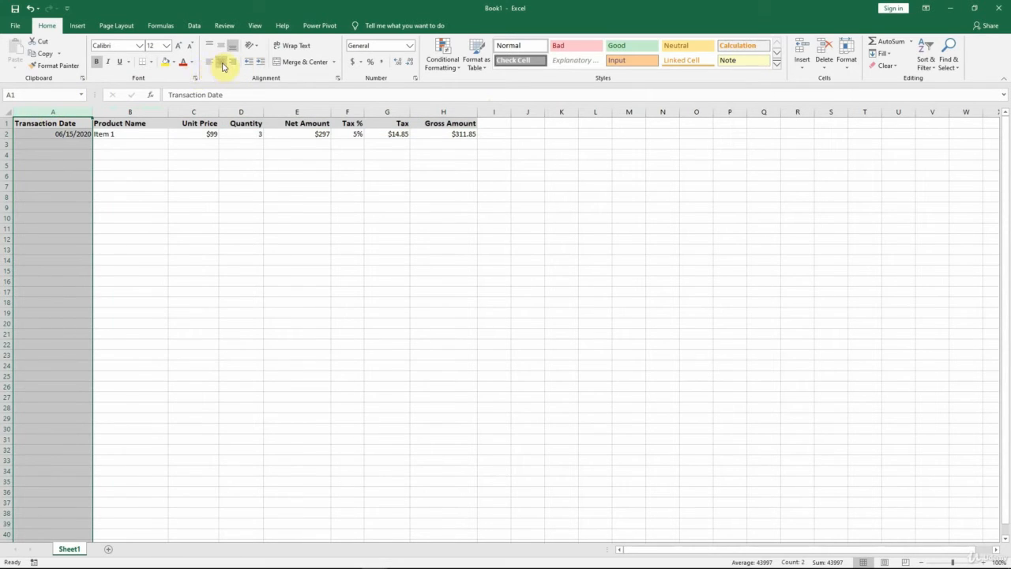
{"action": "left_click", "coordinate": [222, 66]}
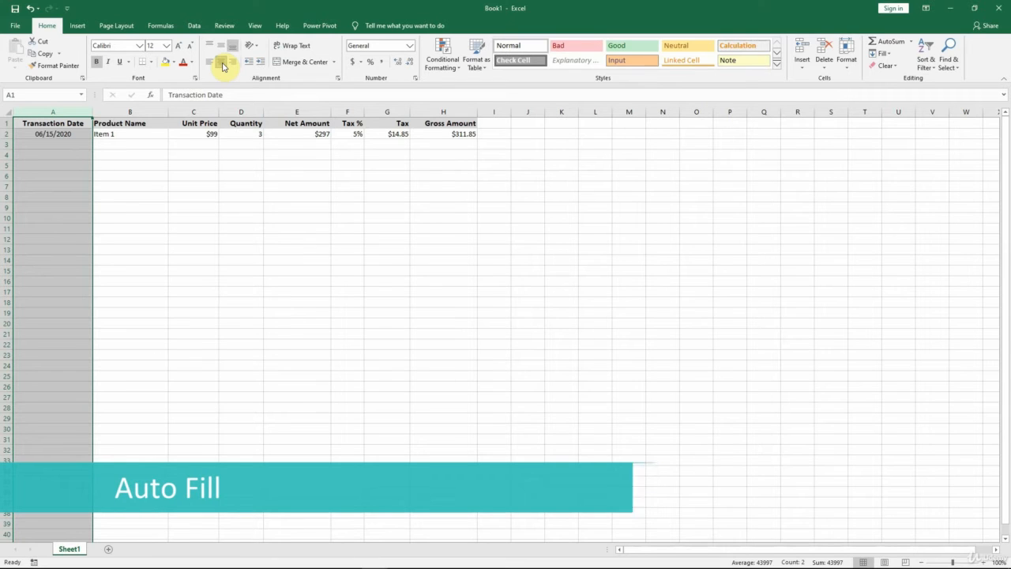
Step: Try auto-filling the transaction date from A2 down to A10 as a daily series and undo the fill
{"action": "left_click", "coordinate": [74, 135]}
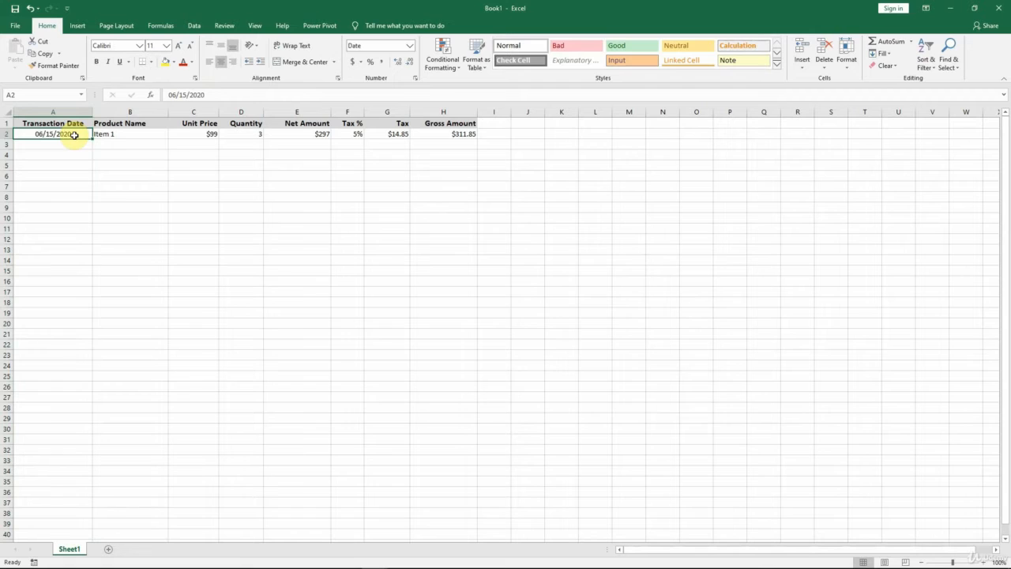
{"action": "left_click_drag", "start_coordinate": [93, 135], "coordinate": [92, 220]}
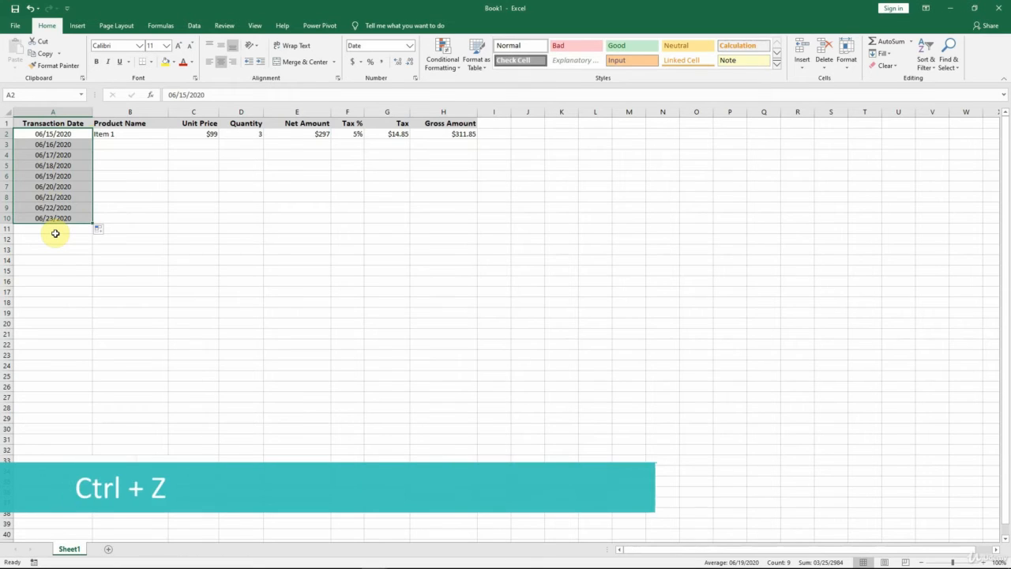
{"action": "key", "text": "ctrl+z"}
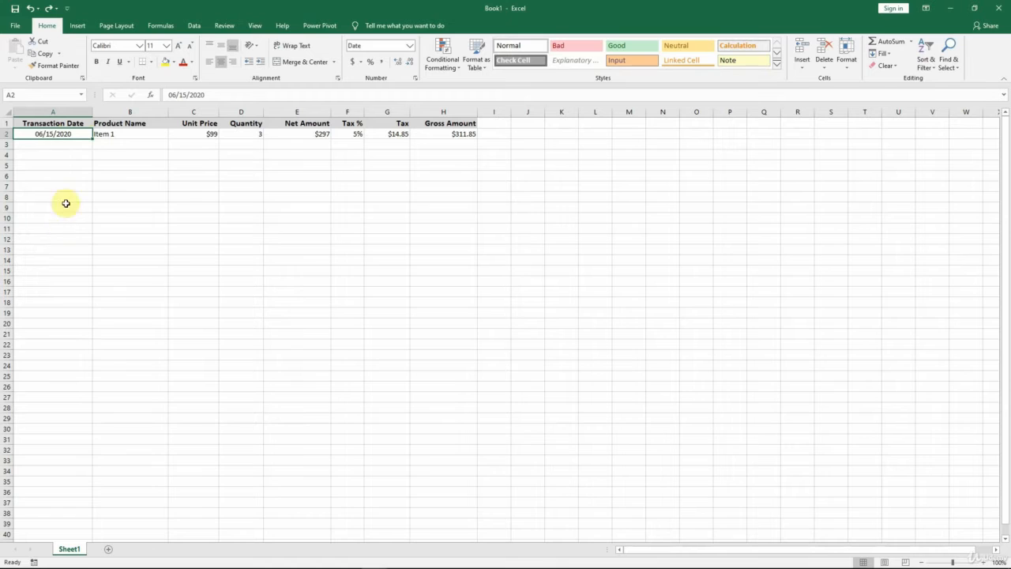
Step: Copy the transaction date in A2 unchanged down to A10
{"action": "left_click_drag", "start_coordinate": [93, 139], "coordinate": [93, 224]}
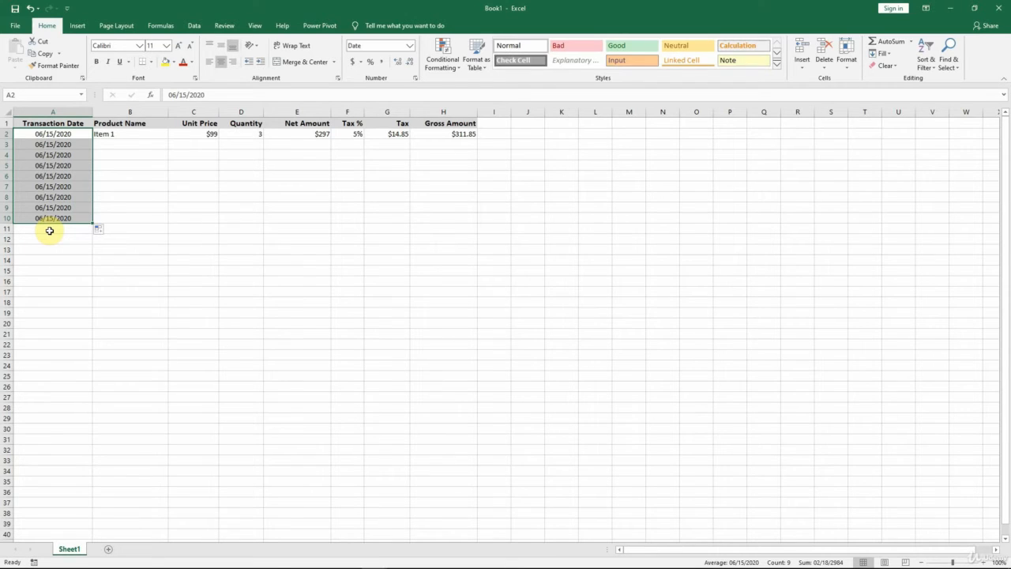
Step: Try filling the unit price from C2 down to C10, as plain copies and as an incrementing series, undoing each fill
{"action": "left_click", "coordinate": [200, 133]}
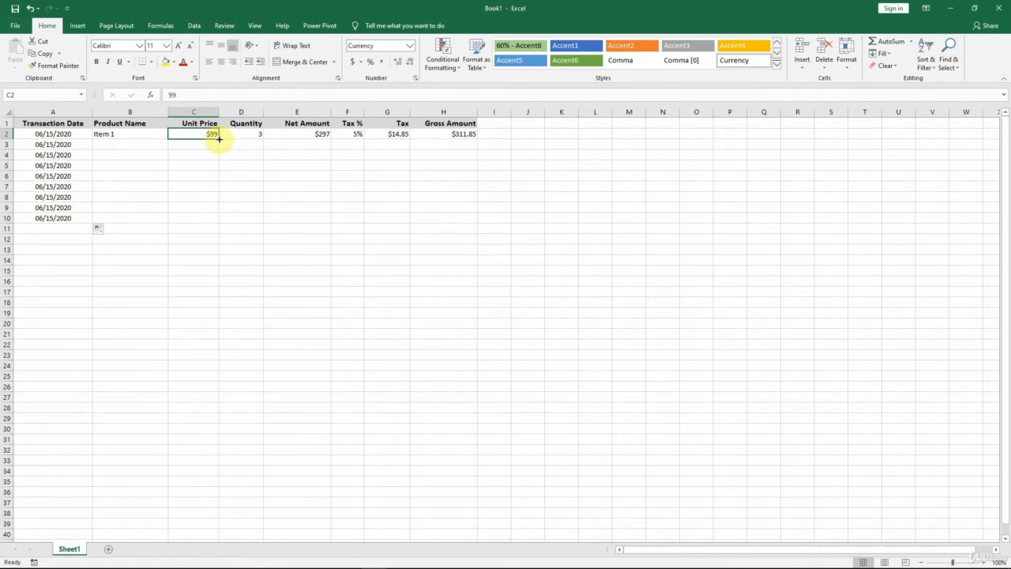
{"action": "left_click_drag", "start_coordinate": [219, 139], "coordinate": [218, 223]}
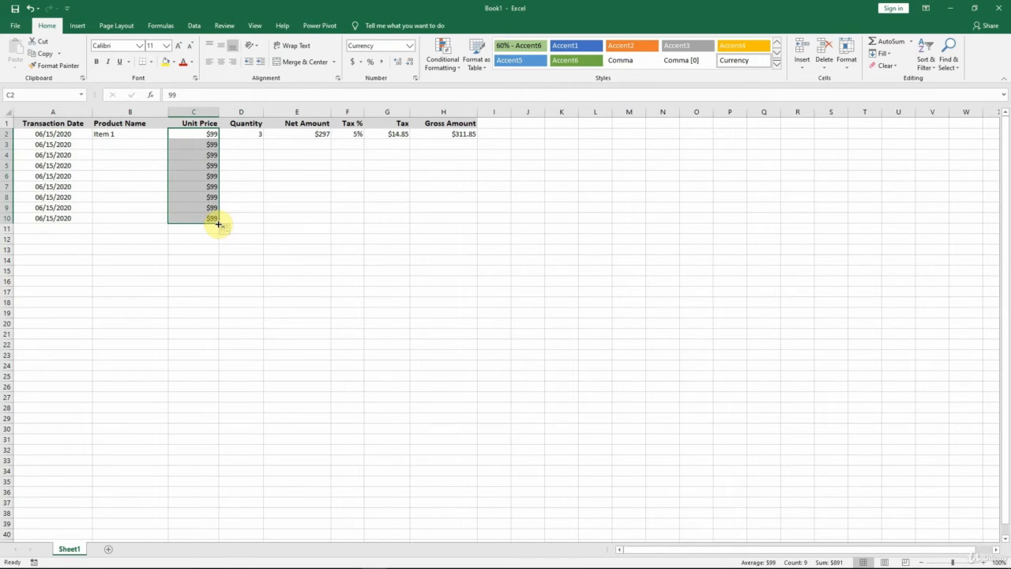
{"action": "key", "text": "ctrl+z"}
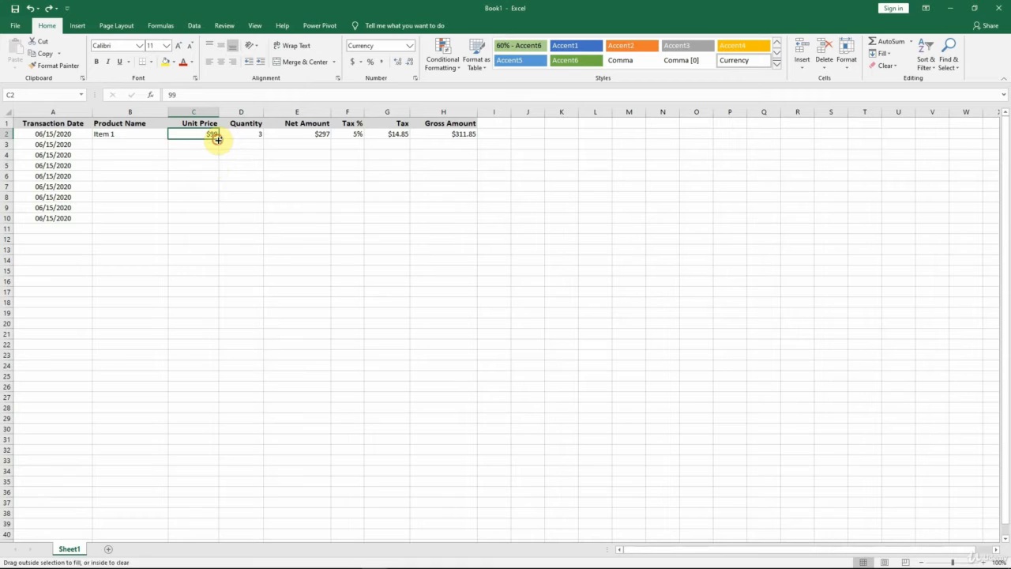
{"action": "left_click_drag", "start_coordinate": [218, 139], "coordinate": [216, 223]}
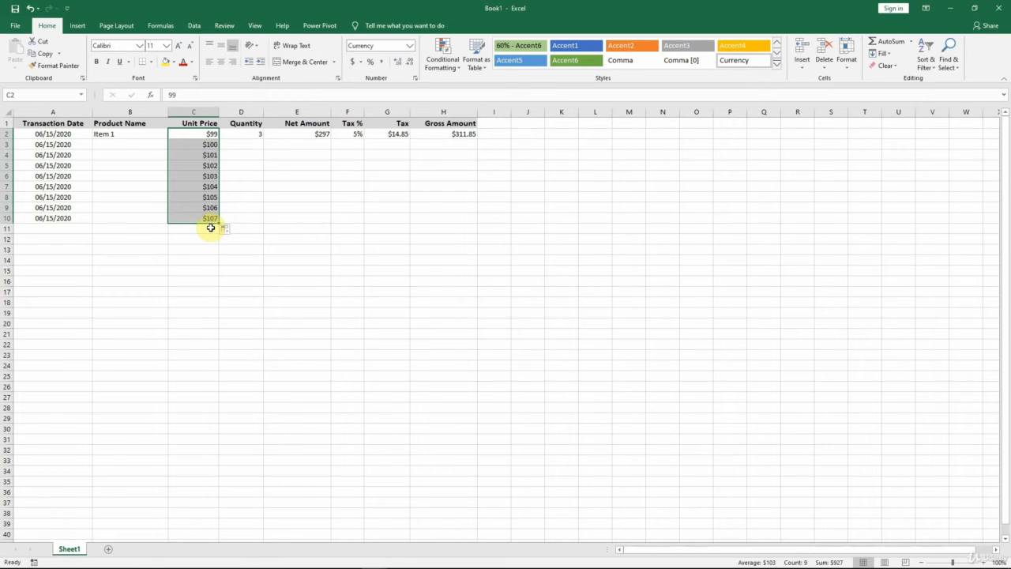
{"action": "key", "text": "ctrl+z"}
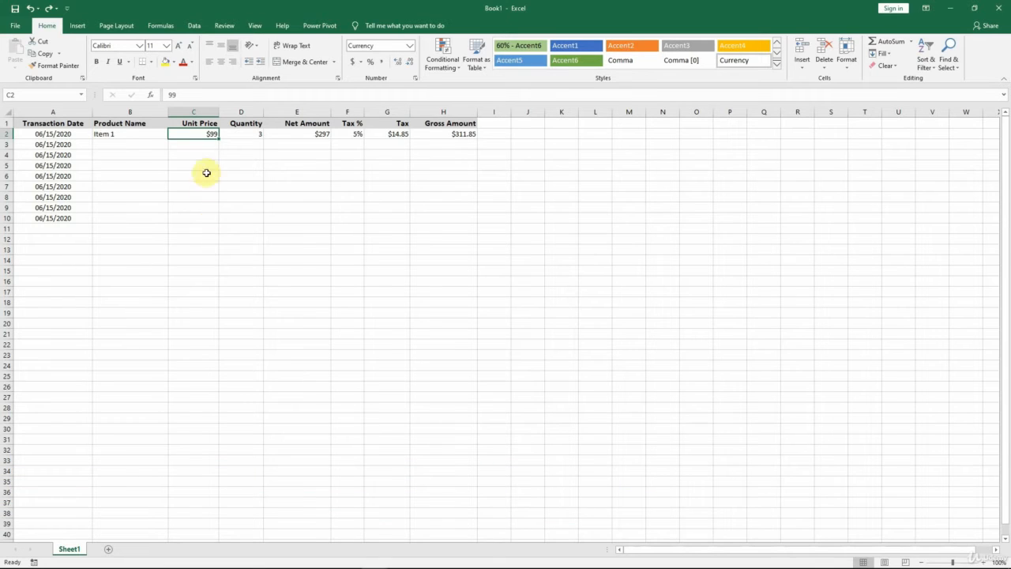
Step: Try extending the unit price pattern down to C10 with 101 and 103 in C3:C4, and clear C3:C10
{"action": "left_click", "coordinate": [206, 145]}
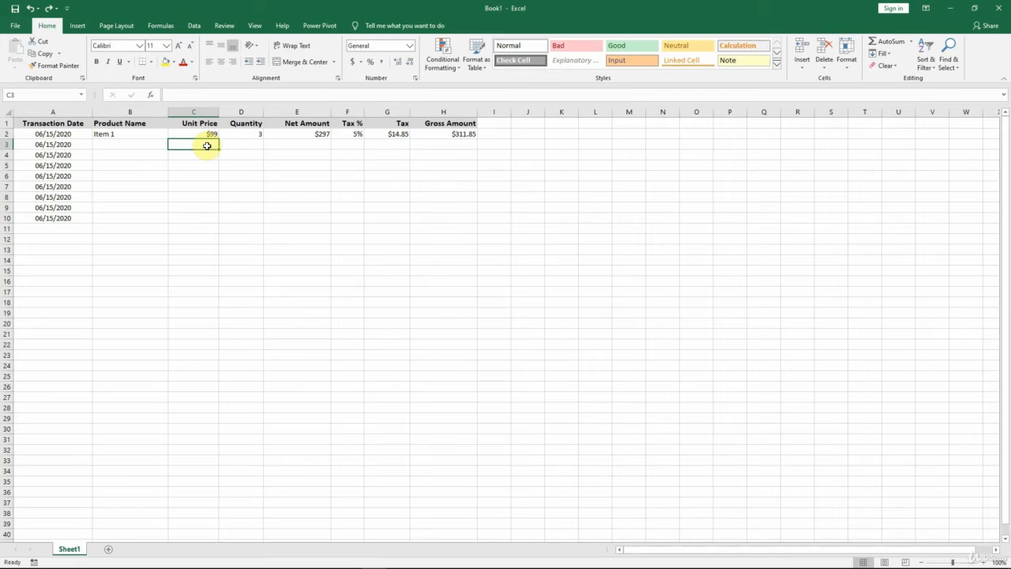
{"action": "type", "text": "101"}
{"action": "key", "text": "Return"}
{"action": "type", "text": "103"}
{"action": "key", "text": "Return"}
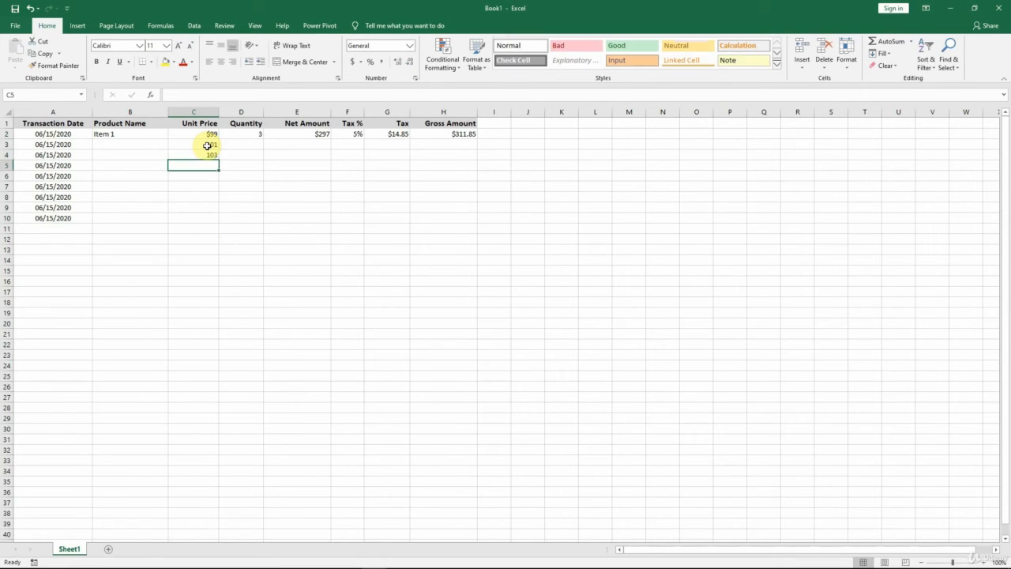
{"action": "left_click_drag", "start_coordinate": [207, 135], "coordinate": [218, 226]}
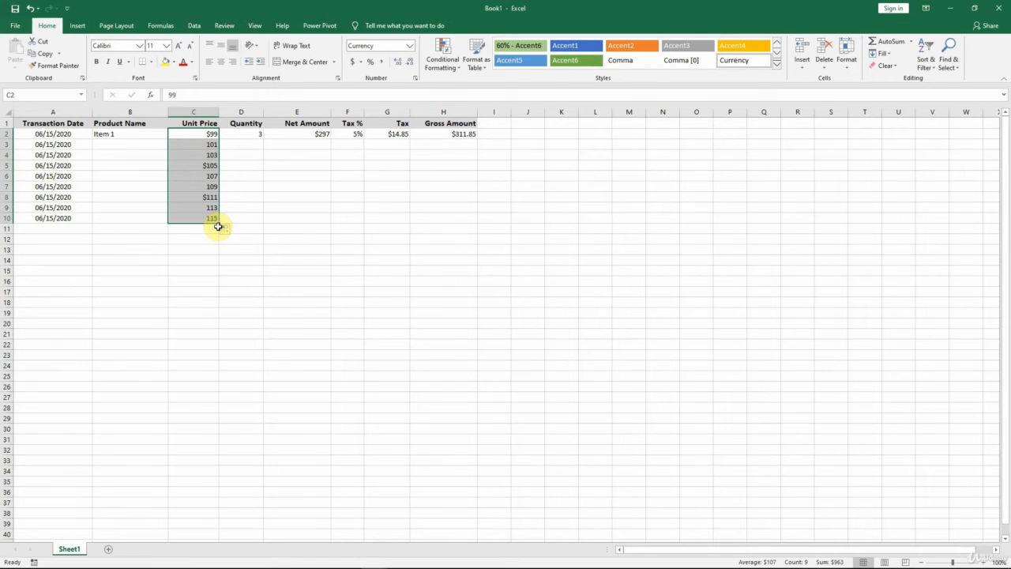
{"action": "left_click_drag", "start_coordinate": [189, 143], "coordinate": [193, 218]}
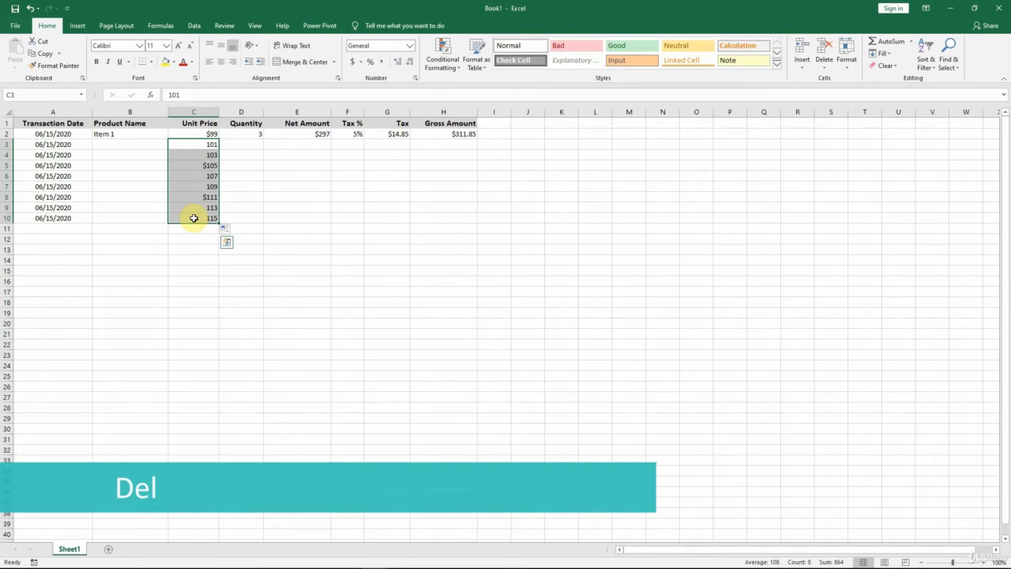
{"action": "key", "text": "Delete"}
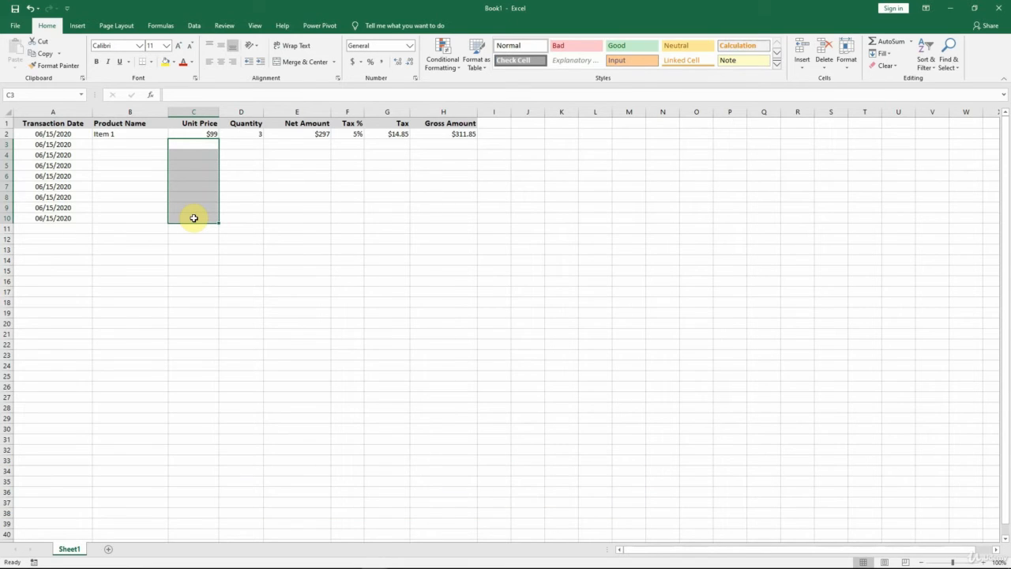
Step: Auto-fill the transaction date from A2 down to A10 as a daily series
{"action": "left_click", "coordinate": [77, 134]}
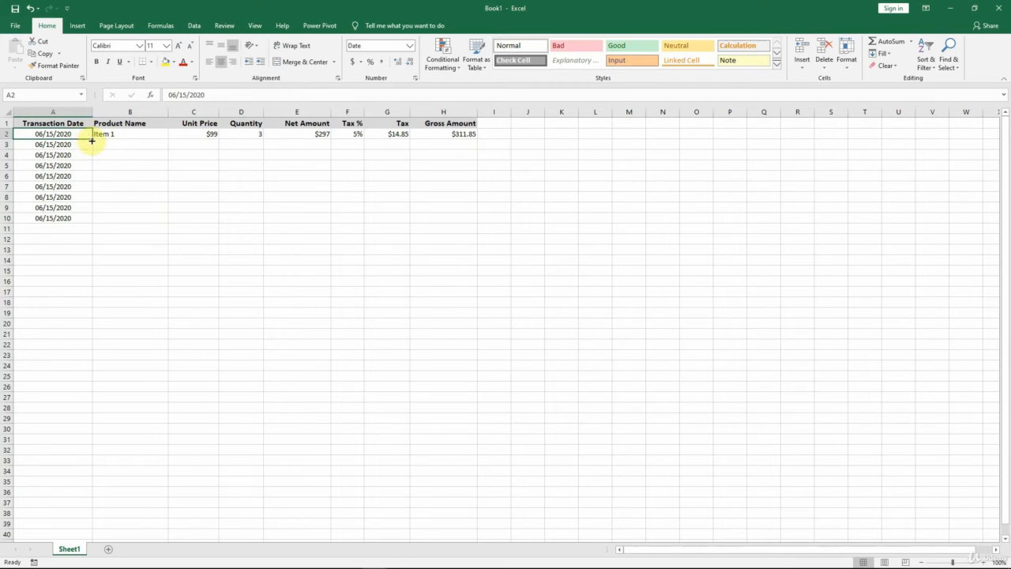
{"action": "left_click_drag", "start_coordinate": [92, 140], "coordinate": [93, 221]}
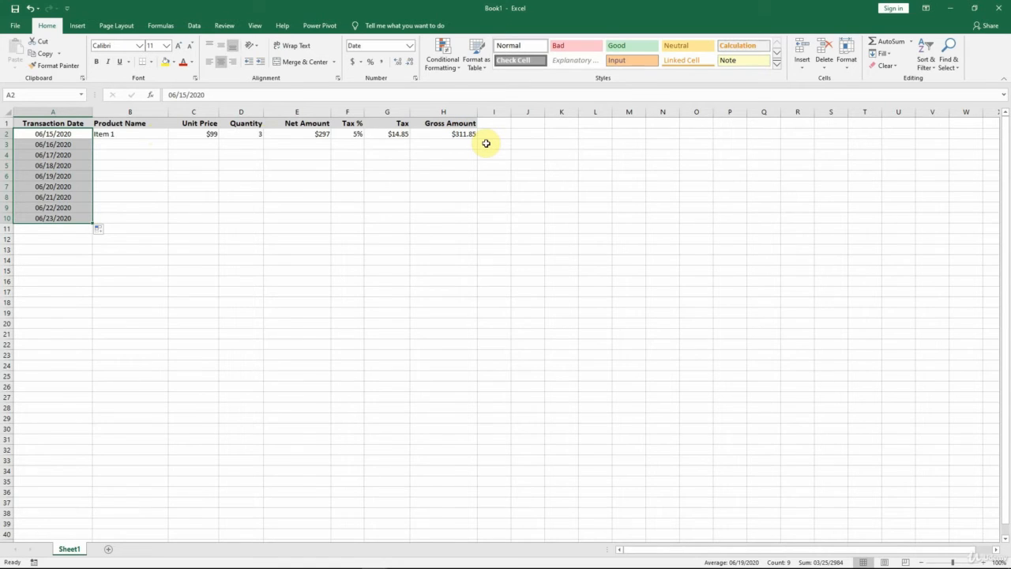
Step: Select B3:D10 as the entry range and enter Item 1, 99 and 5 in row 3
{"action": "left_click_drag", "start_coordinate": [126, 145], "coordinate": [237, 223]}
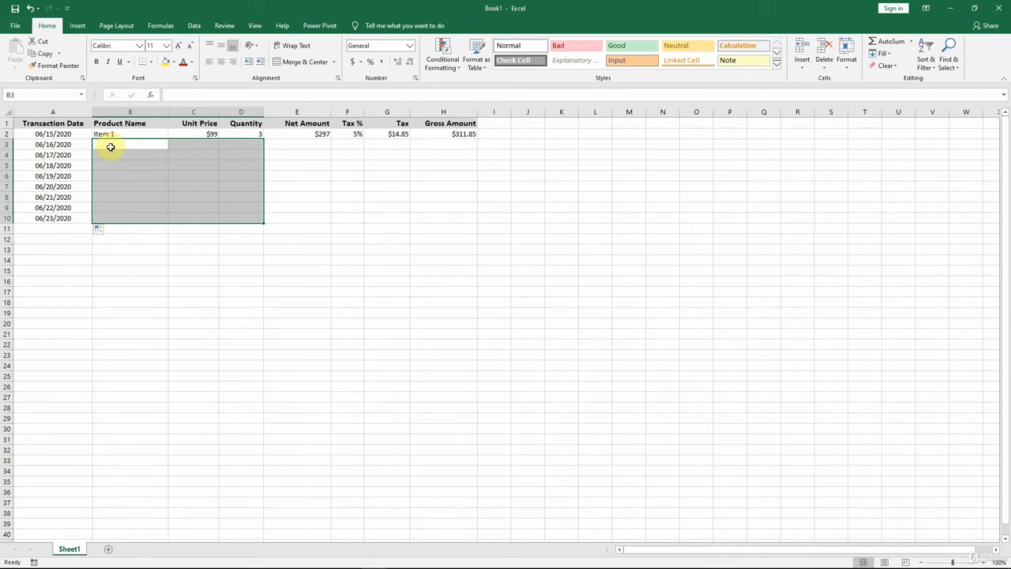
{"action": "type", "text": "Item 1"}
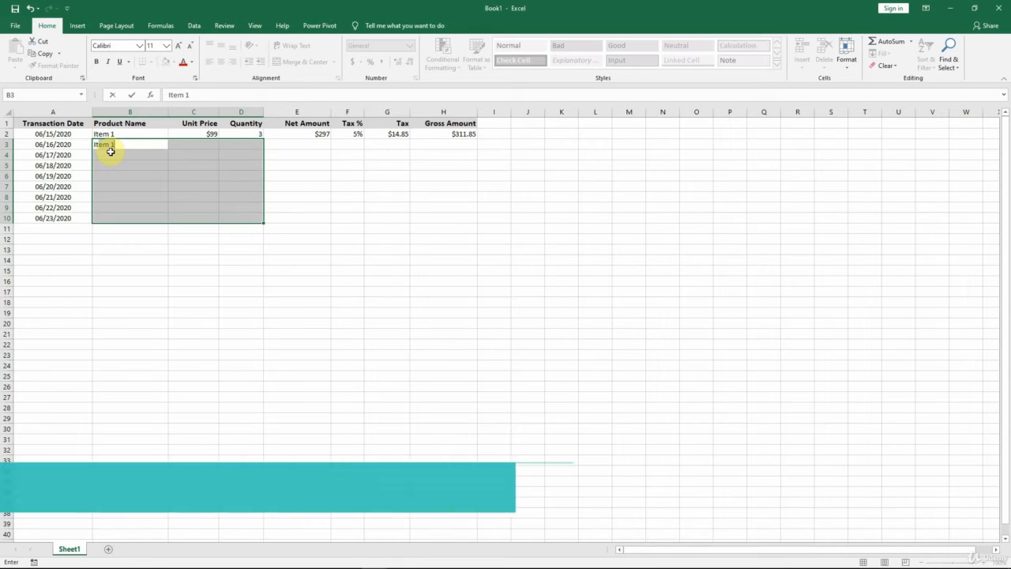
{"action": "key", "text": "Tab"}
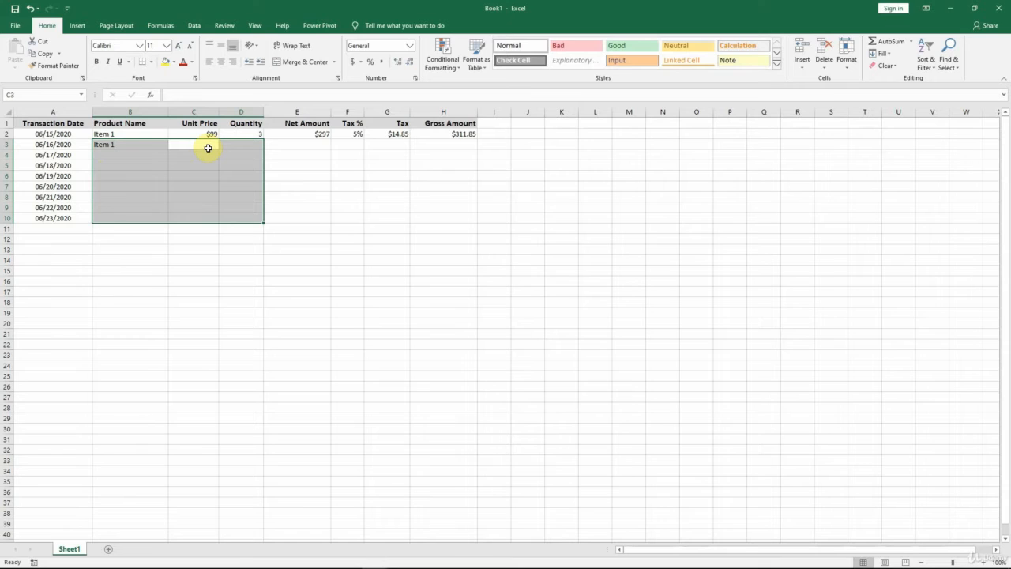
{"action": "type", "text": "99"}
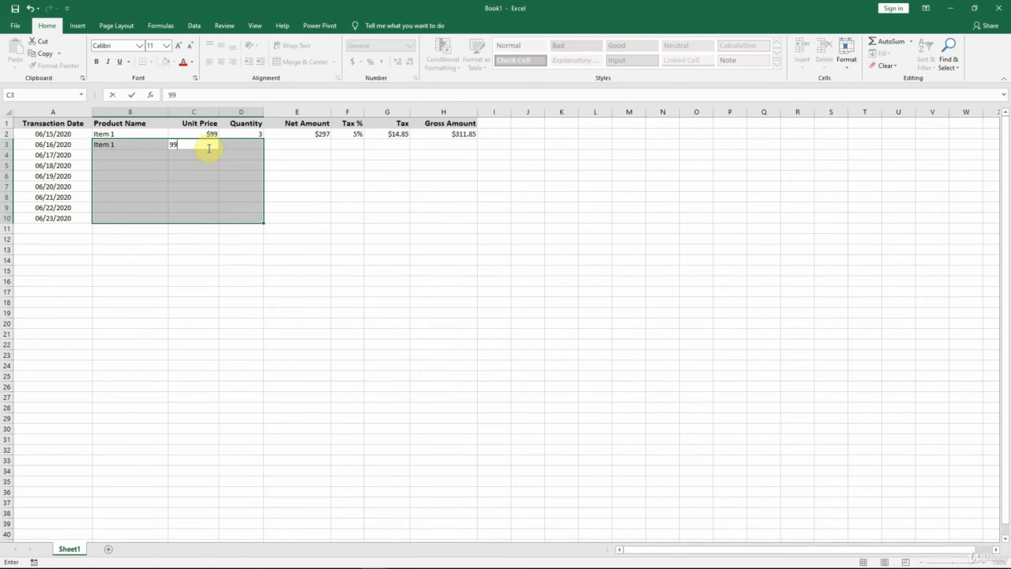
{"action": "key", "text": "Tab"}
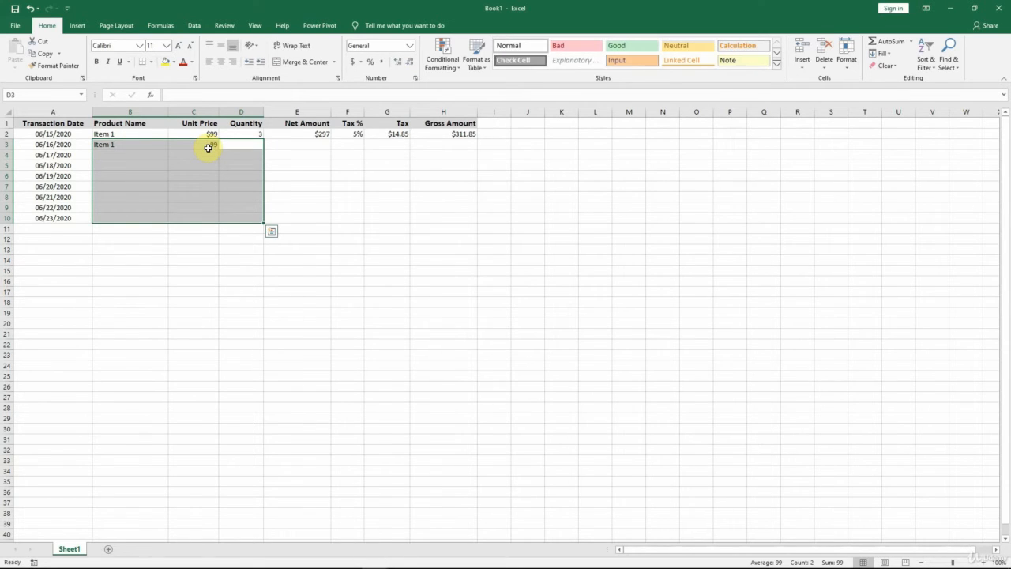
{"action": "type", "text": "5"}
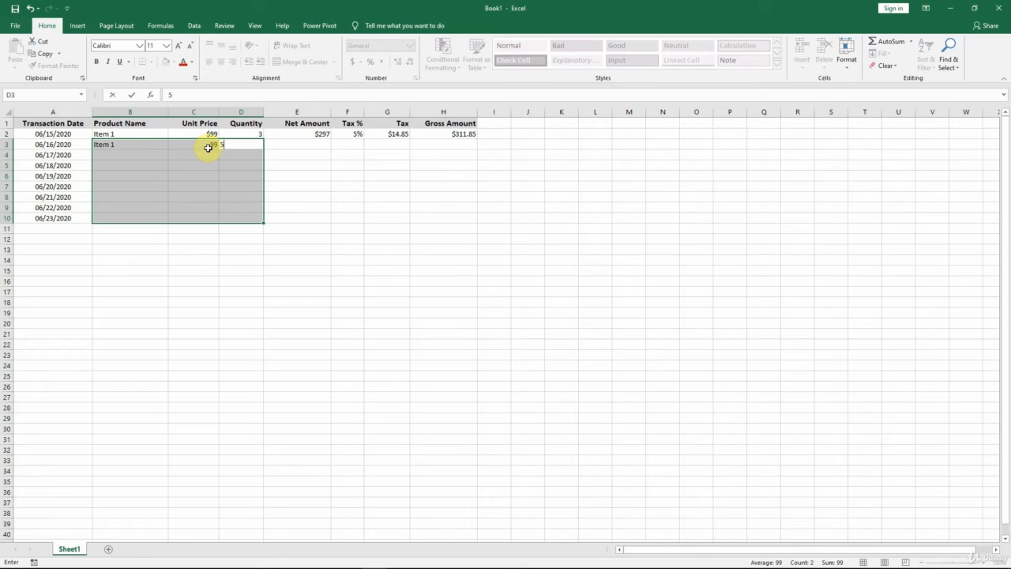
{"action": "key", "text": "Return"}
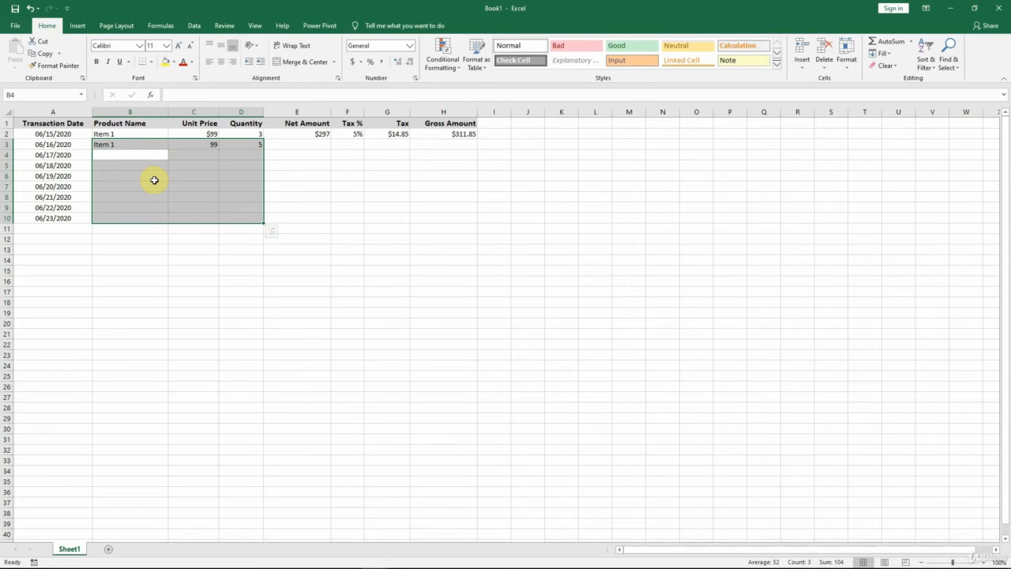
Step: Move the active cell forward column by column through the selected range B3:D10 until it reaches C6
{"action": "key", "text": "Return"}
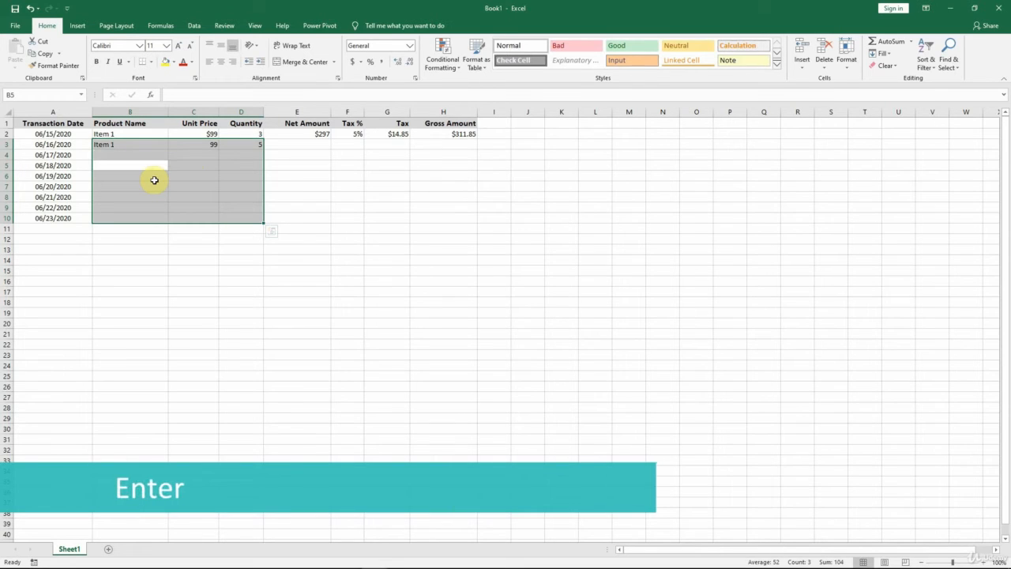
{"action": "key", "text": "Return"}
{"action": "key", "text": "Return"}
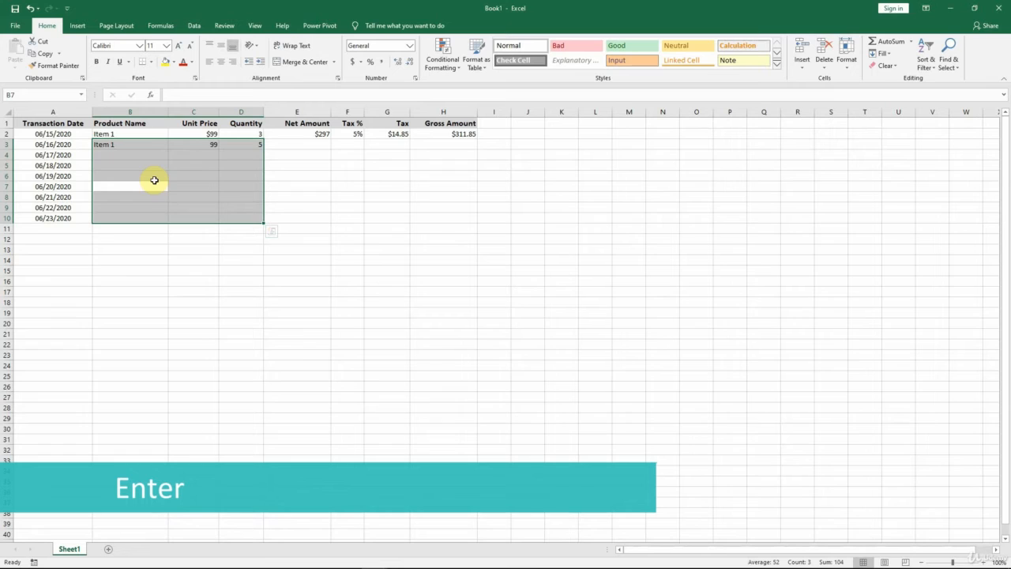
{"action": "key", "text": "Return"}
{"action": "key", "text": "Return"}
{"action": "key", "text": "Return"}
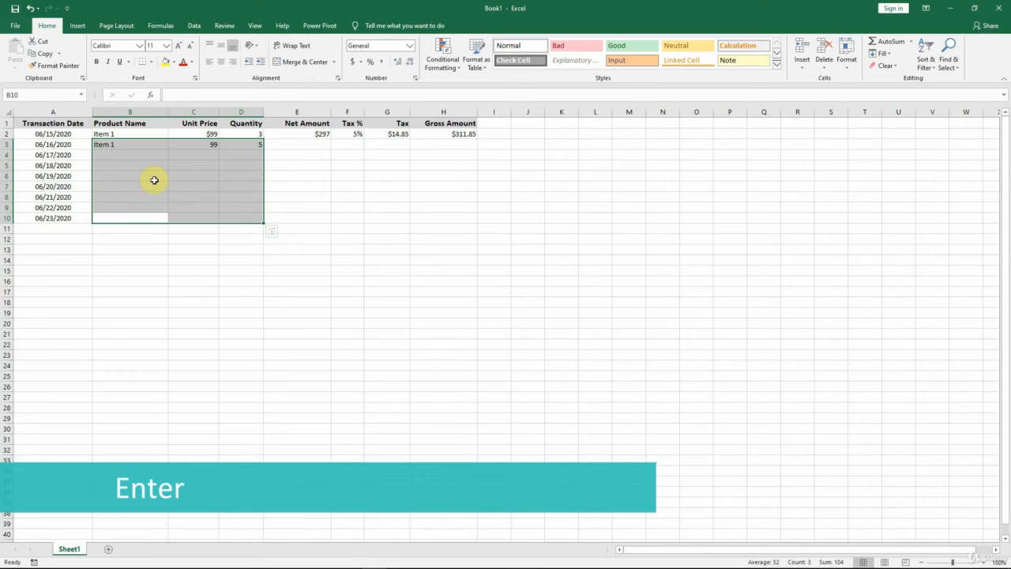
{"action": "key", "text": "Return"}
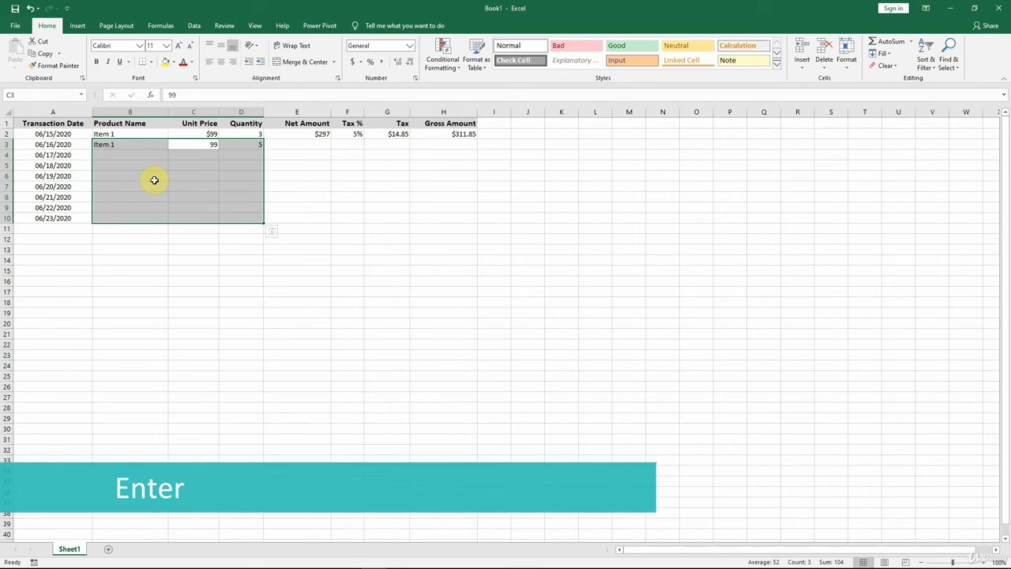
{"action": "key", "text": "Return"}
{"action": "key", "text": "Return"}
{"action": "key", "text": "Return"}
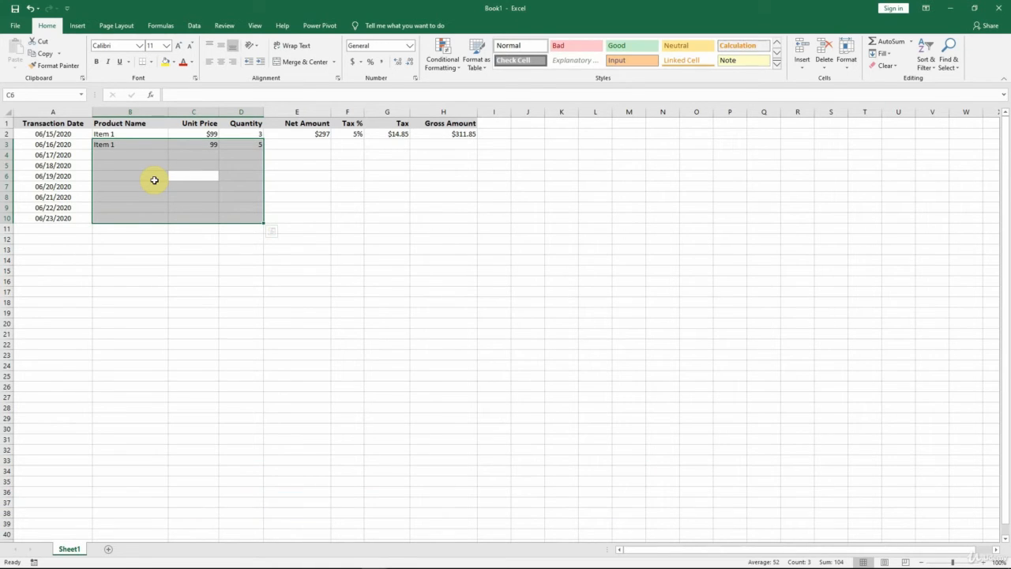
Step: Move the active cell backward column by column through the selected range until it reaches B5
{"action": "key", "text": "shift+Return"}
{"action": "key", "text": "shift+Return"}
{"action": "key", "text": "shift+Return"}
{"action": "key", "text": "shift+Return"}
{"action": "key", "text": "shift+Return"}
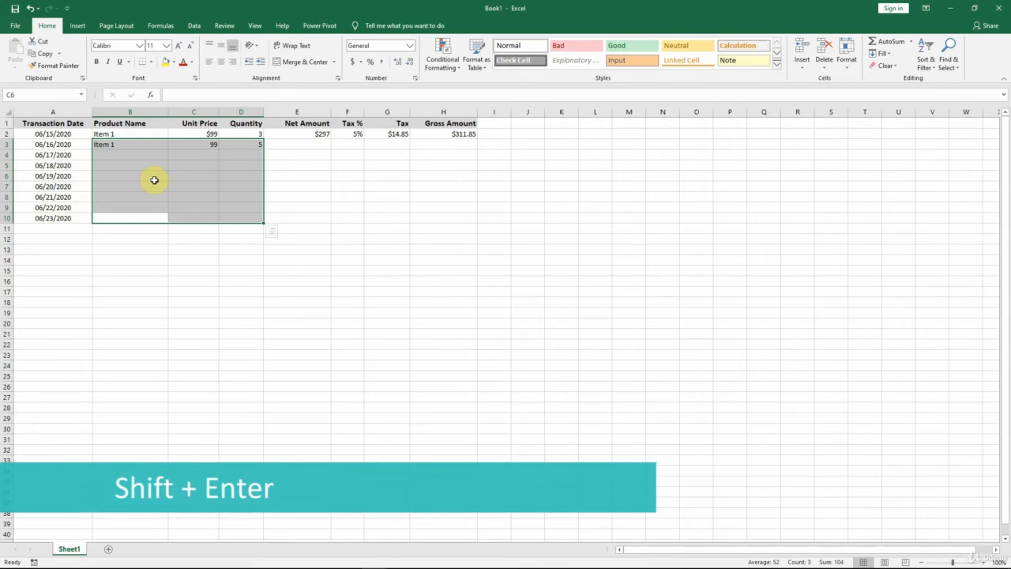
{"action": "key", "text": "shift+Return"}
{"action": "key", "text": "shift+Return"}
{"action": "key", "text": "shift+Return"}
{"action": "key", "text": "shift+Return"}
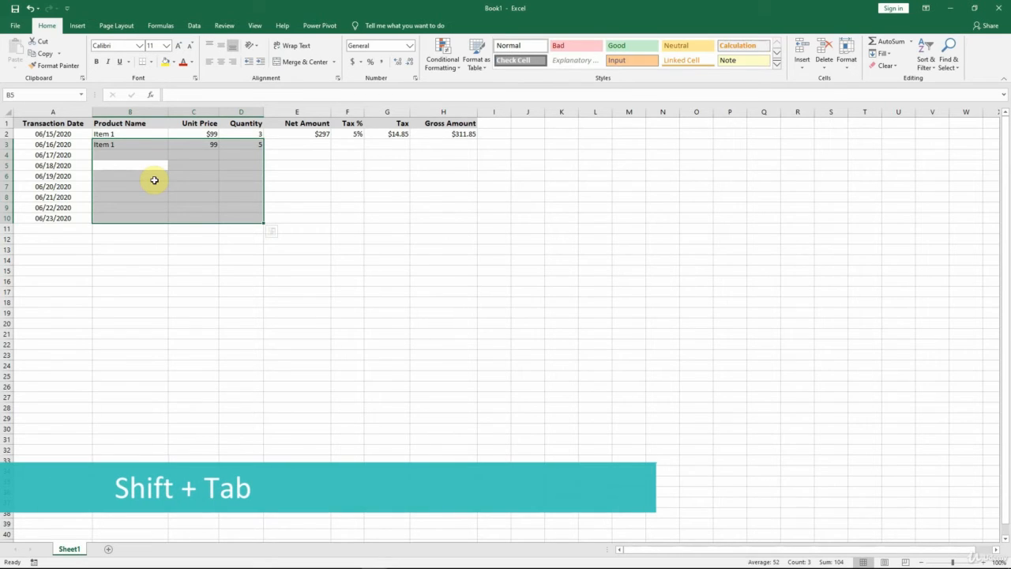
Step: Move the active cell backward row by row through the selected range to B3
{"action": "key", "text": "shift+Tab"}
{"action": "key", "text": "shift+Tab"}
{"action": "key", "text": "shift+Tab"}
{"action": "key", "text": "shift+Tab"}
{"action": "key", "text": "shift+Tab"}
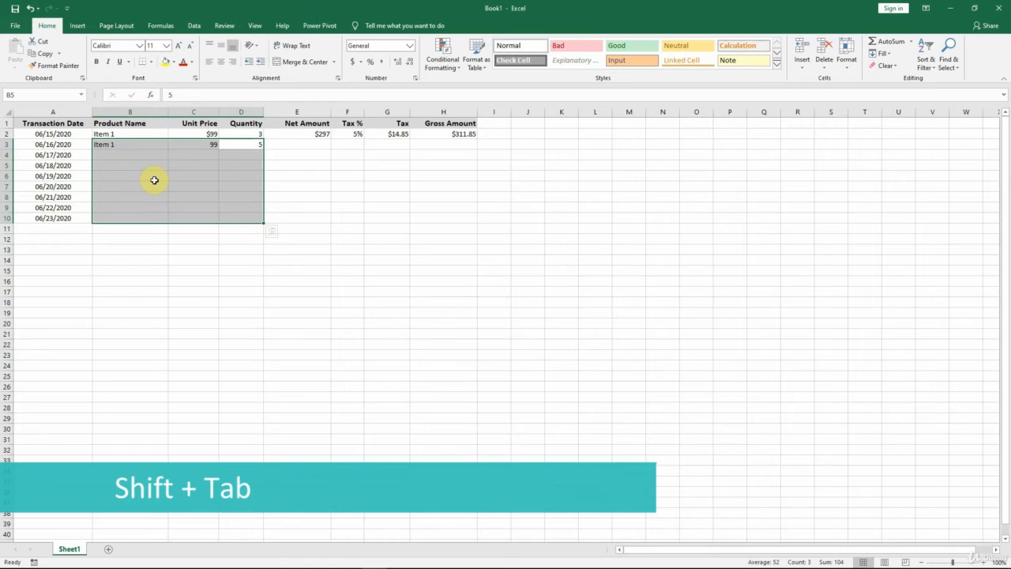
{"action": "key", "text": "shift+Tab"}
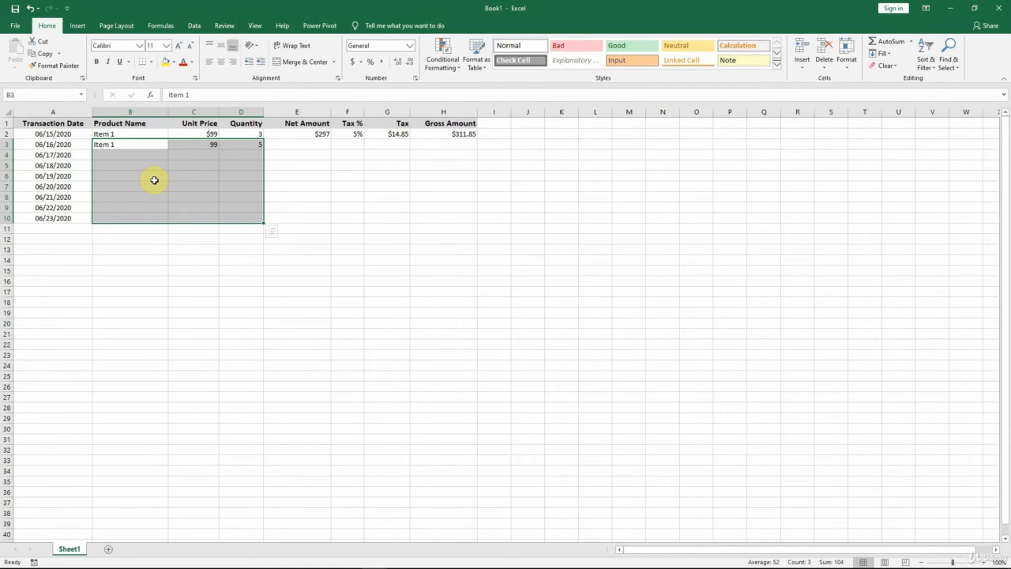
Step: Enter Item 2 with unit price 149 and quantity 2 in row 4
{"action": "key", "text": "Return"}
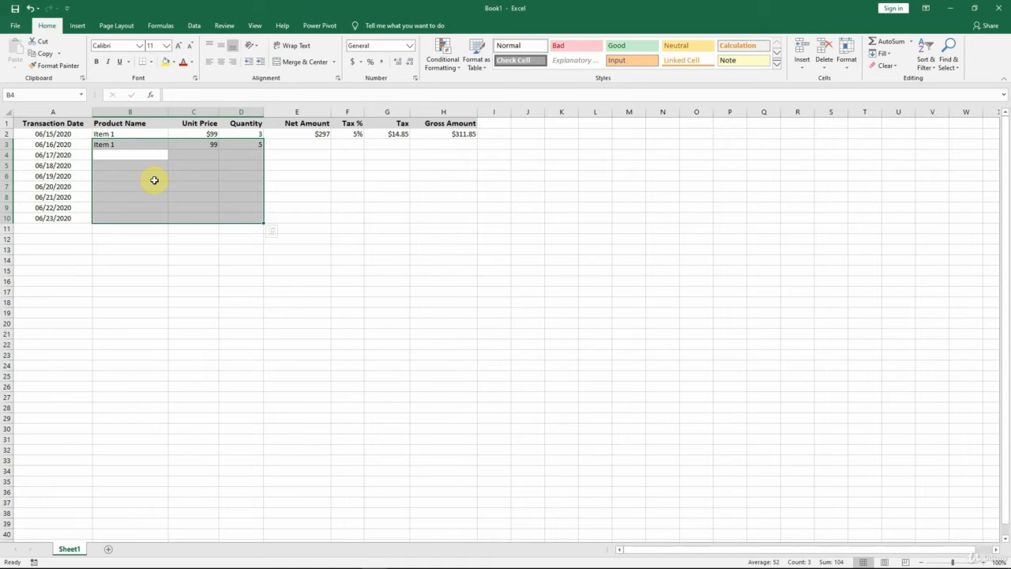
{"action": "type", "text": "Item 2"}
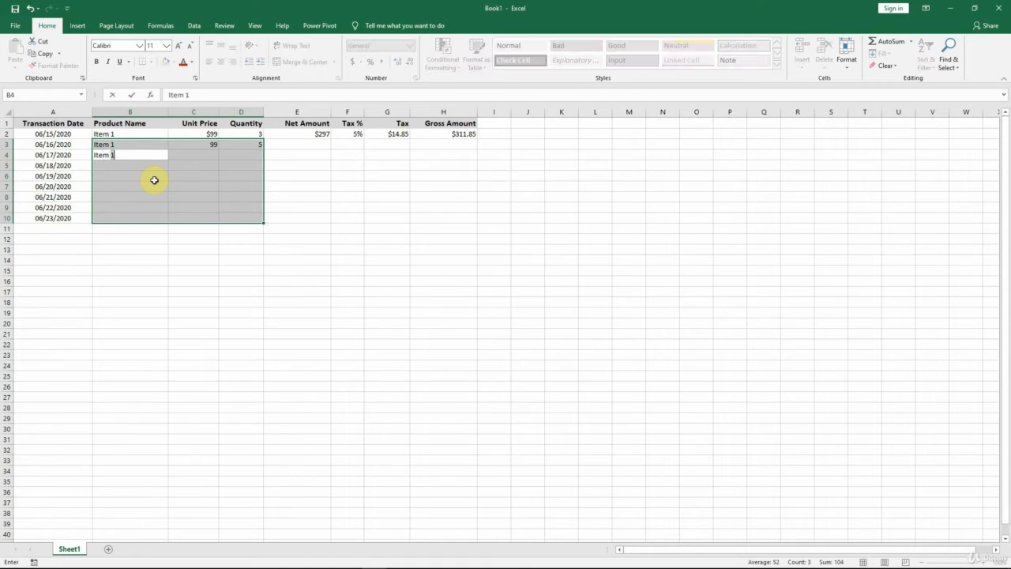
{"action": "key", "text": "Tab"}
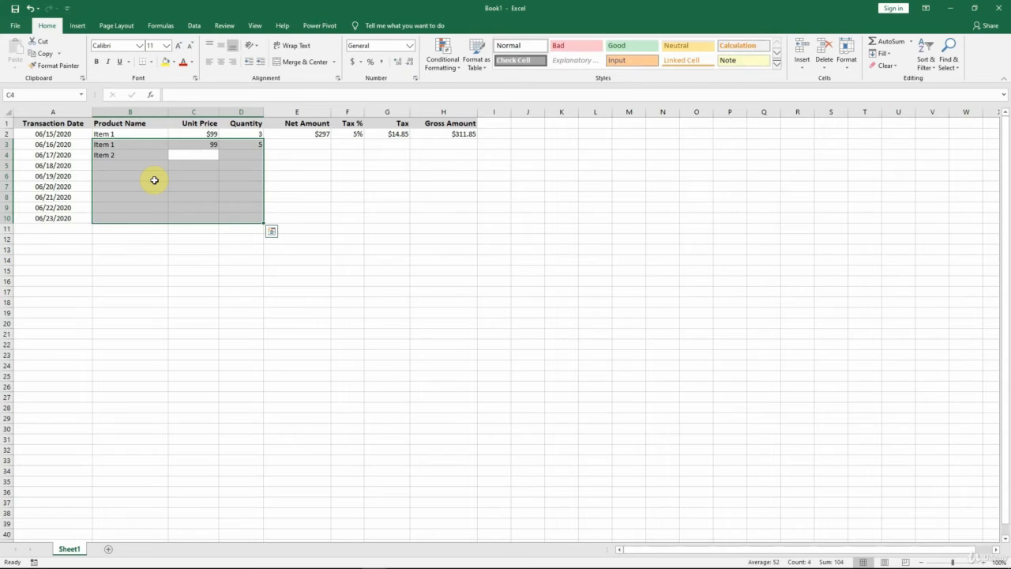
{"action": "type", "text": "149"}
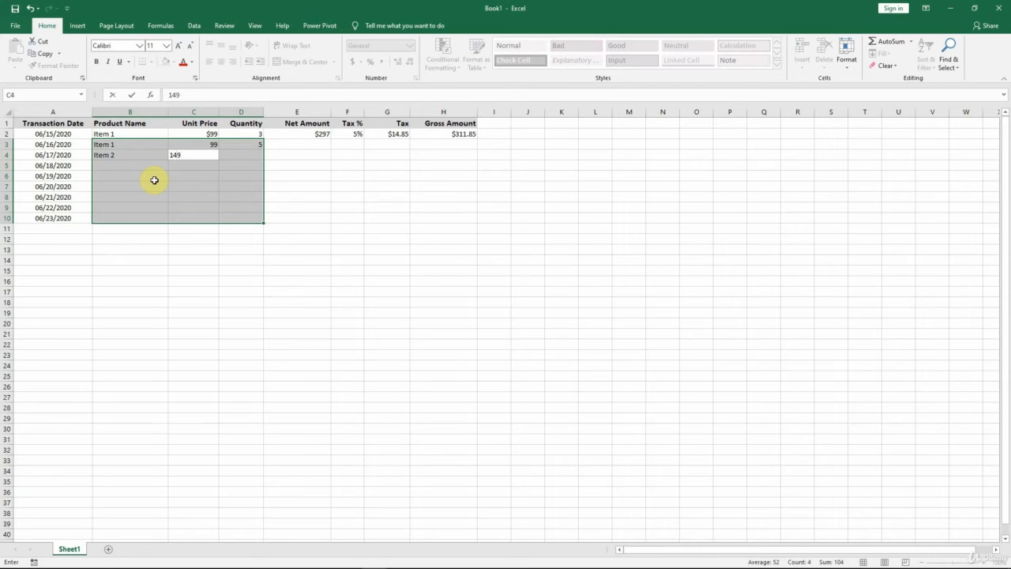
{"action": "key", "text": "Tab"}
{"action": "type", "text": "2"}
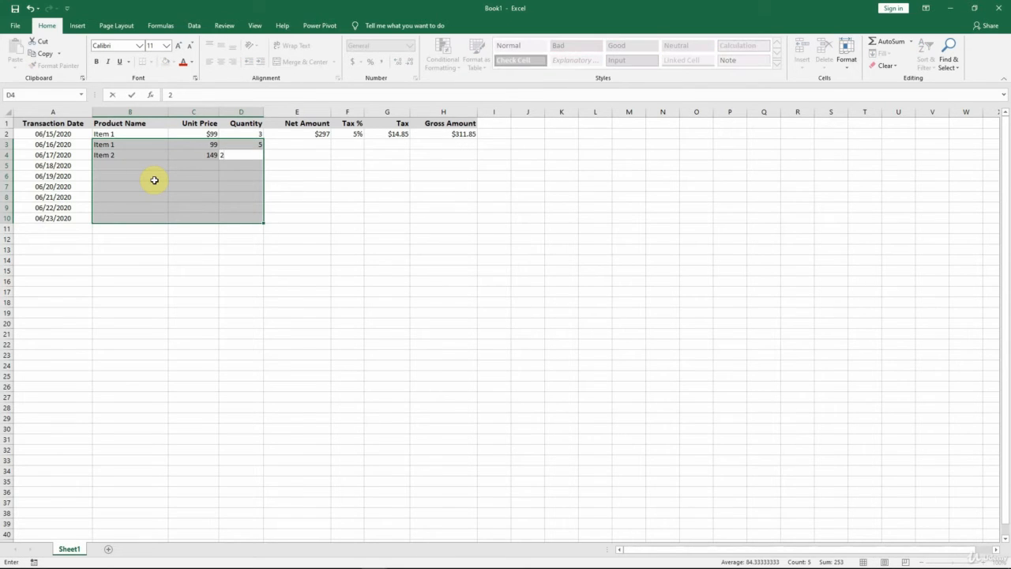
{"action": "key", "text": "Tab"}
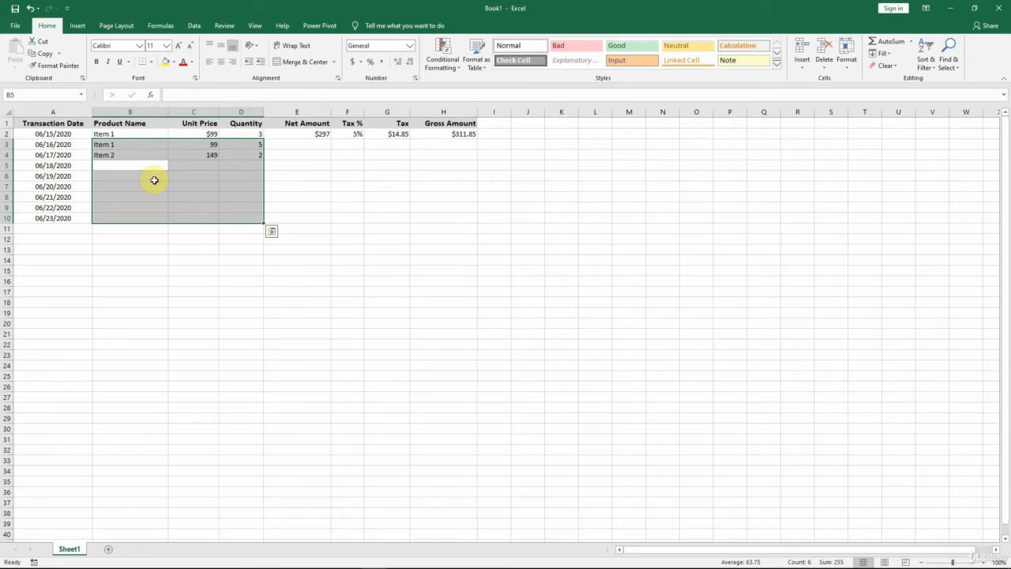
Step: Enter Item 1 in row 5, picked from the existing product names, with unit price 99 and quantity 1
{"action": "type", "text": "It"}
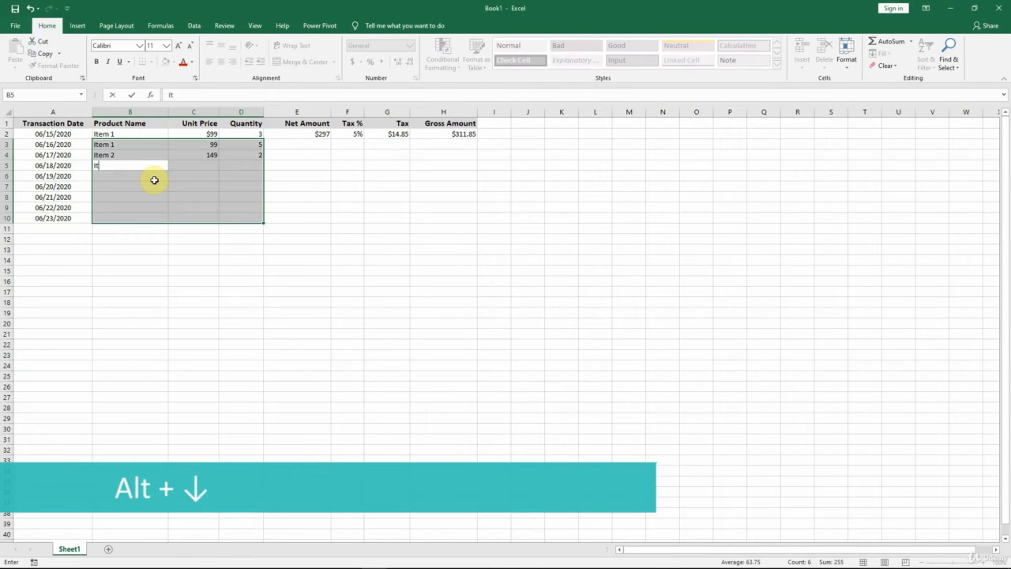
{"action": "key", "text": "alt+Down"}
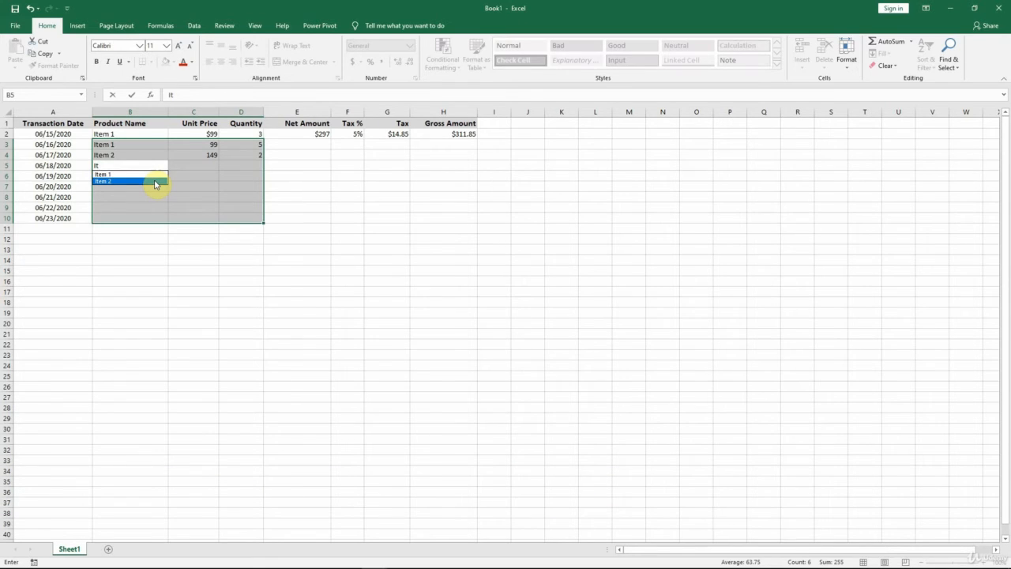
{"action": "key", "text": "Up"}
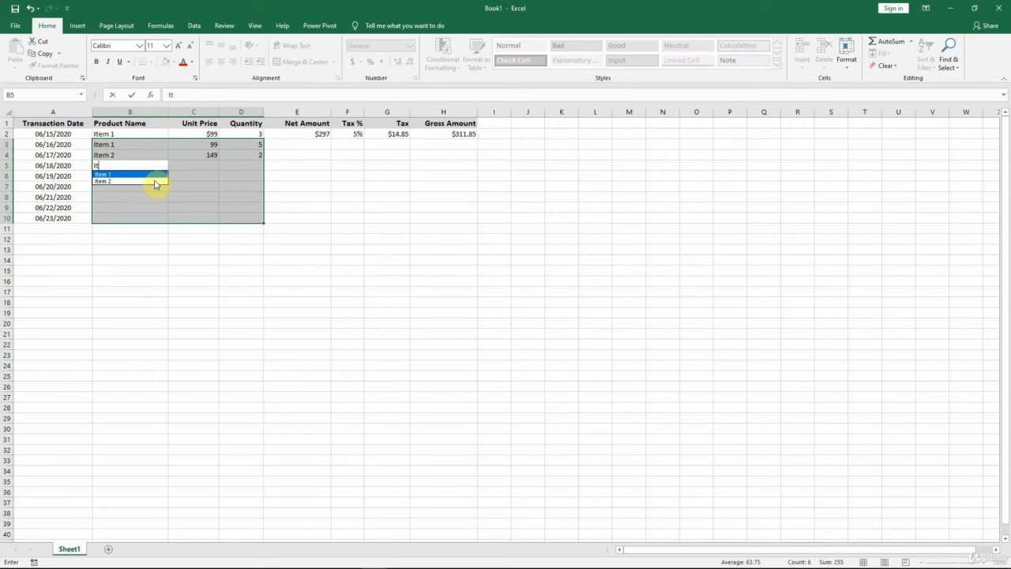
{"action": "key", "text": "Tab"}
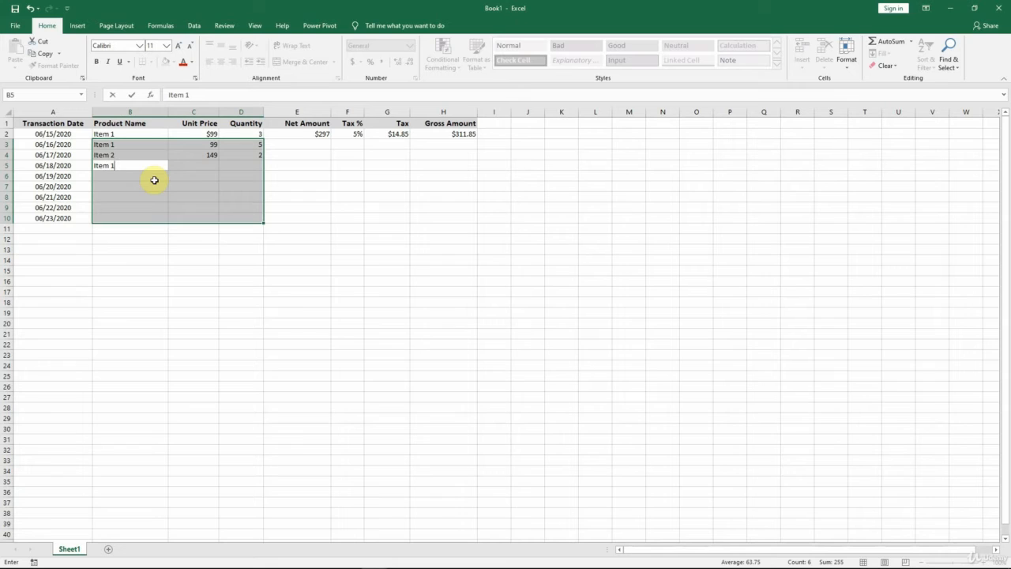
{"action": "key", "text": "Tab"}
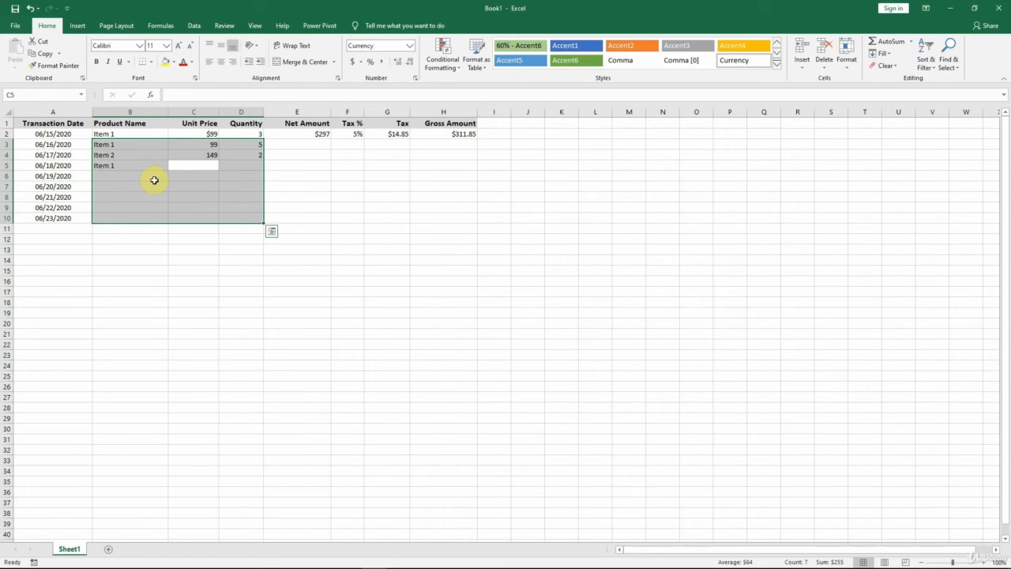
{"action": "type", "text": "99"}
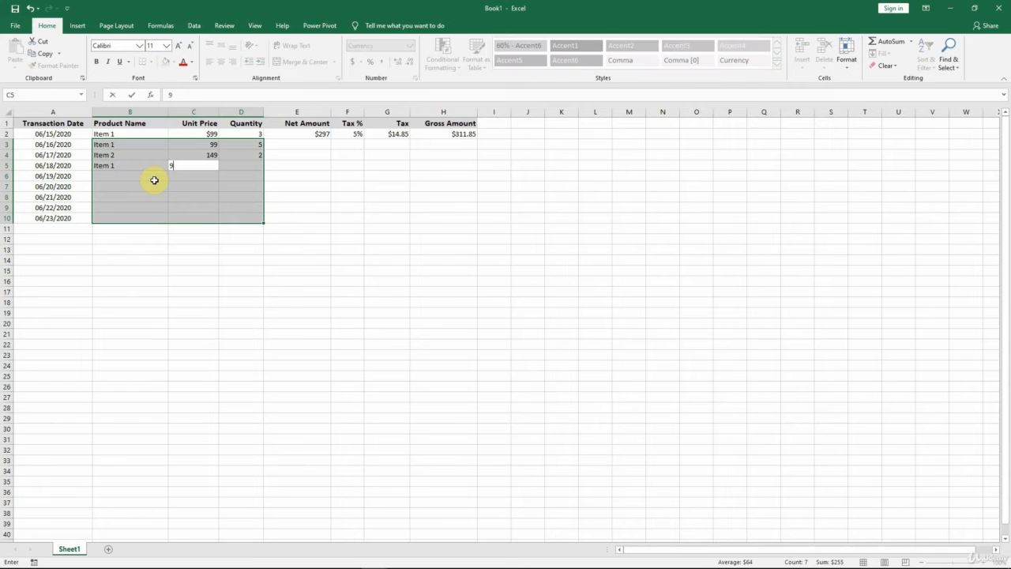
{"action": "key", "text": "Tab"}
{"action": "type", "text": "1"}
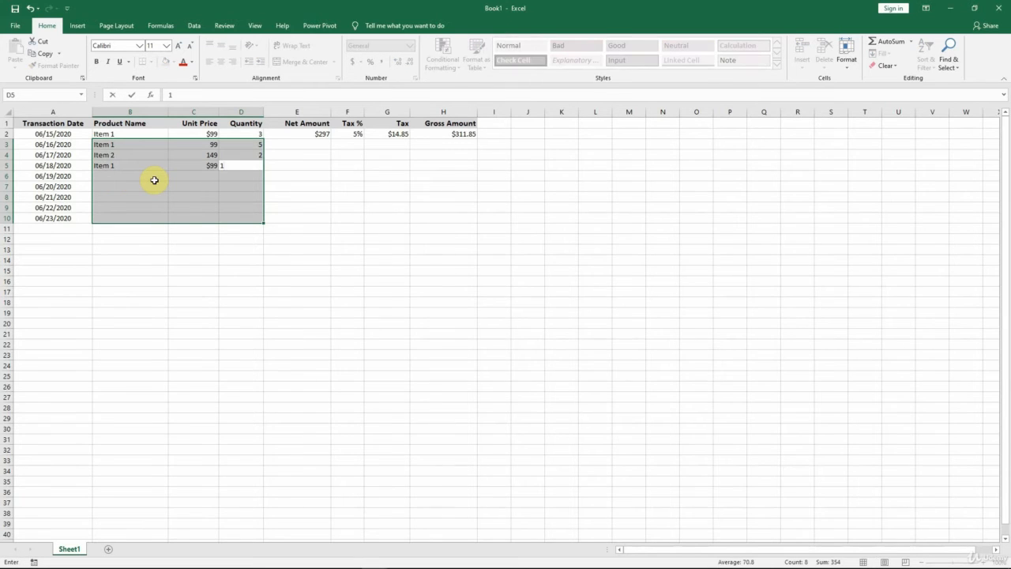
{"action": "key", "text": "Tab"}
Step: Enter Item 3 with unit price 79 and quantity 7 in row 6
{"action": "type", "text": "Item"}
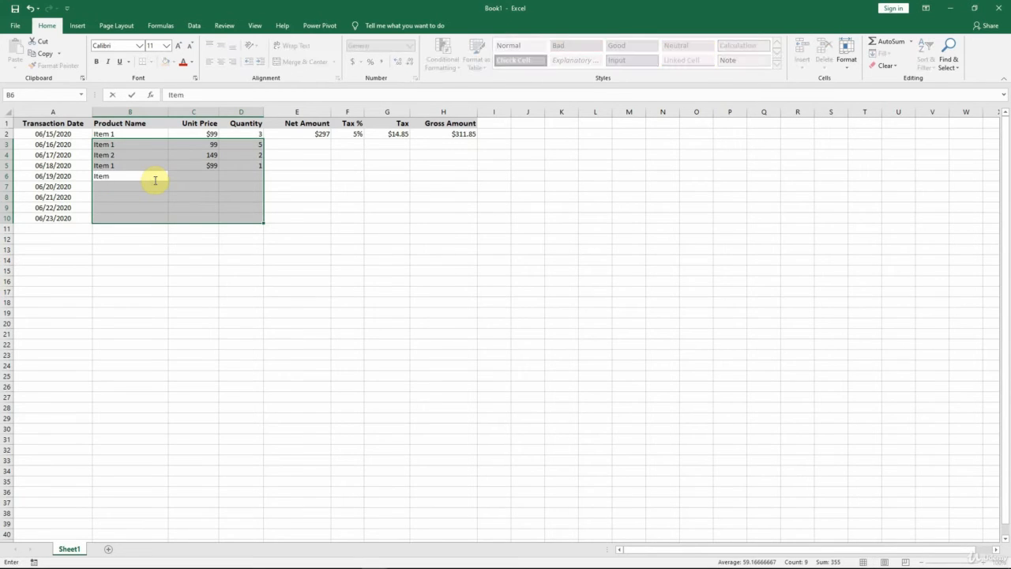
{"action": "type", "text": " 3"}
{"action": "key", "text": "Tab"}
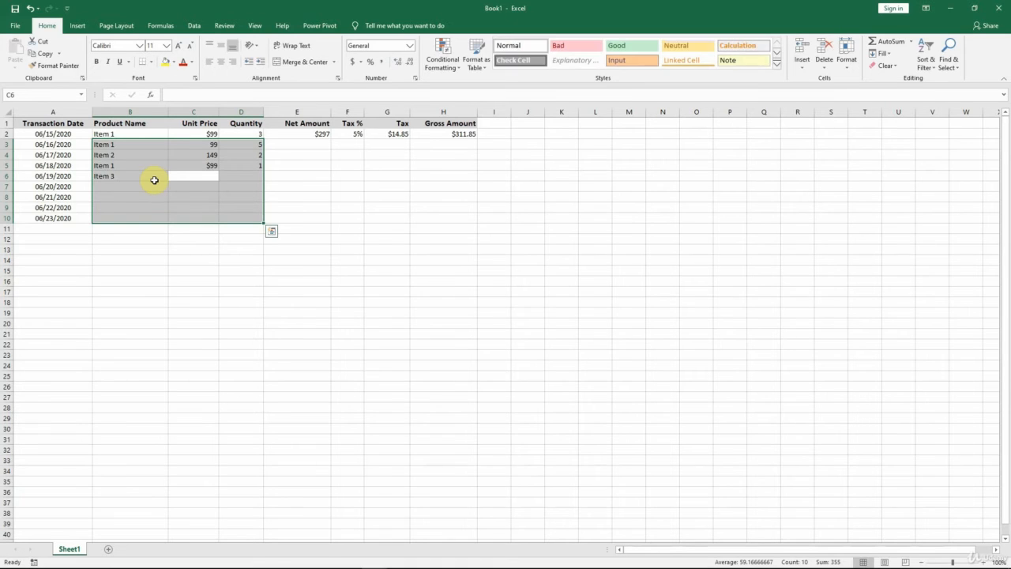
{"action": "type", "text": "79"}
{"action": "key", "text": "Tab"}
{"action": "type", "text": "7"}
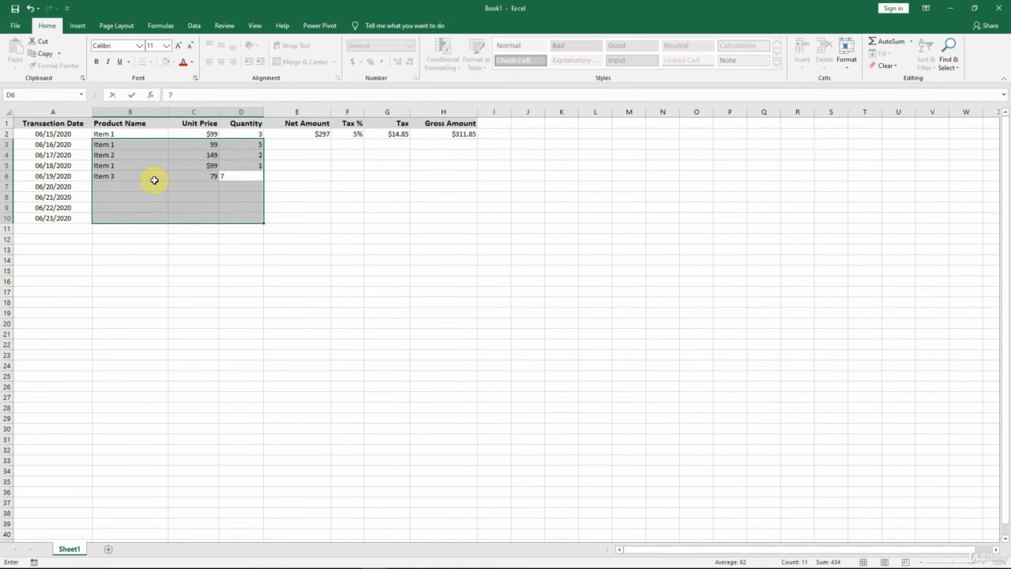
{"action": "key", "text": "Tab"}
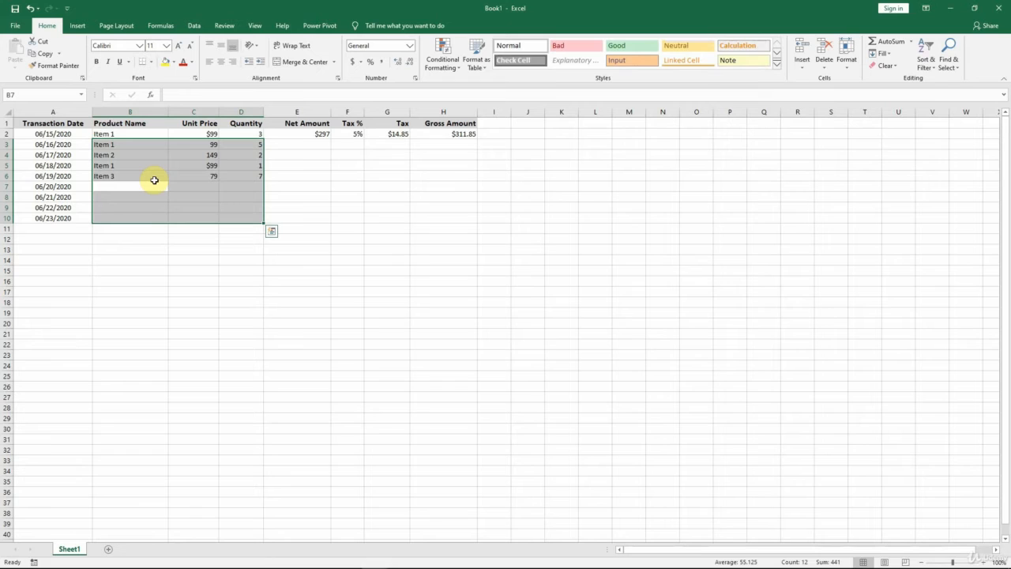
Step: Copy the records in B4:D5 to B7:D8 and repeat those two rows as a copy down through row 10
{"action": "left_click_drag", "start_coordinate": [102, 154], "coordinate": [254, 167]}
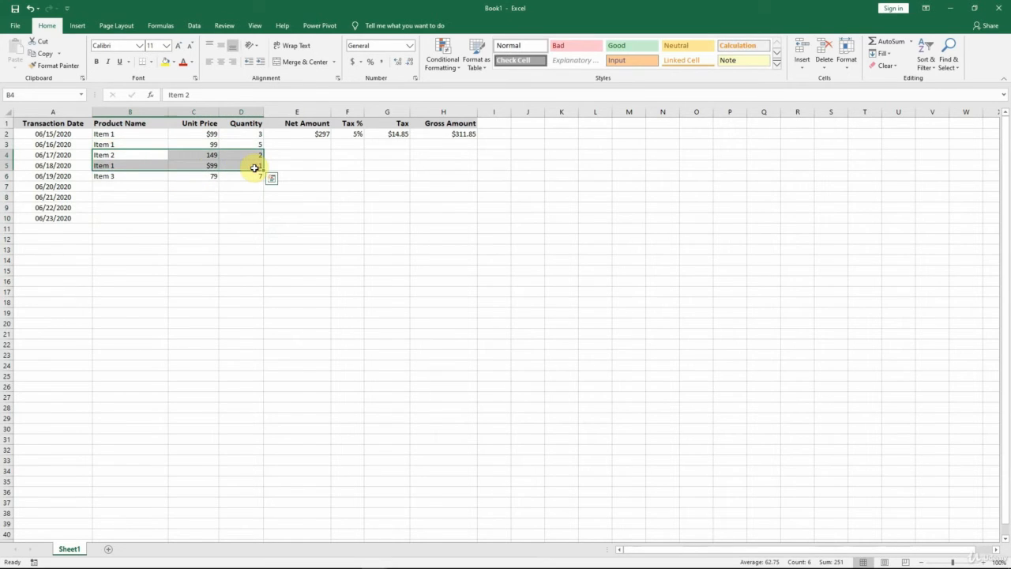
{"action": "left_click", "coordinate": [44, 58]}
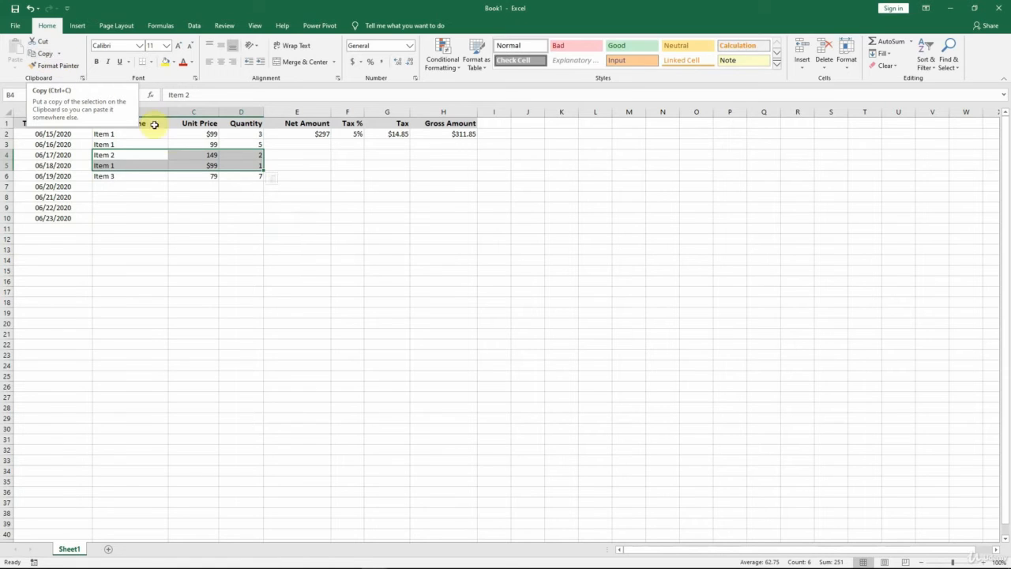
{"action": "right_click", "coordinate": [190, 159]}
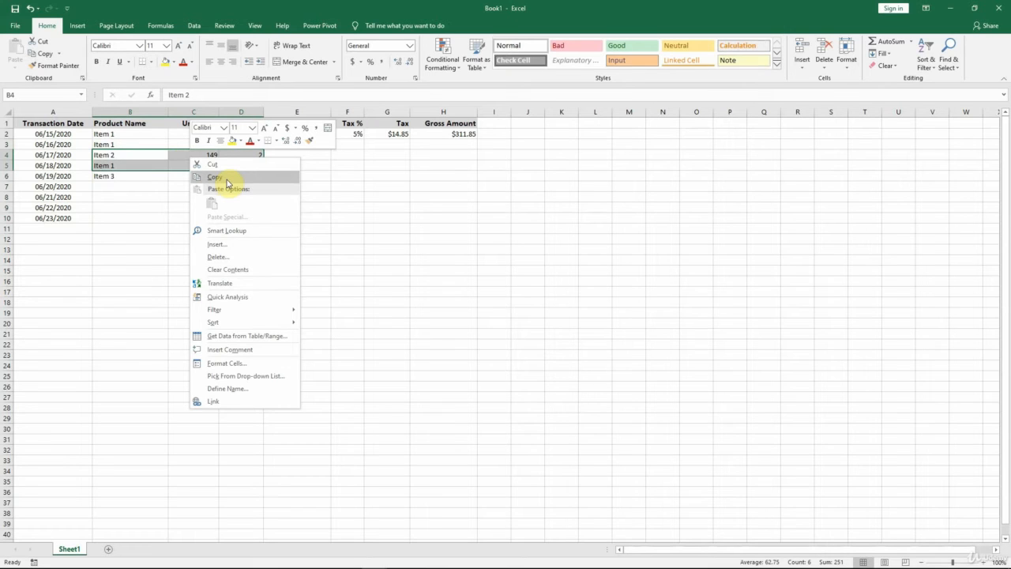
{"action": "left_click", "coordinate": [215, 177]}
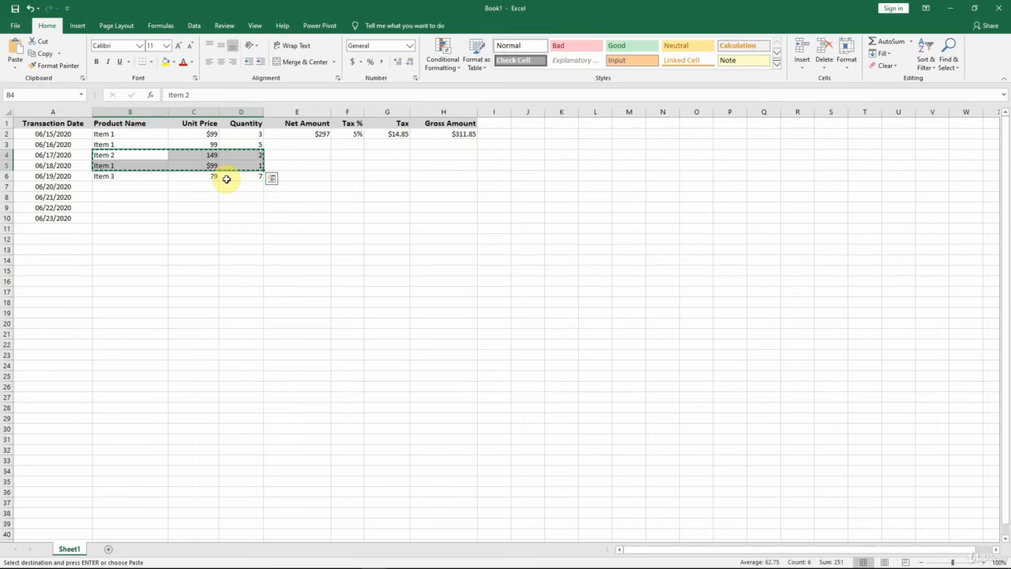
{"action": "left_click", "coordinate": [107, 188]}
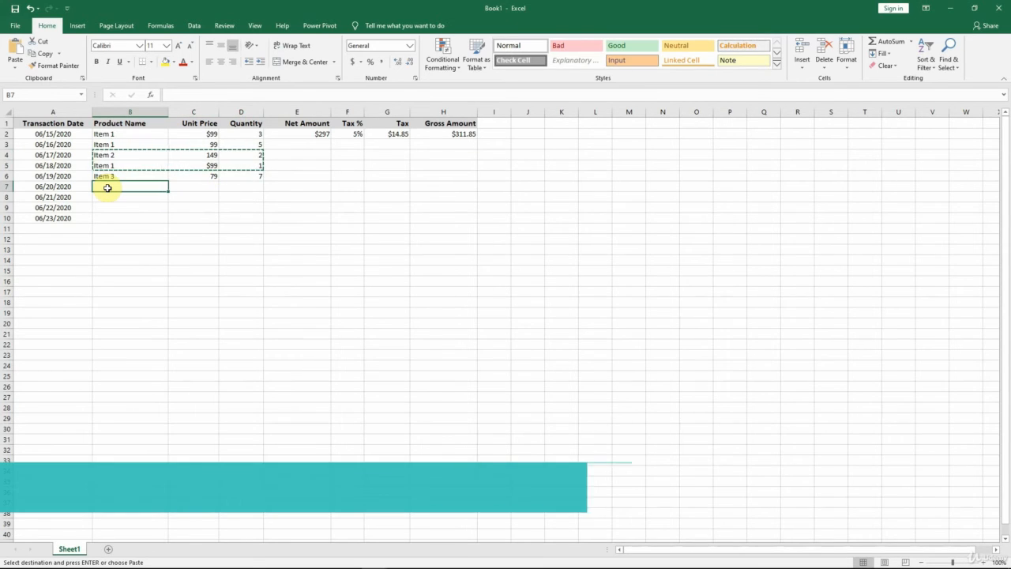
{"action": "key", "text": "ctrl+v"}
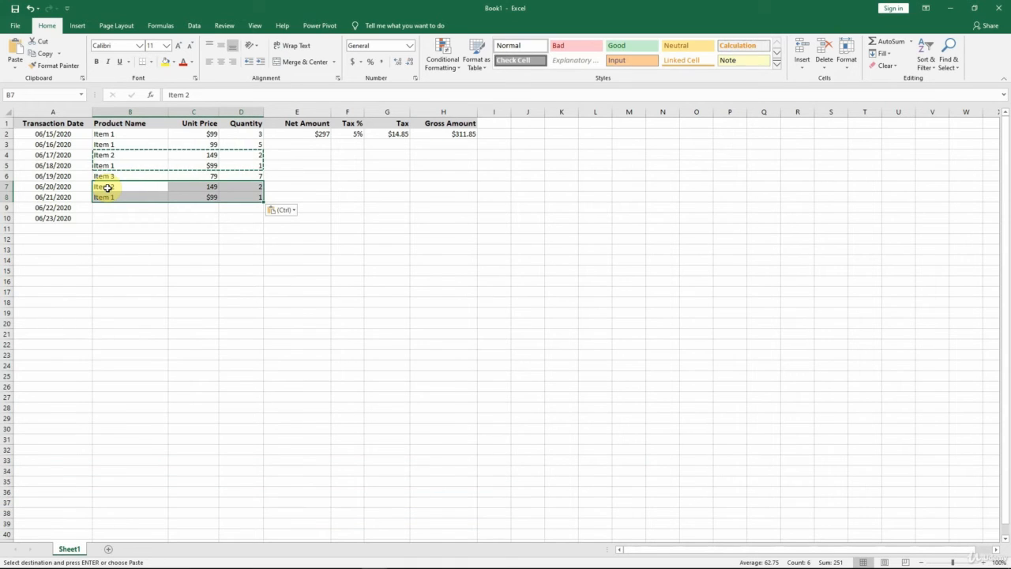
{"action": "key", "text": "Escape"}
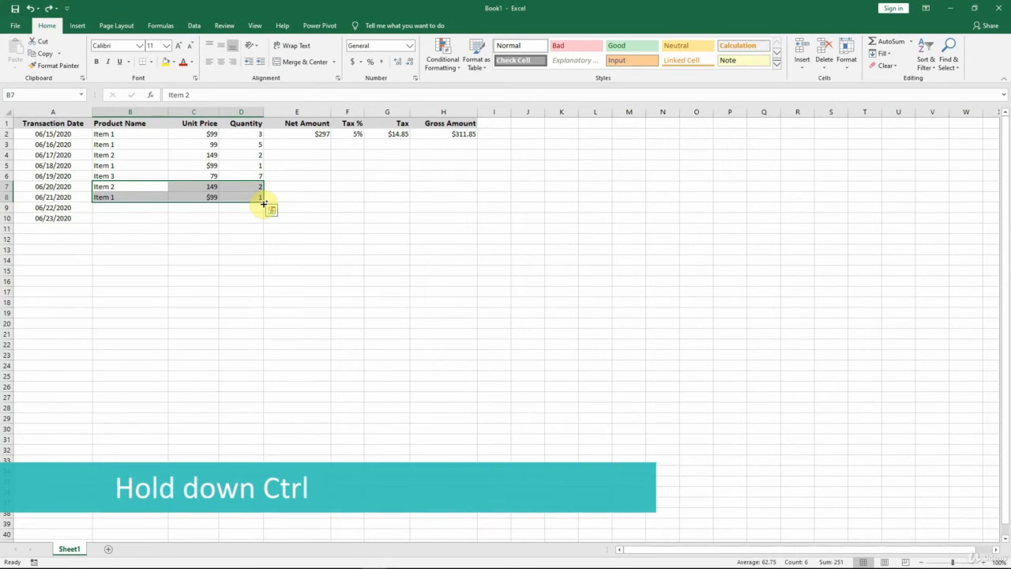
{"action": "left_click_drag", "start_coordinate": [264, 203], "coordinate": [264, 223]}
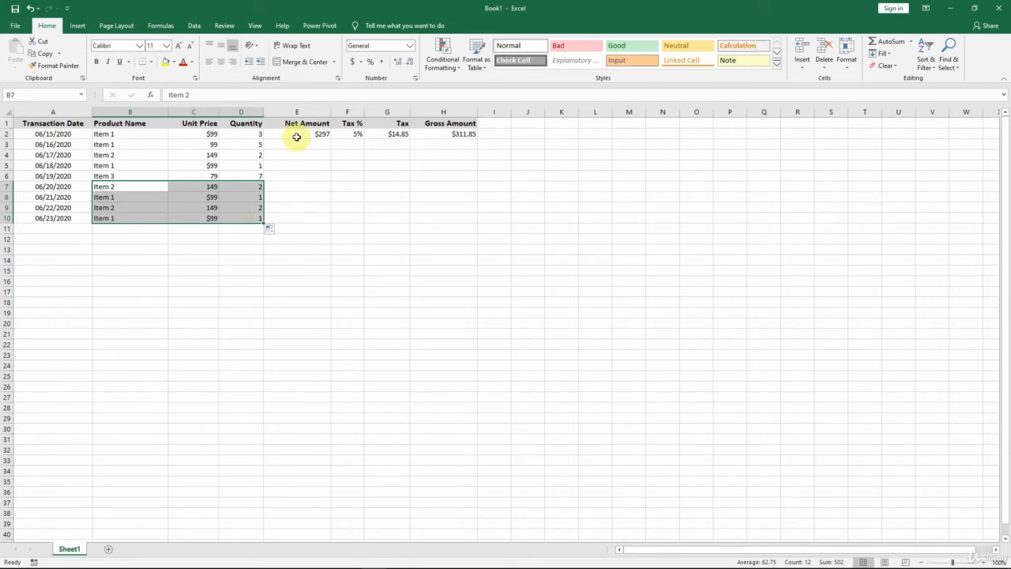
Step: Auto-fill the Net Amount, Tax %, Tax and Gross Amount cells E2:H2 down through row 10
{"action": "left_click_drag", "start_coordinate": [296, 134], "coordinate": [460, 133]}
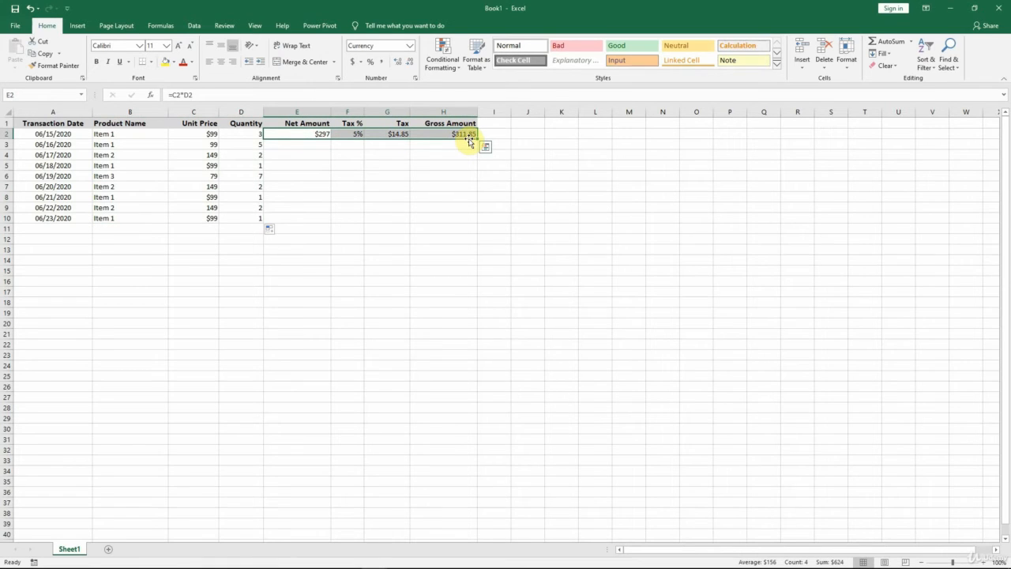
{"action": "left_click_drag", "start_coordinate": [477, 139], "coordinate": [467, 219]}
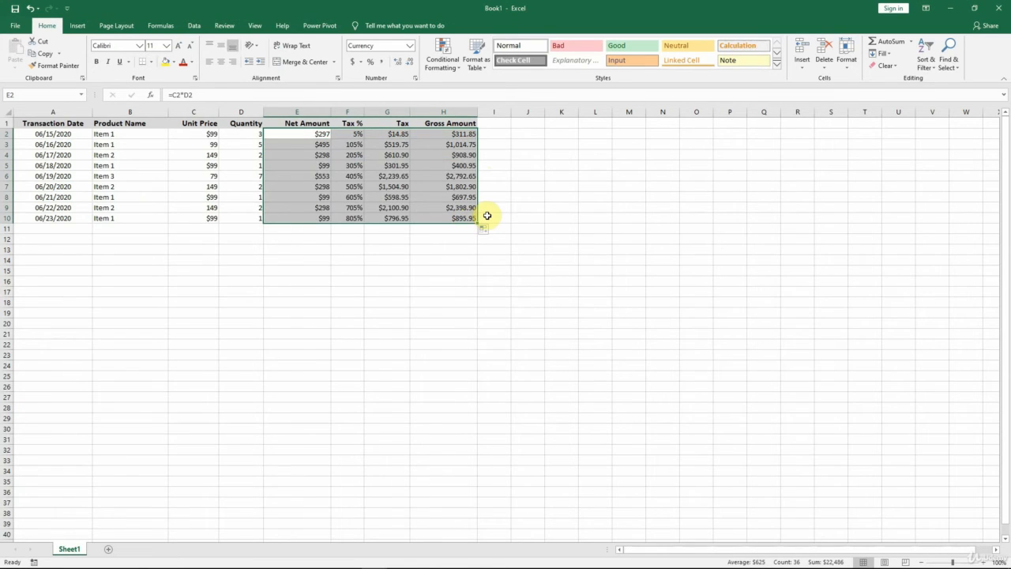
{"action": "key", "text": "ctrl+z"}
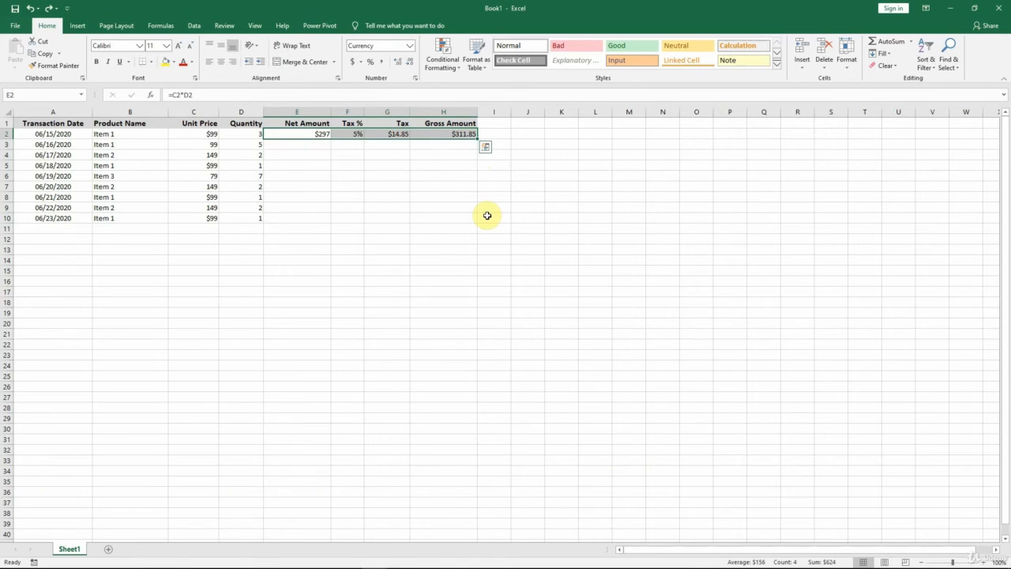
{"action": "double_click", "coordinate": [477, 140]}
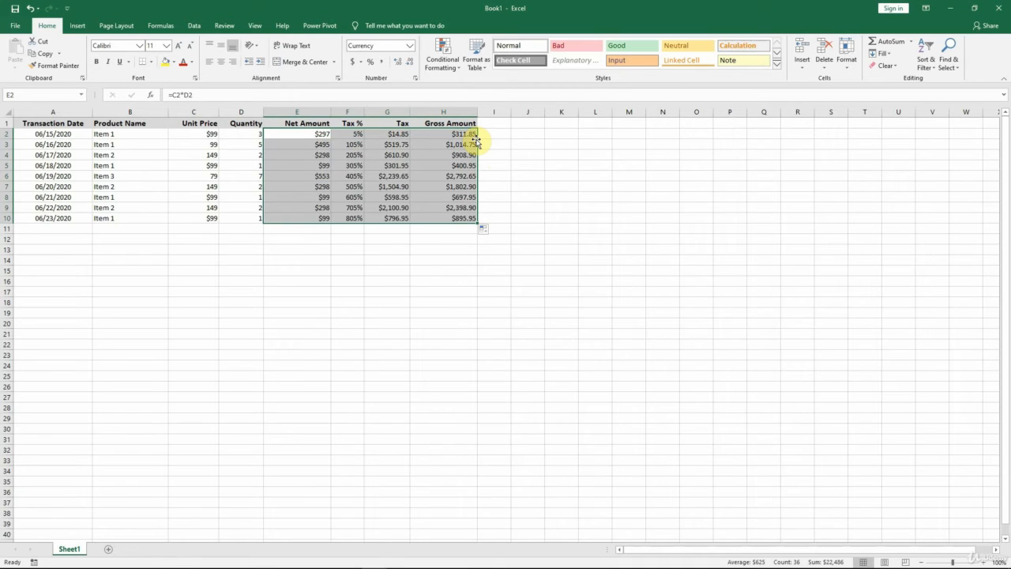
Step: Examine which cells the Gross Amount formula in H7 refers to, leaving it unedited
{"action": "left_click", "coordinate": [464, 184]}
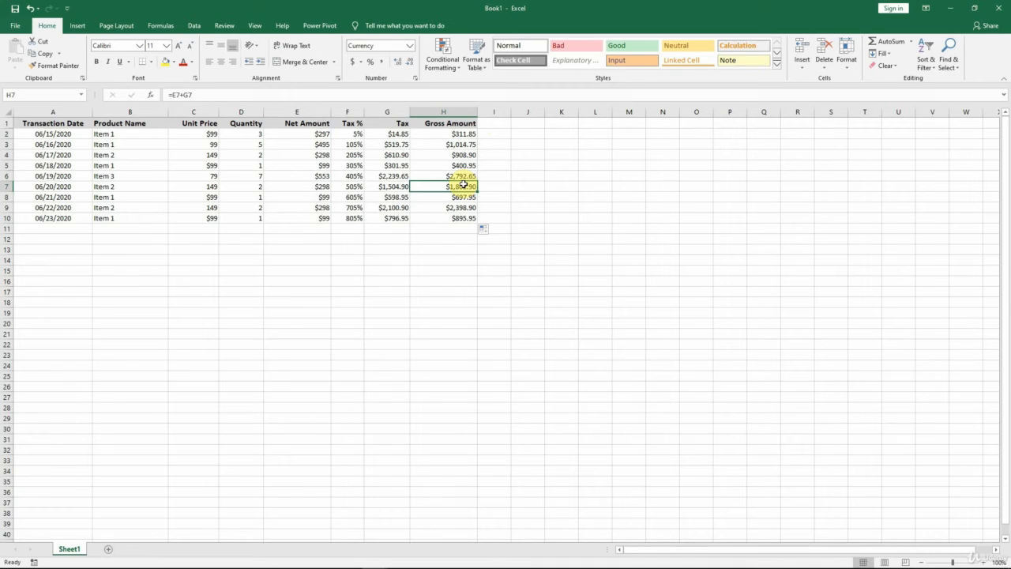
{"action": "double_click", "coordinate": [463, 184]}
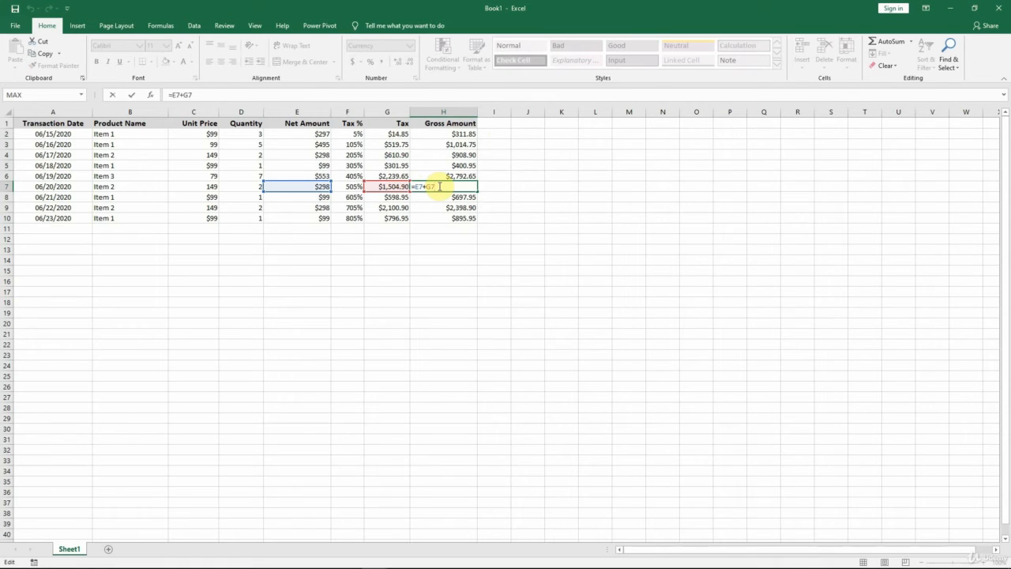
{"action": "key", "text": "Escape"}
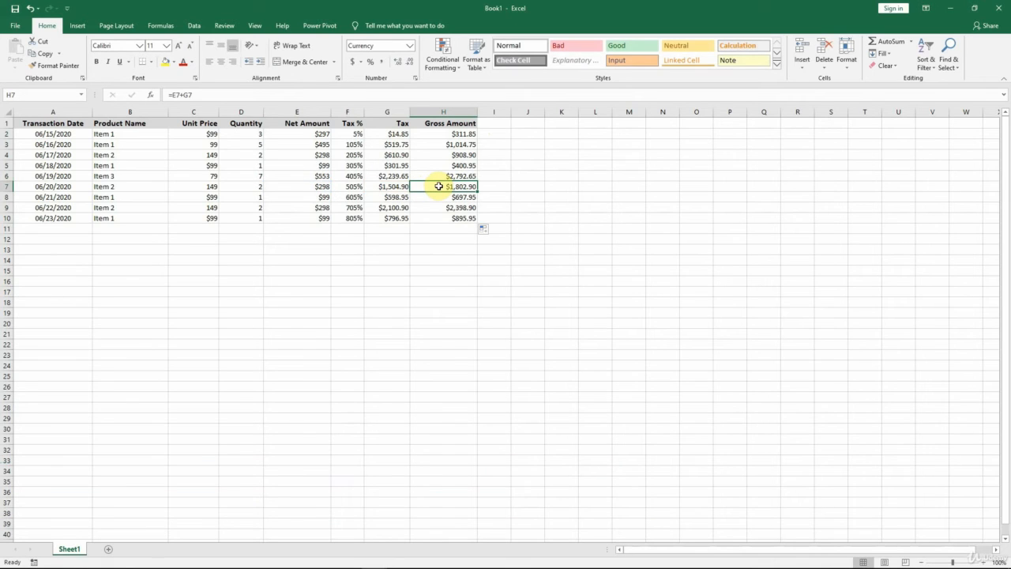
Step: Set the Tax % values in F3:F10 to 5%, 7%, 5%, 12%, 7%, 5%, 7% and 5%
{"action": "left_click_drag", "start_coordinate": [351, 145], "coordinate": [351, 220]}
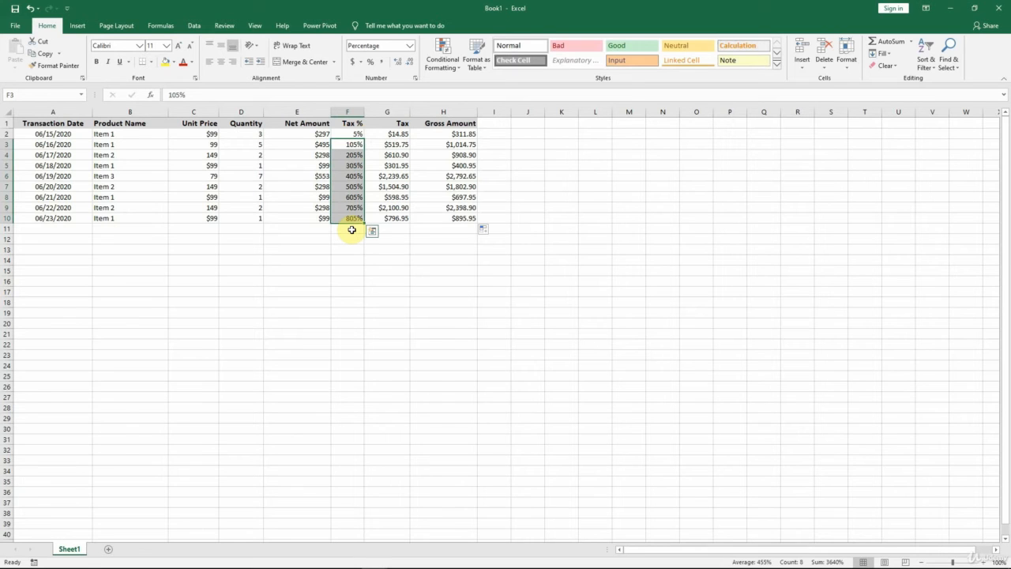
{"action": "type", "text": "5"}
{"action": "key", "text": "Return"}
{"action": "type", "text": "7"}
{"action": "key", "text": "Return"}
{"action": "type", "text": "5"}
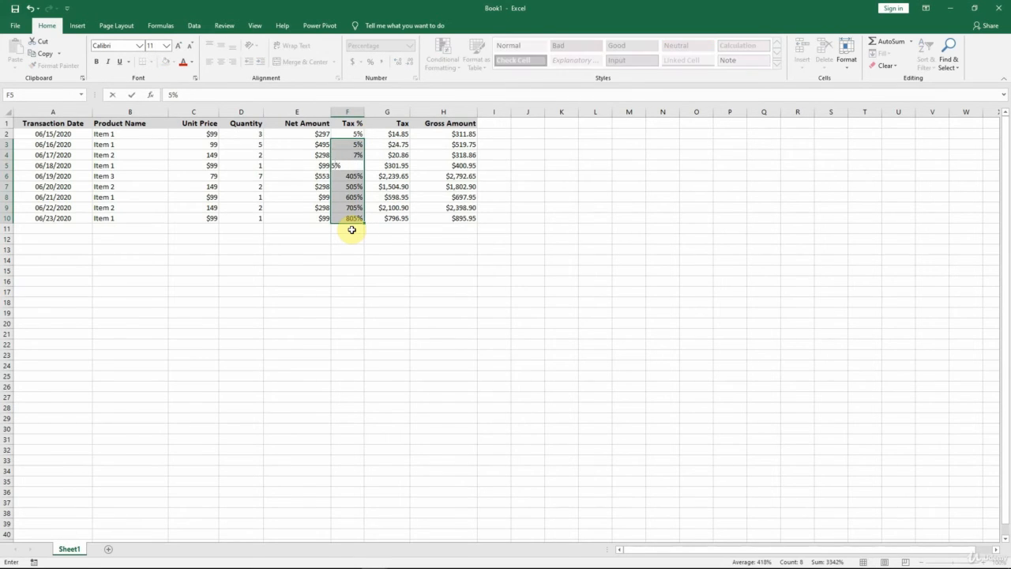
{"action": "key", "text": "Return"}
{"action": "type", "text": "12"}
{"action": "key", "text": "Return"}
{"action": "type", "text": "7"}
{"action": "key", "text": "Return"}
{"action": "type", "text": "5"}
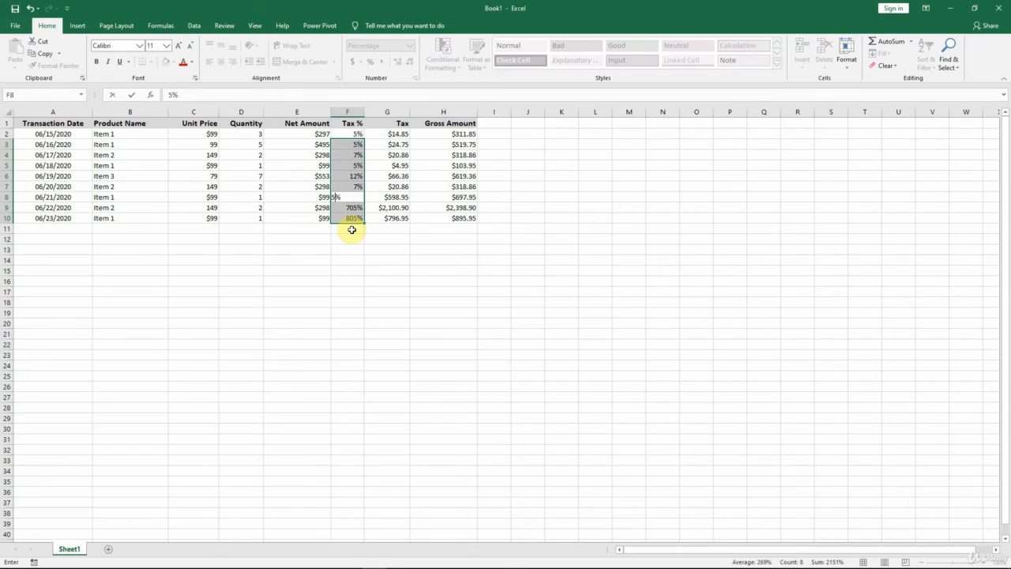
{"action": "key", "text": "Return"}
{"action": "type", "text": "7"}
{"action": "key", "text": "Return"}
{"action": "type", "text": "5"}
{"action": "key", "text": "Return"}
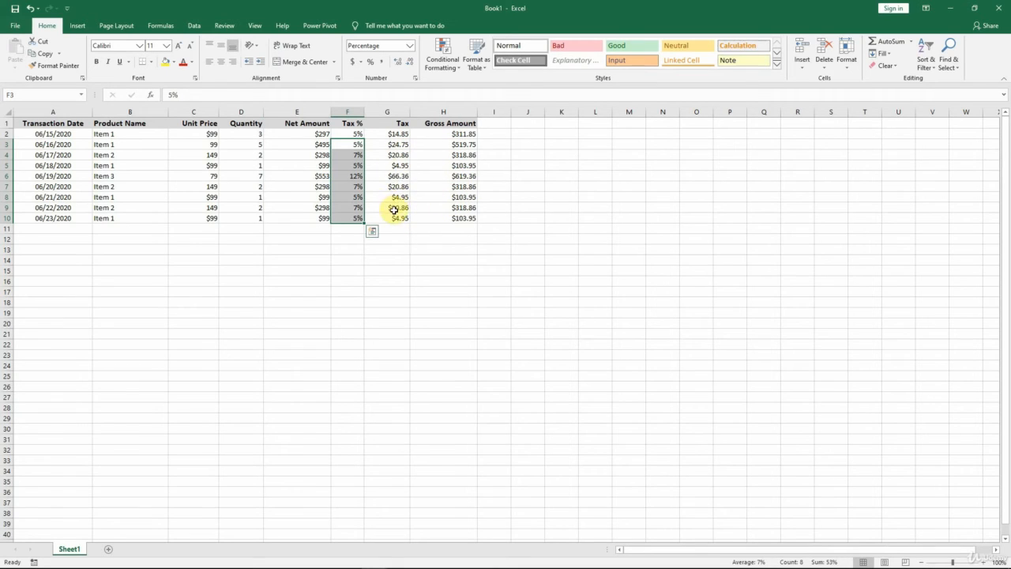
Step: Format the entire Unit Price column as Currency with no decimal places
{"action": "left_click_drag", "start_coordinate": [207, 144], "coordinate": [205, 217]}
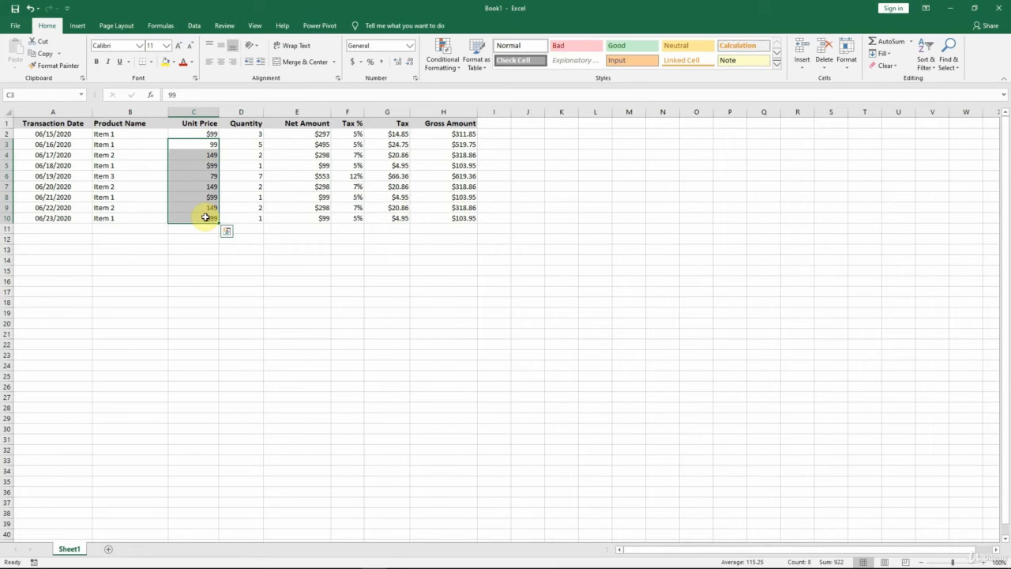
{"action": "left_click", "coordinate": [203, 111]}
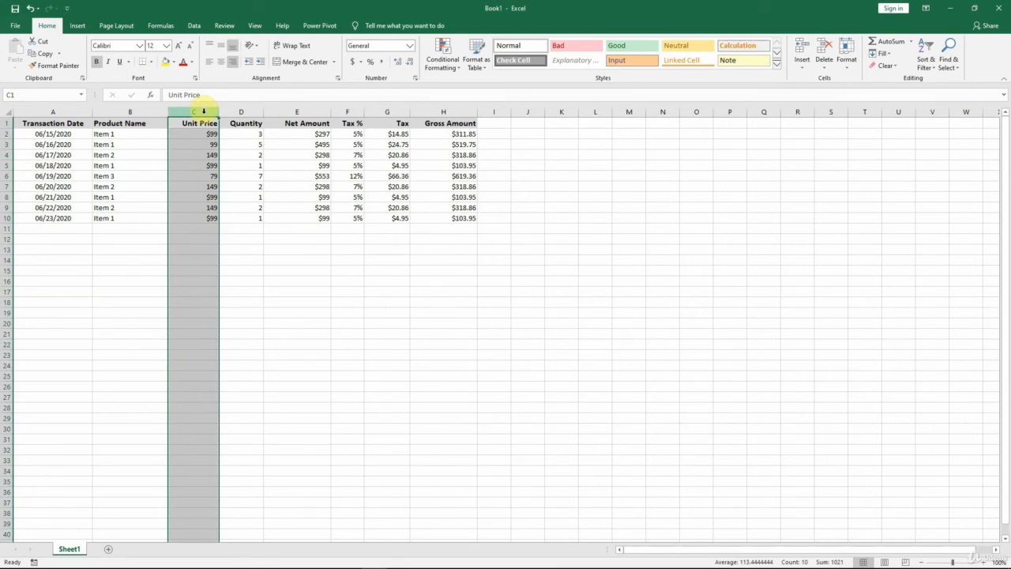
{"action": "left_click", "coordinate": [409, 45]}
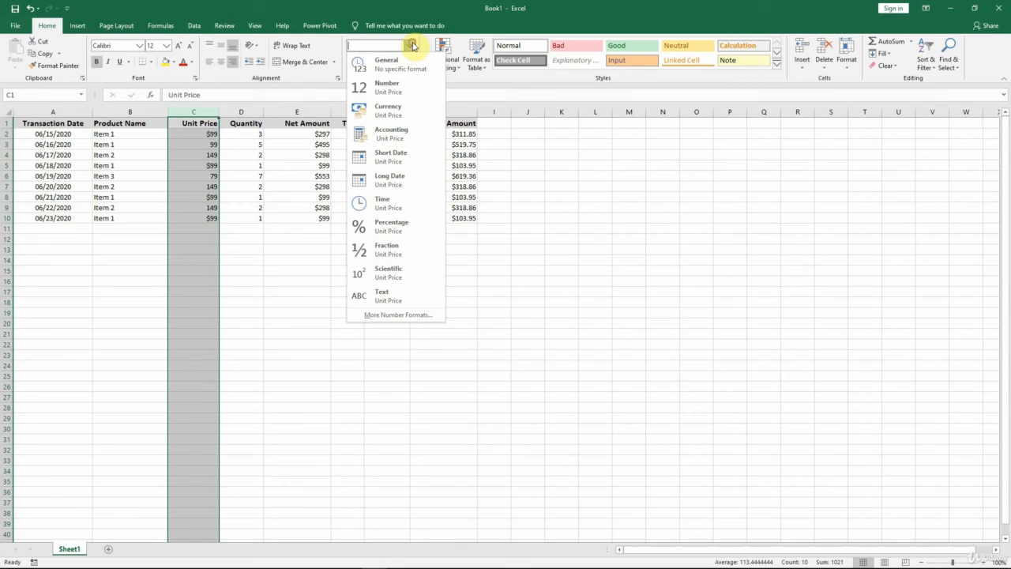
{"action": "left_click", "coordinate": [413, 112]}
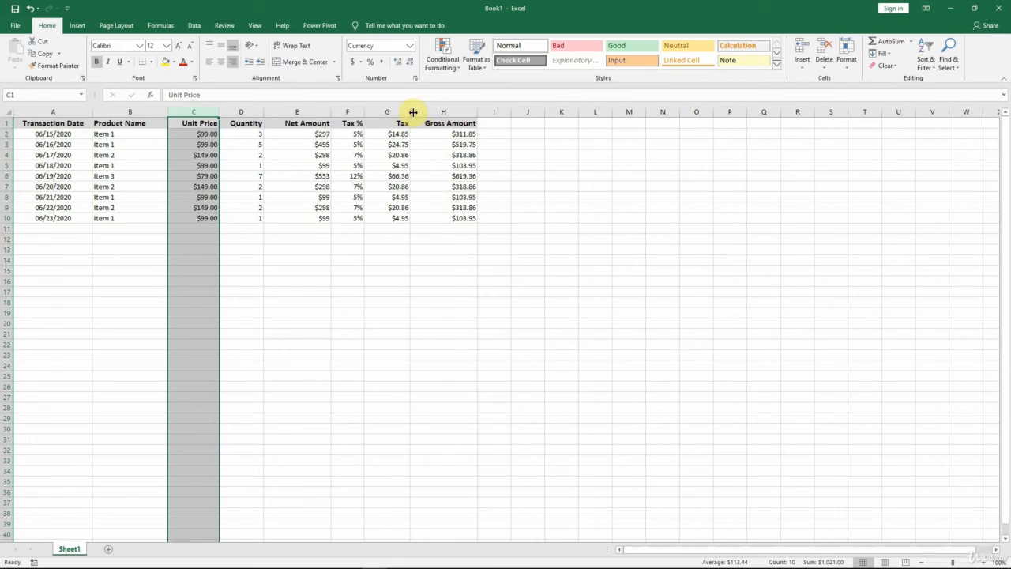
{"action": "left_click", "coordinate": [409, 63]}
{"action": "left_click", "coordinate": [410, 63]}
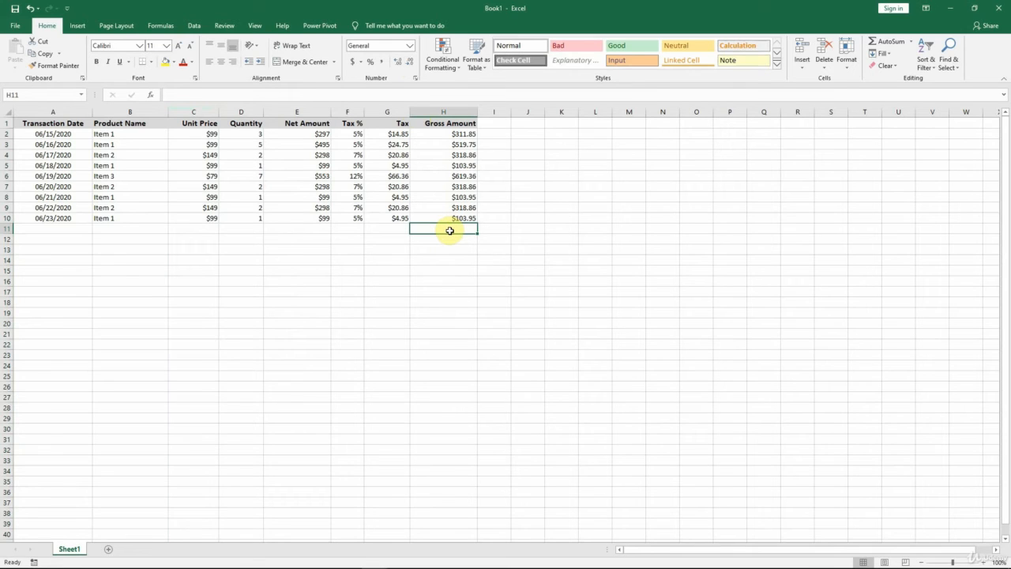
Step: Total the Gross Amount values H2:H10 in H11 with AutoSum and compare the total with the sum of the selected cells
{"action": "left_click", "coordinate": [895, 47]}
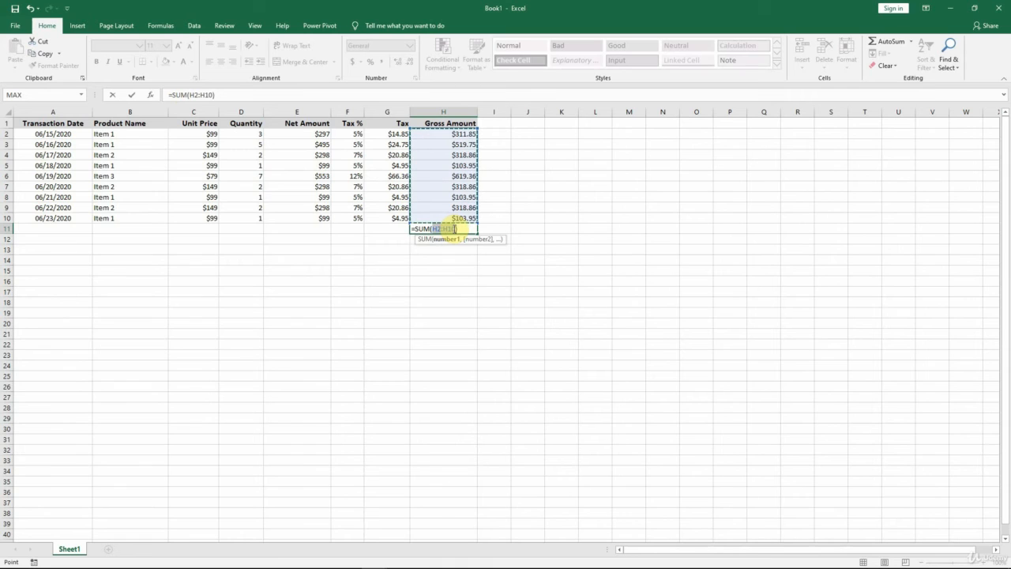
{"action": "left_click_drag", "start_coordinate": [205, 133], "coordinate": [301, 216]}
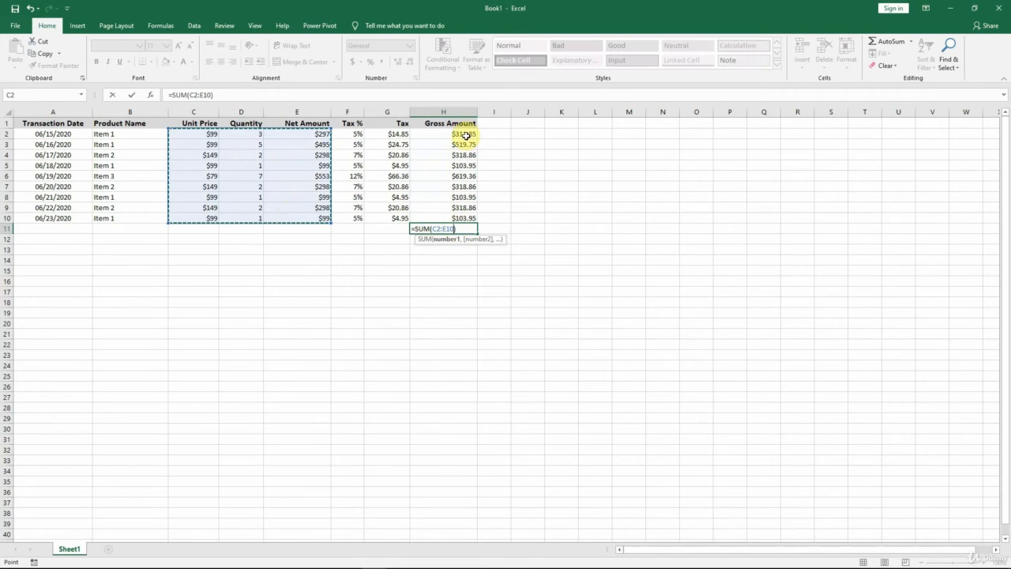
{"action": "left_click_drag", "start_coordinate": [463, 131], "coordinate": [467, 212]}
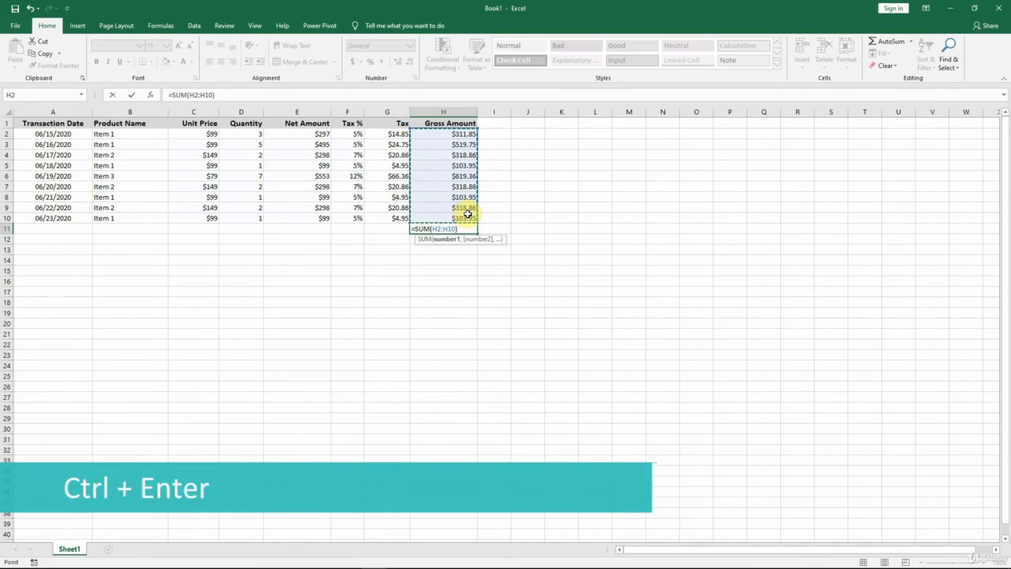
{"action": "key", "text": "ctrl+Return"}
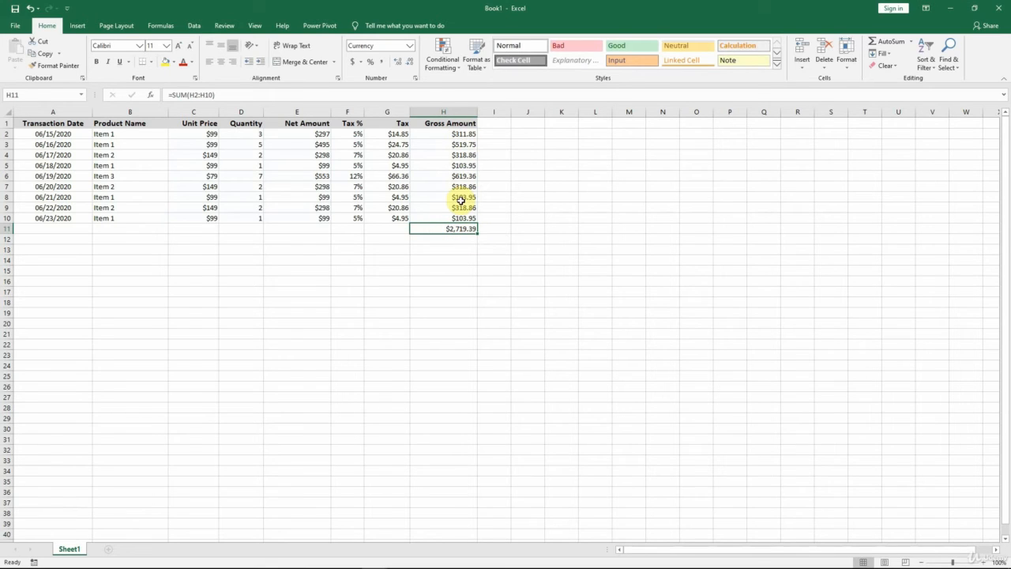
{"action": "left_click_drag", "start_coordinate": [465, 135], "coordinate": [469, 214]}
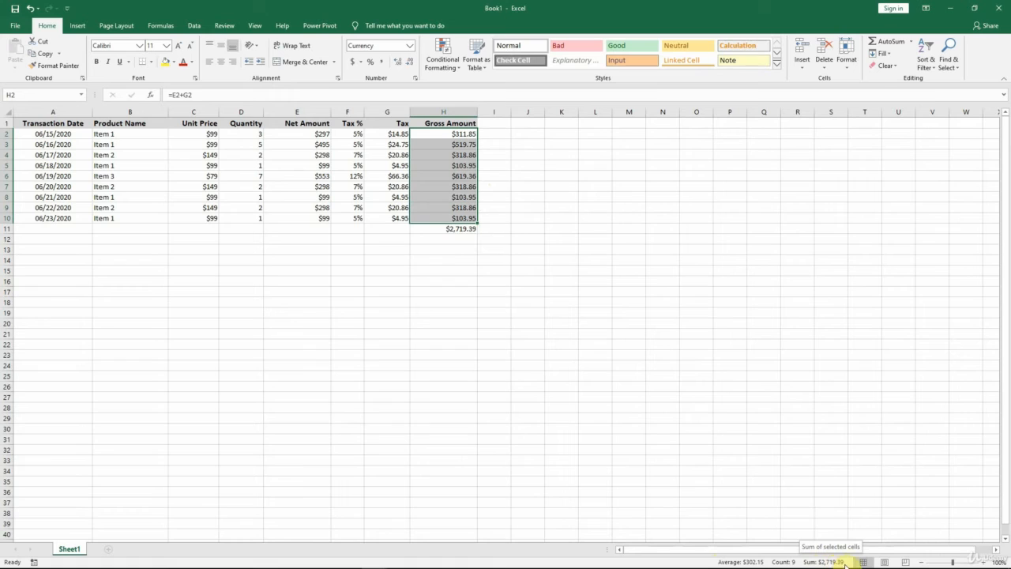
Step: Make the Gross Amount total in H11 bold and give the cell a gold fill
{"action": "left_click", "coordinate": [452, 231]}
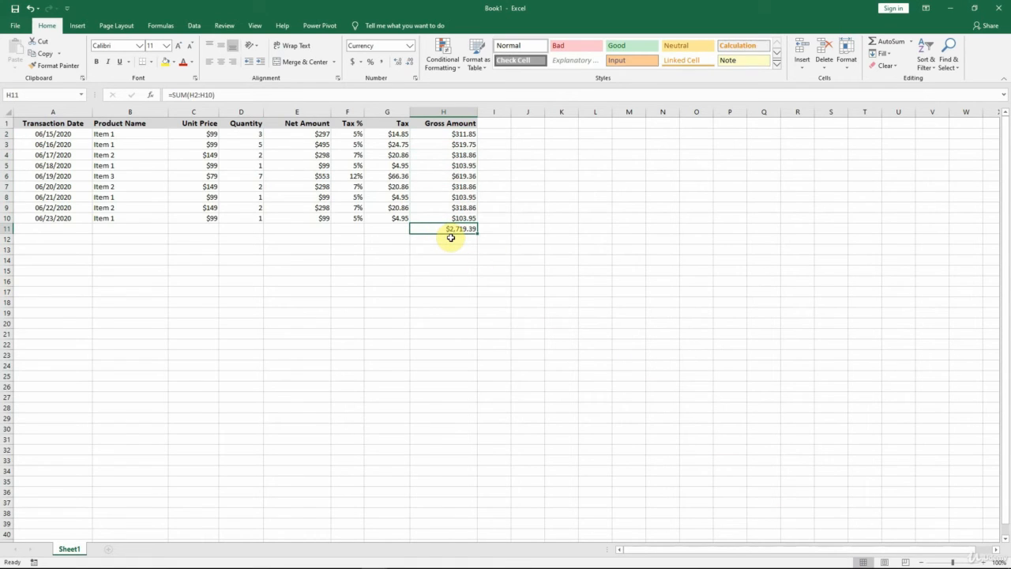
{"action": "left_click", "coordinate": [94, 62]}
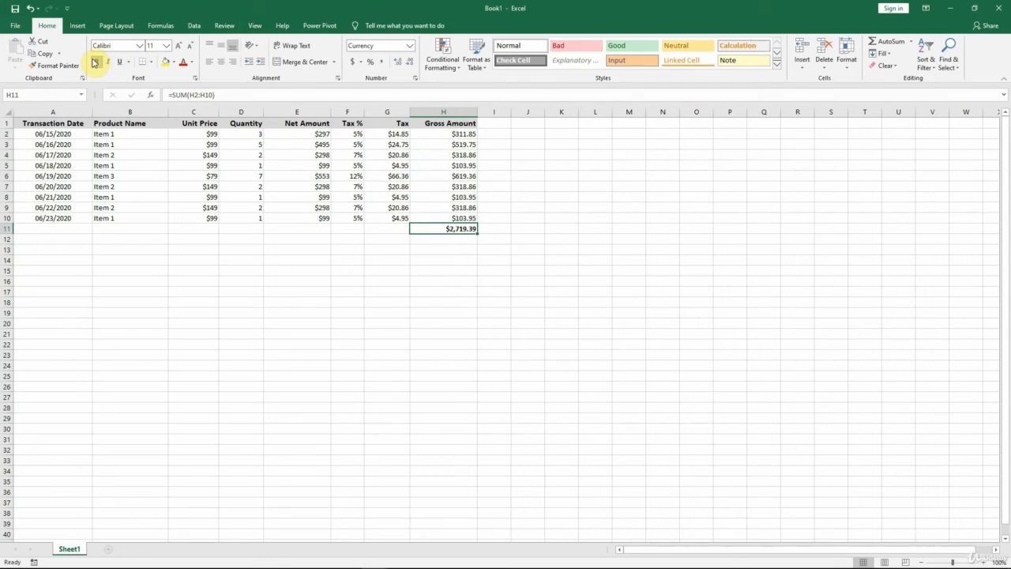
{"action": "left_click", "coordinate": [174, 63]}
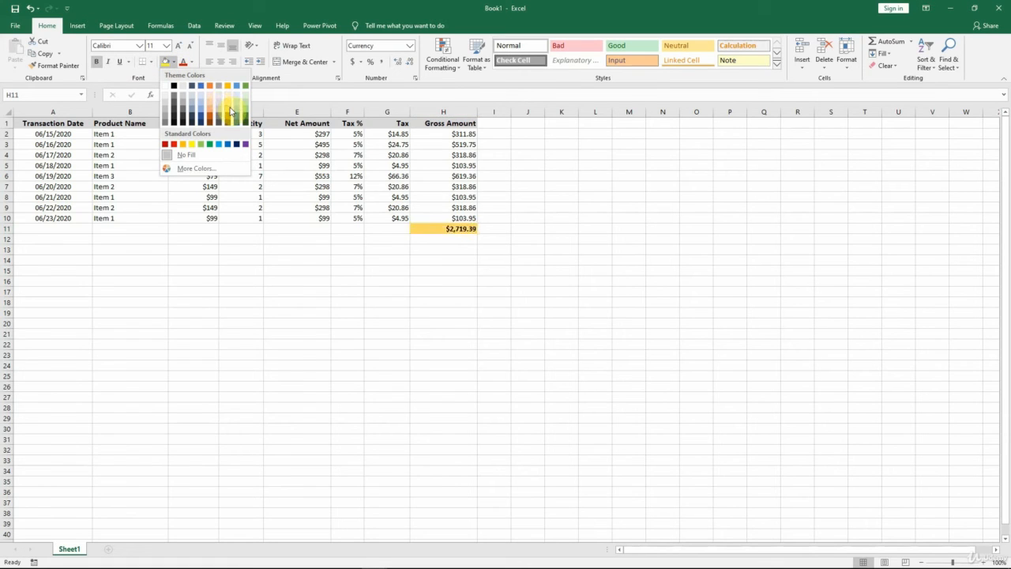
{"action": "left_click", "coordinate": [229, 110]}
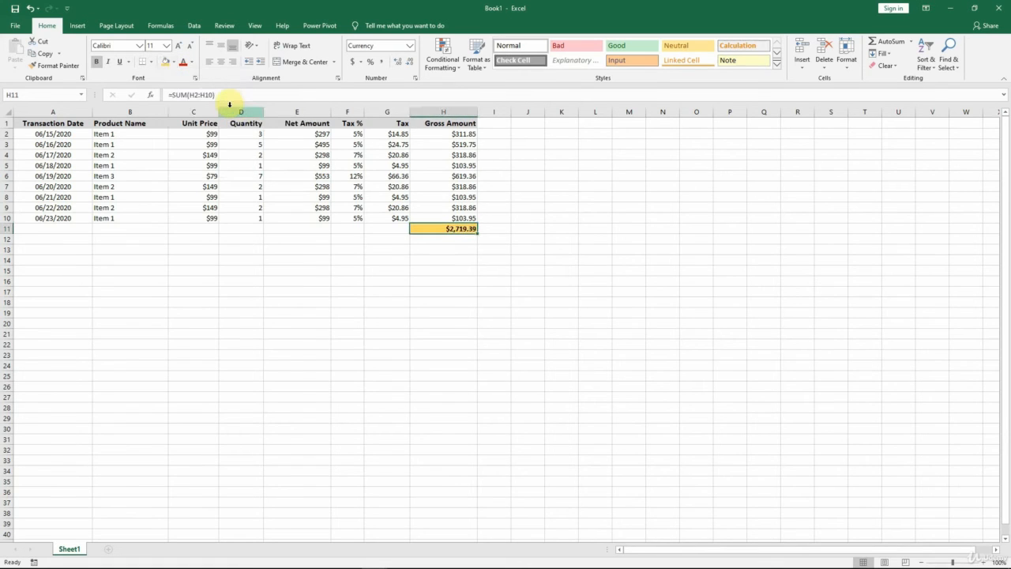
Step: Start inserting a function in C11 below the Unit Price values and search the functions for "max"
{"action": "left_click", "coordinate": [210, 225]}
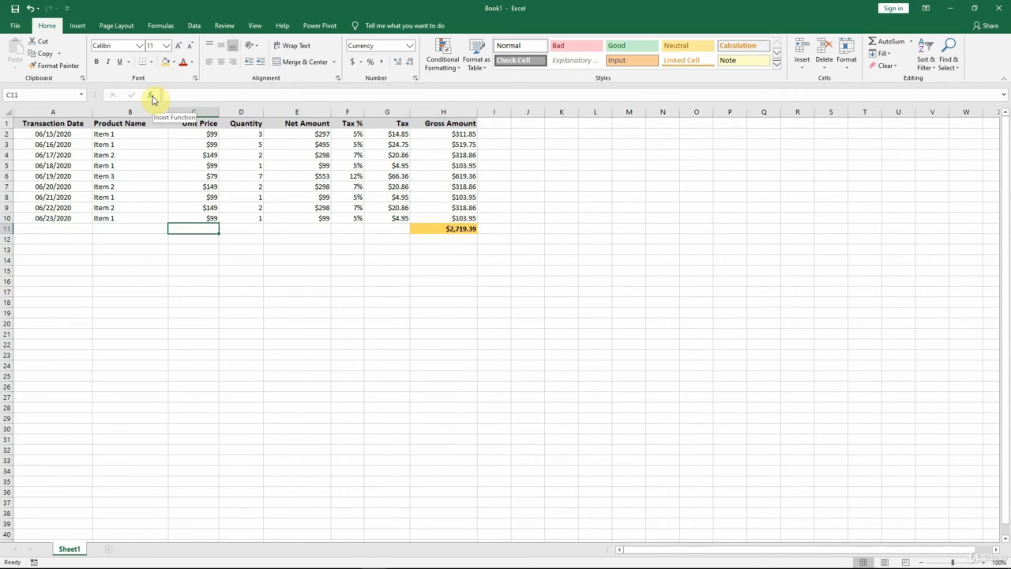
{"action": "left_click", "coordinate": [153, 98]}
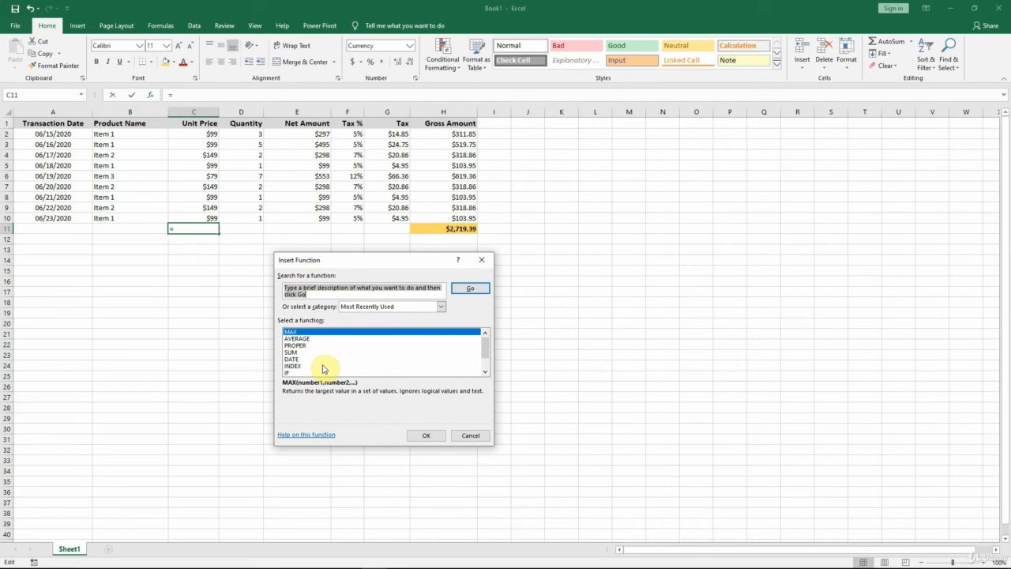
{"action": "left_click", "coordinate": [440, 307]}
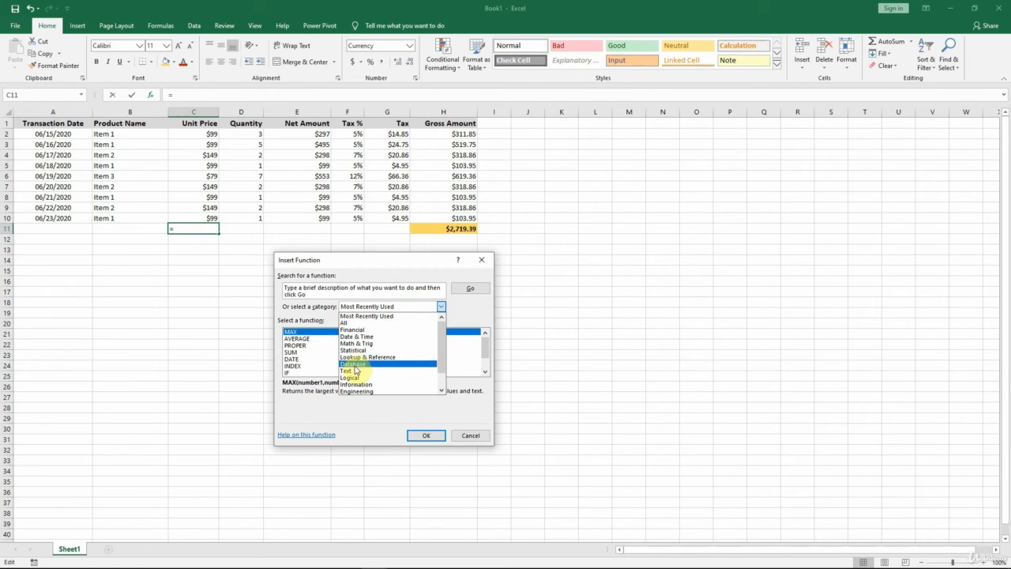
{"action": "left_click", "coordinate": [315, 290]}
{"action": "left_click", "coordinate": [313, 292]}
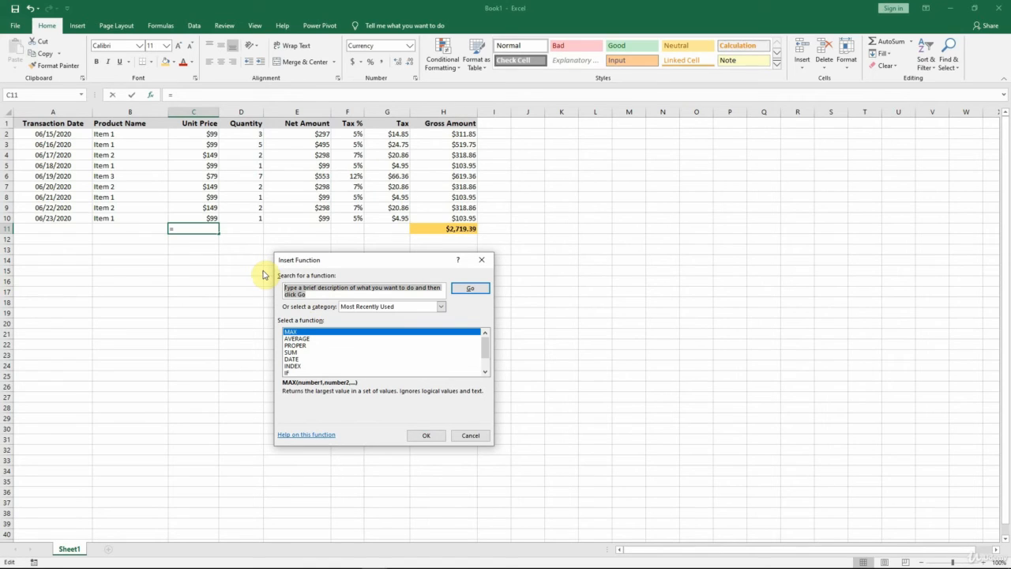
{"action": "type", "text": "max"}
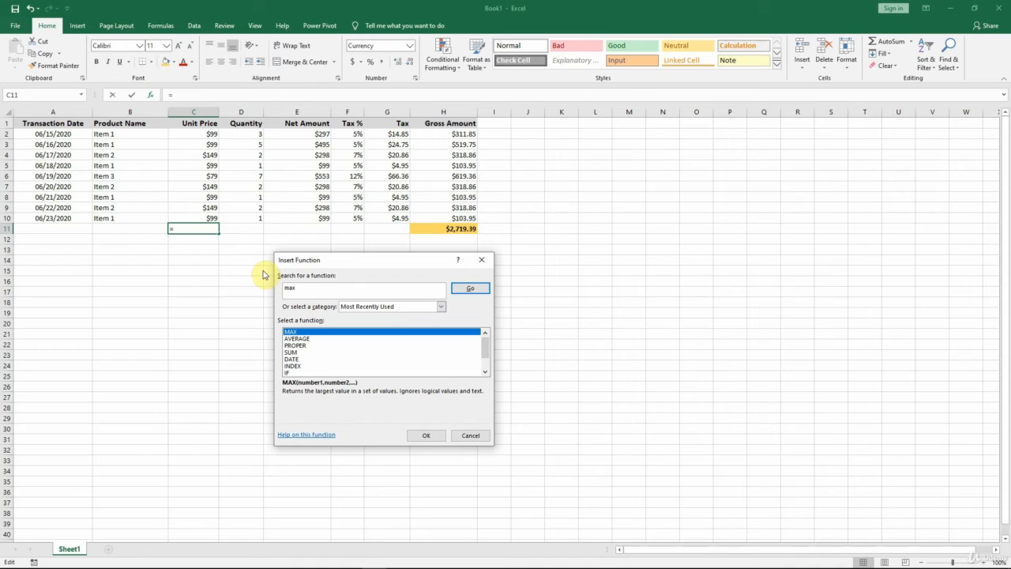
{"action": "left_click", "coordinate": [469, 291]}
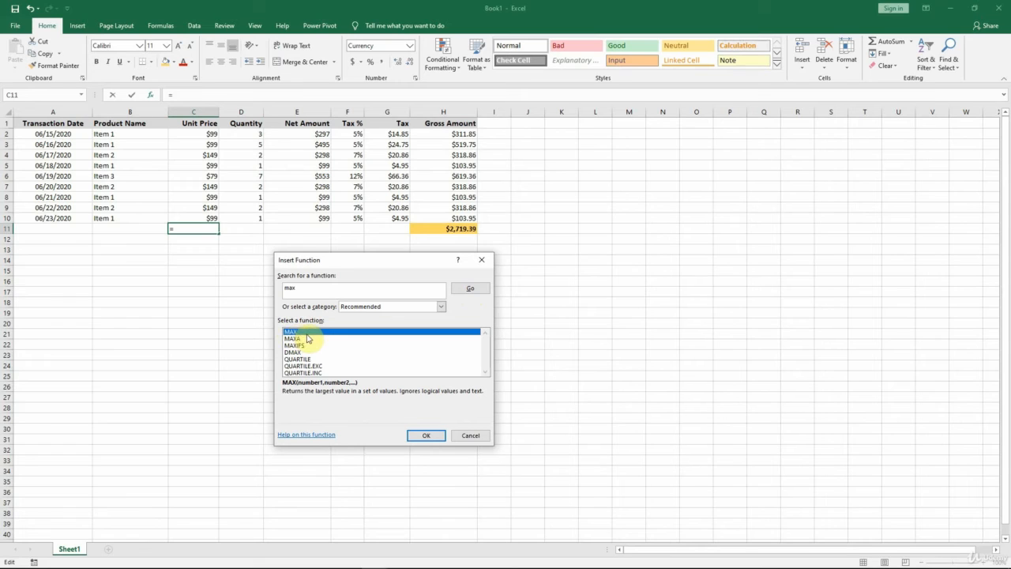
Step: Insert the MAX function in C11 with the Unit Price range C2:C10 as its argument
{"action": "left_click", "coordinate": [437, 435]}
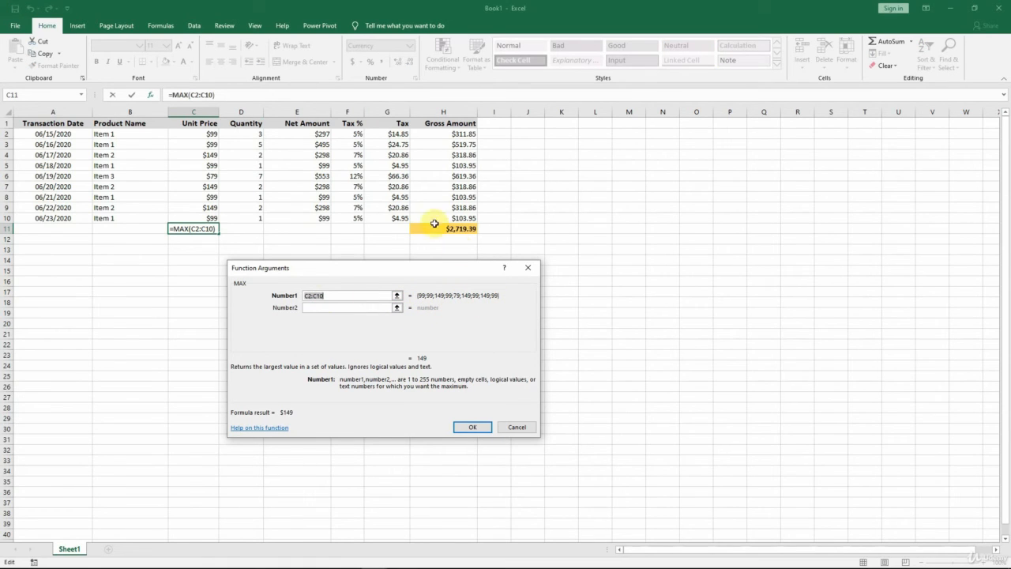
{"action": "left_click_drag", "start_coordinate": [316, 134], "coordinate": [300, 217]}
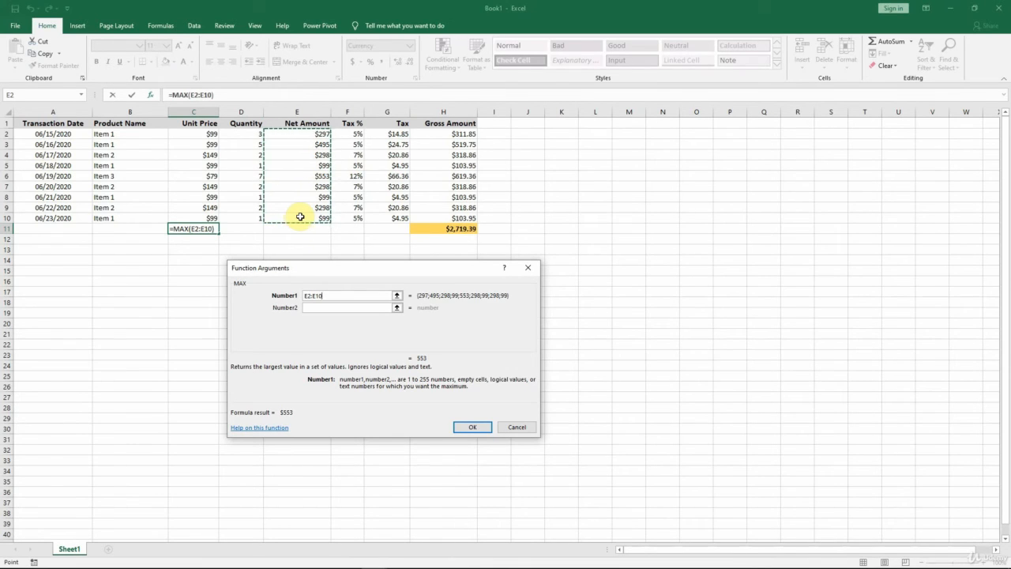
{"action": "left_click_drag", "start_coordinate": [194, 133], "coordinate": [193, 214]}
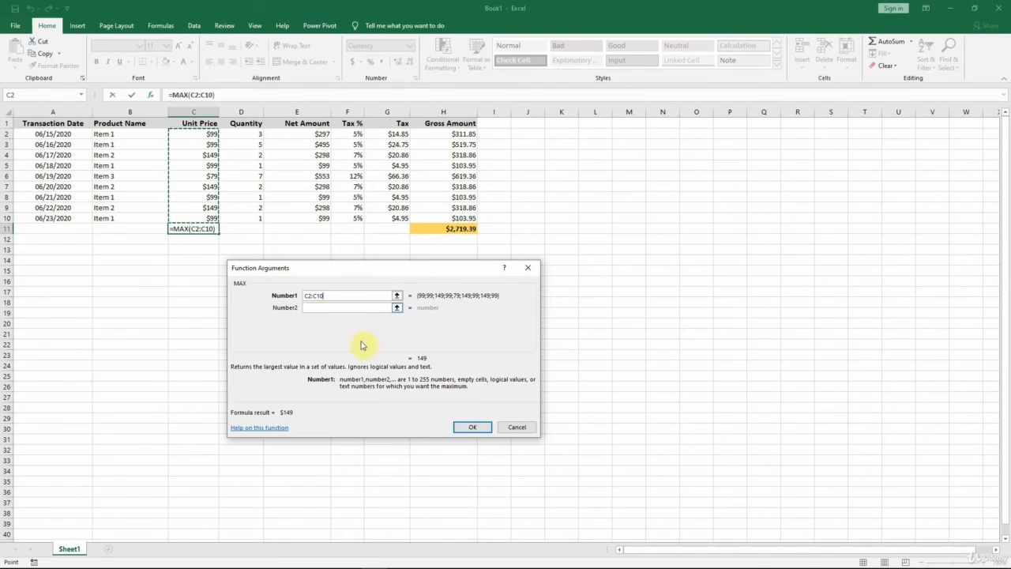
{"action": "left_click", "coordinate": [480, 426]}
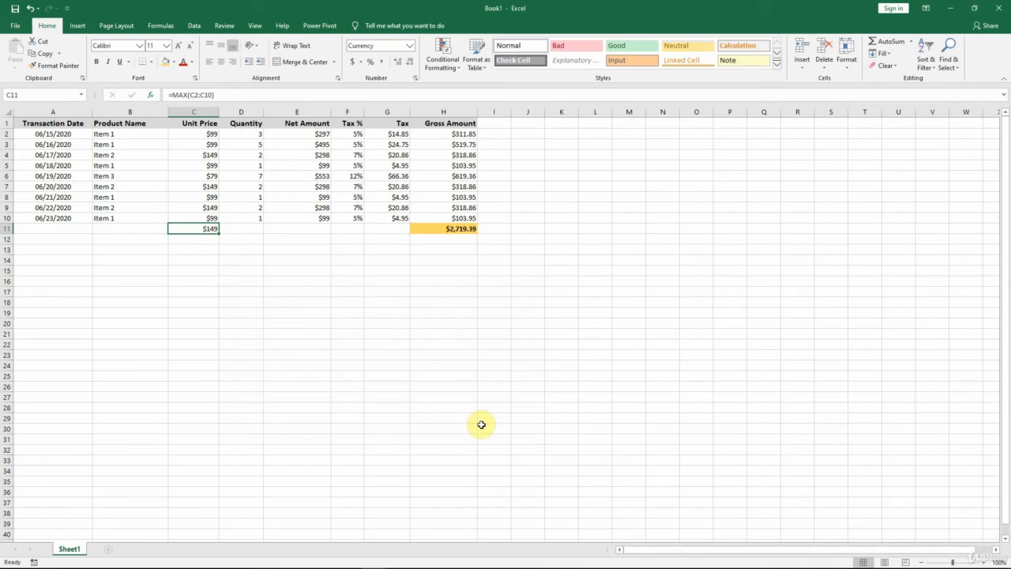
Step: Insert a blank column before Product Name and enter the header "Product Group" in B1
{"action": "left_click", "coordinate": [124, 111]}
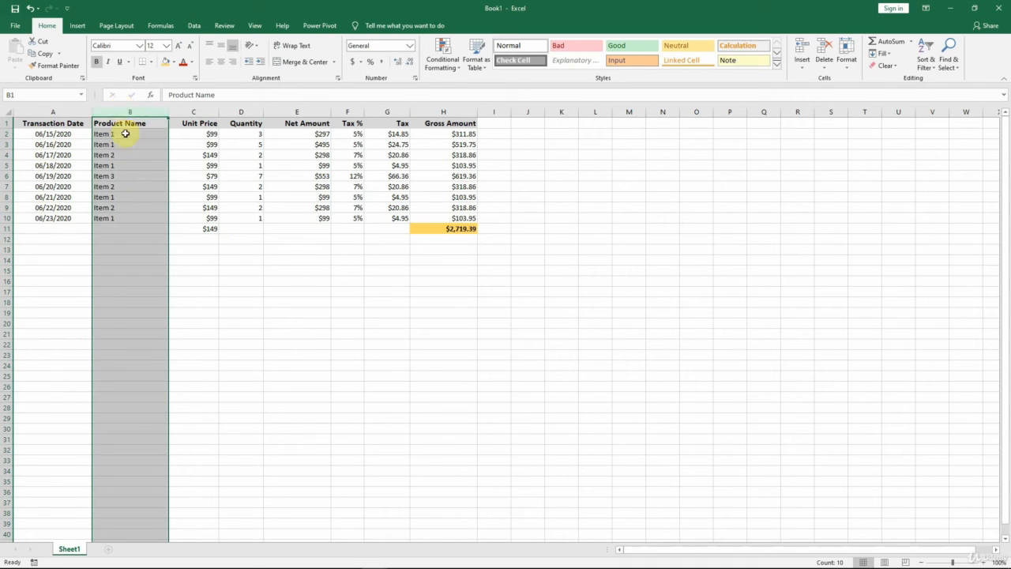
{"action": "right_click", "coordinate": [132, 274]}
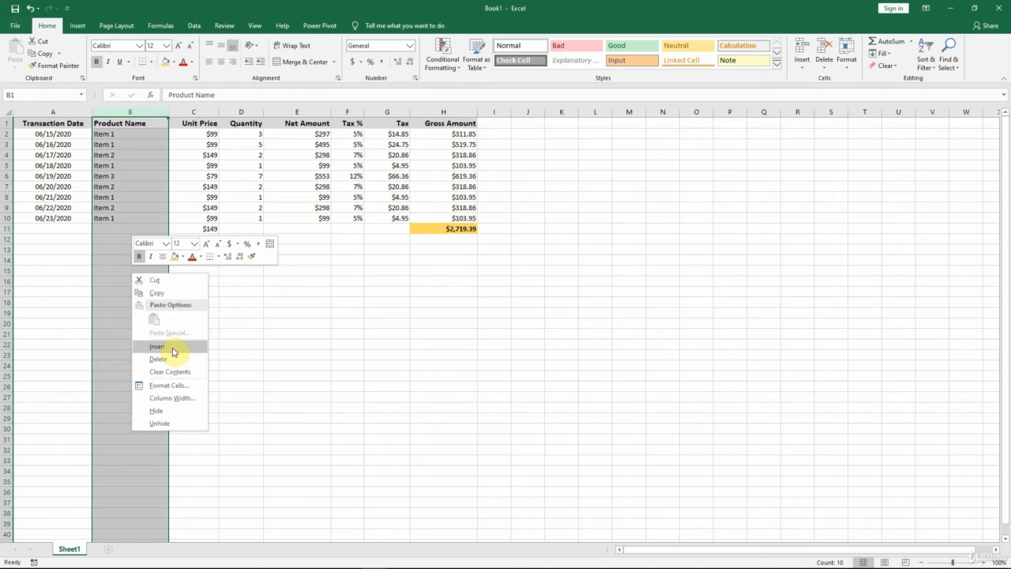
{"action": "key", "text": "Escape"}
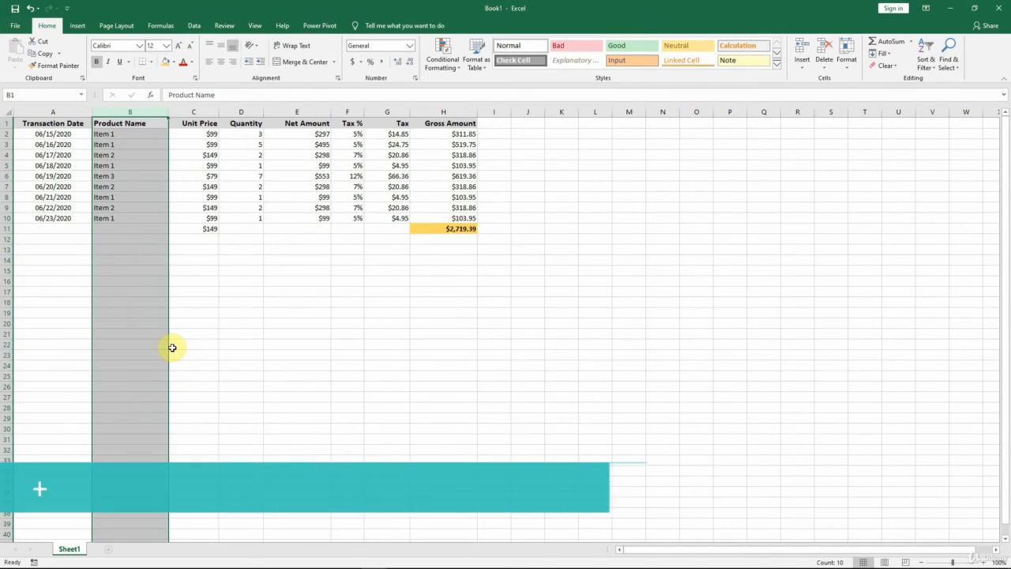
{"action": "key", "text": "ctrl+plus"}
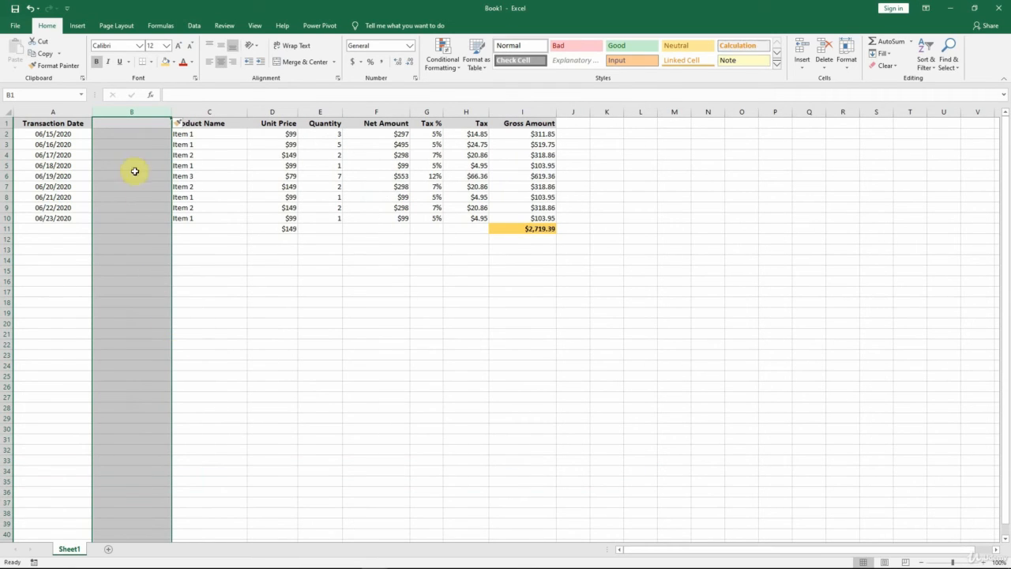
{"action": "left_click", "coordinate": [121, 124]}
{"action": "type", "text": "Product Group"}
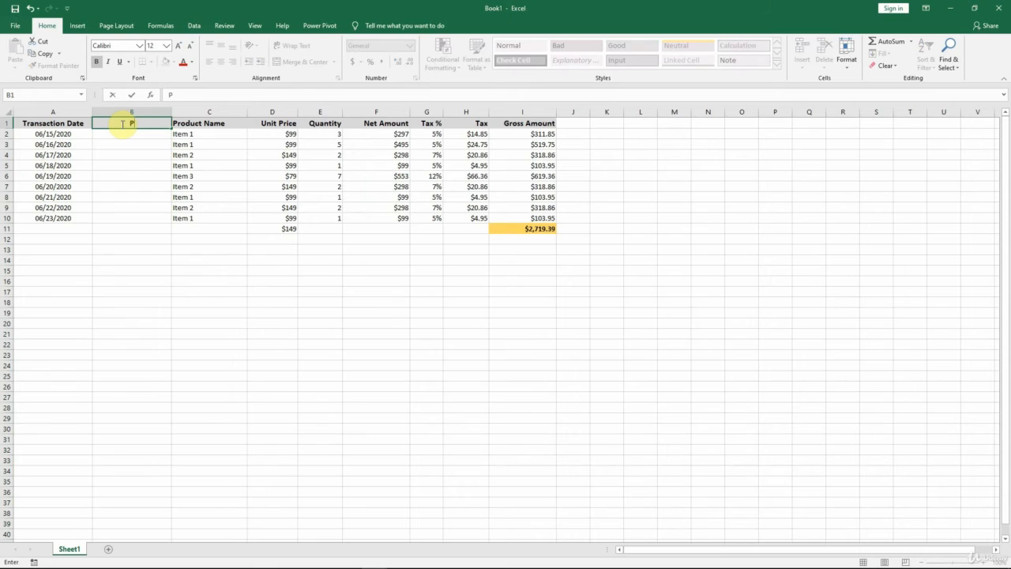
{"action": "key", "text": "Return"}
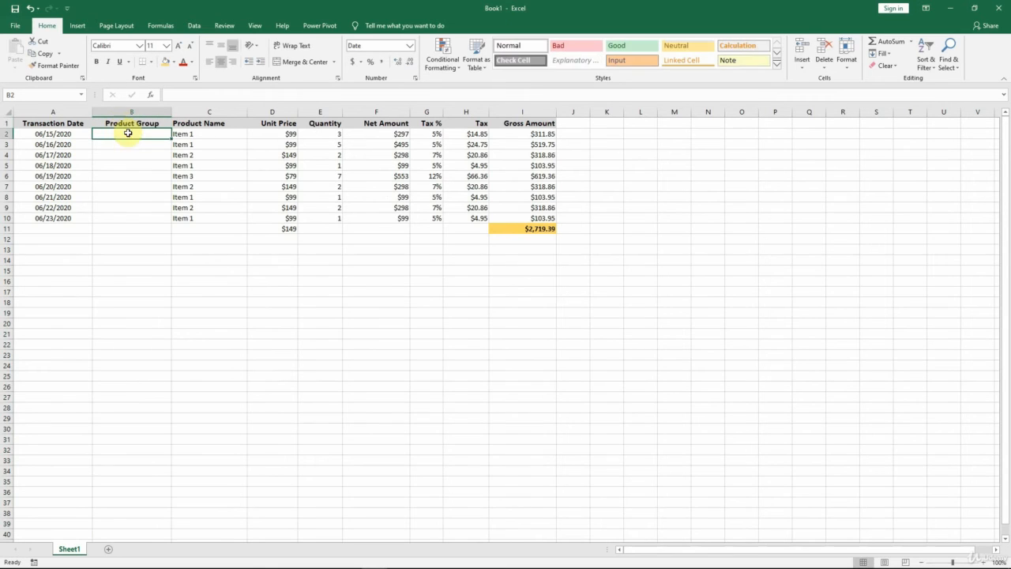
Step: Enter "Group 1" in Product Group cells B2:B5 and "Group 2" in B6
{"action": "type", "text": "Group 1"}
{"action": "key", "text": "Return"}
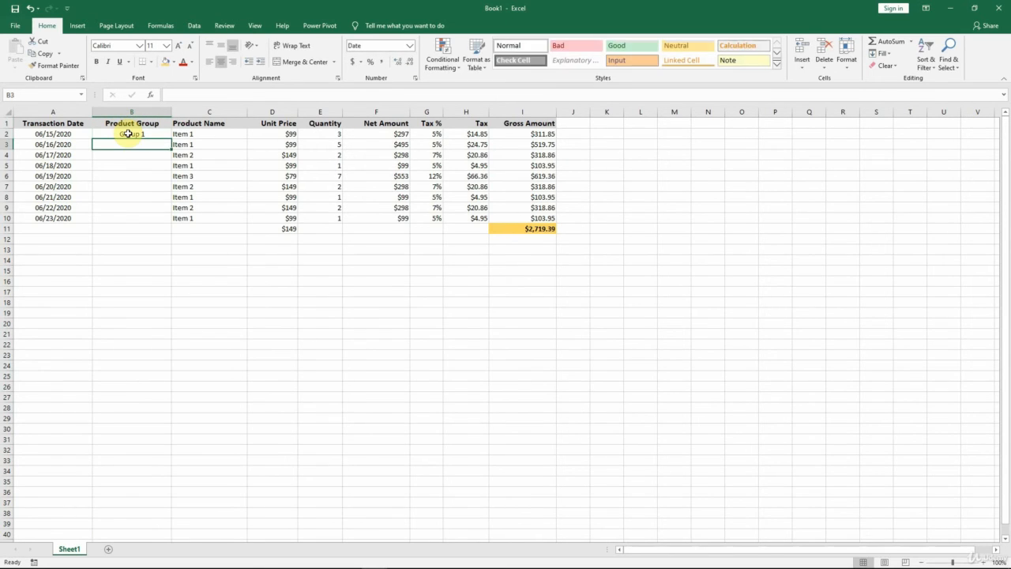
{"action": "type", "text": "Group 1"}
{"action": "key", "text": "Return"}
{"action": "type", "text": "Group 1"}
{"action": "key", "text": "Return"}
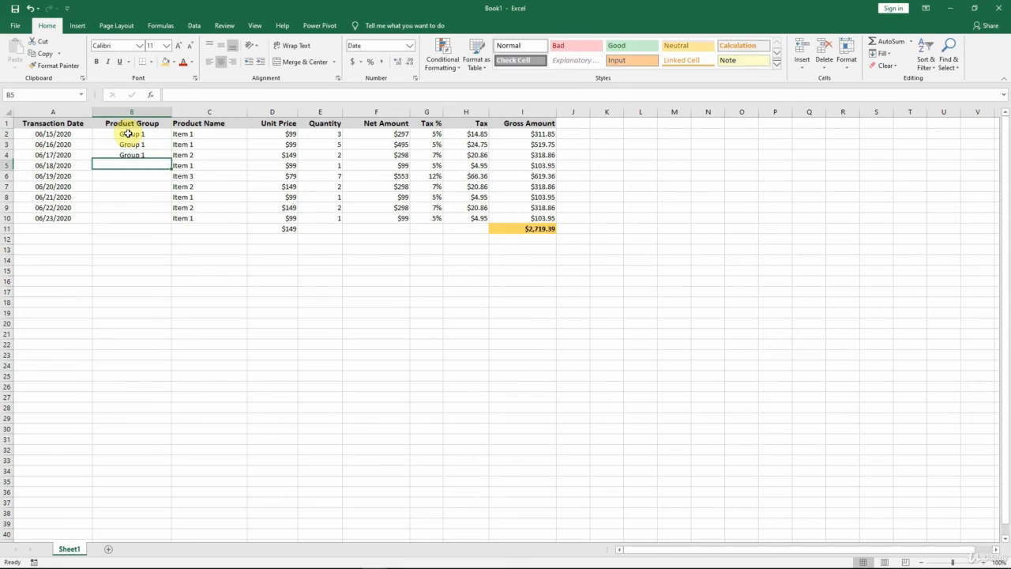
{"action": "type", "text": "Group 1"}
{"action": "key", "text": "Return"}
{"action": "type", "text": "2"}
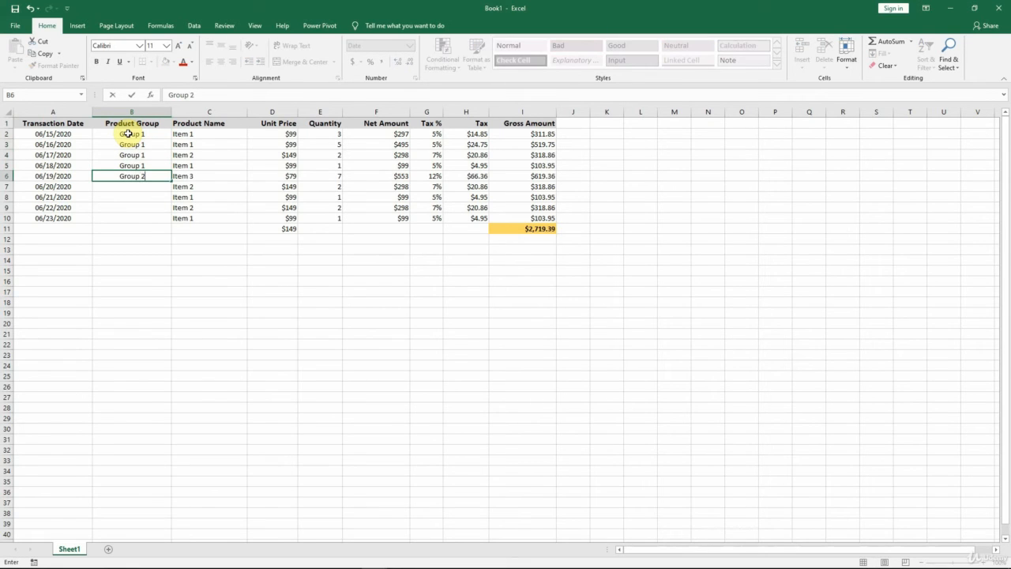
{"action": "key", "text": "Return"}
Step: Enter "Group 1" in B7 and fill it down through B10
{"action": "type", "text": "G"}
{"action": "key", "text": "alt+Down"}
{"action": "key", "text": "Return"}
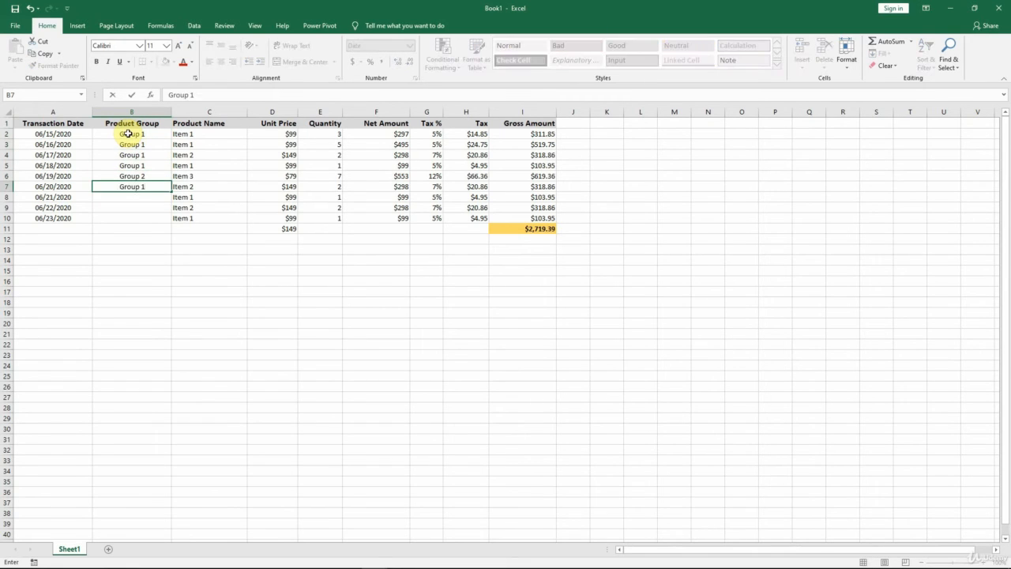
{"action": "left_click_drag", "start_coordinate": [172, 192], "coordinate": [169, 218]}
{"action": "left_click", "coordinate": [132, 230]}
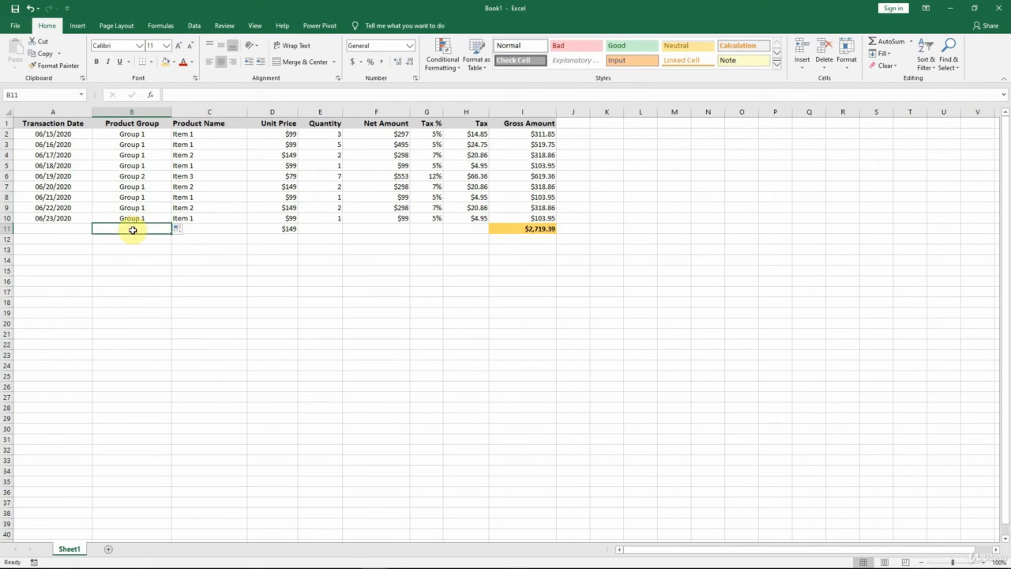
Step: Insert three blank rows above the 06/18/2020 record and undo the insertion
{"action": "left_click", "coordinate": [7, 165]}
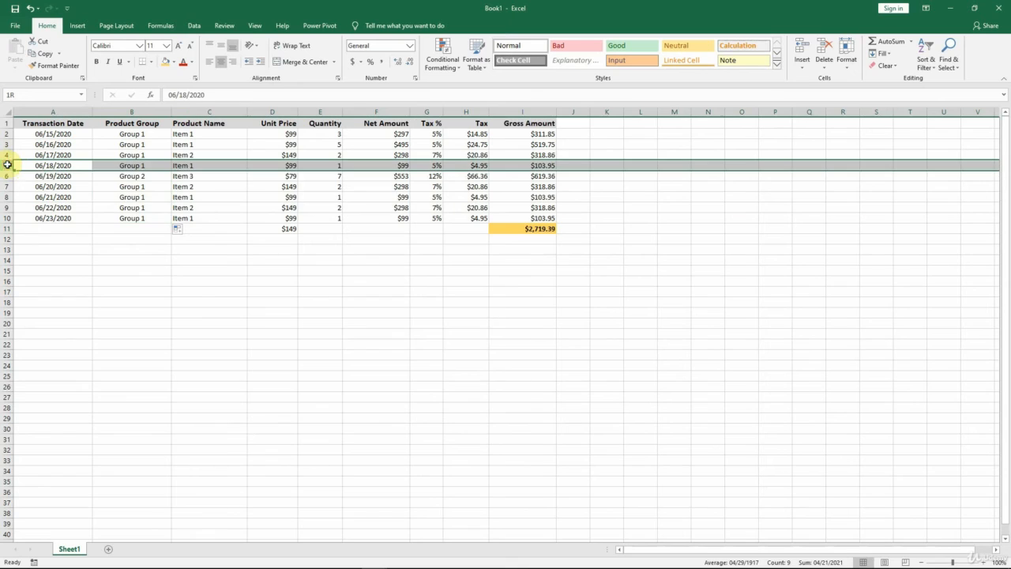
{"action": "mouse_move", "coordinate": [7, 165]}
{"action": "left_mouse_down"}
{"action": "mouse_move", "coordinate": [8, 197]}
{"action": "mouse_move", "coordinate": [8, 184]}
{"action": "left_mouse_up"}
{"action": "right_click", "coordinate": [23, 176]}
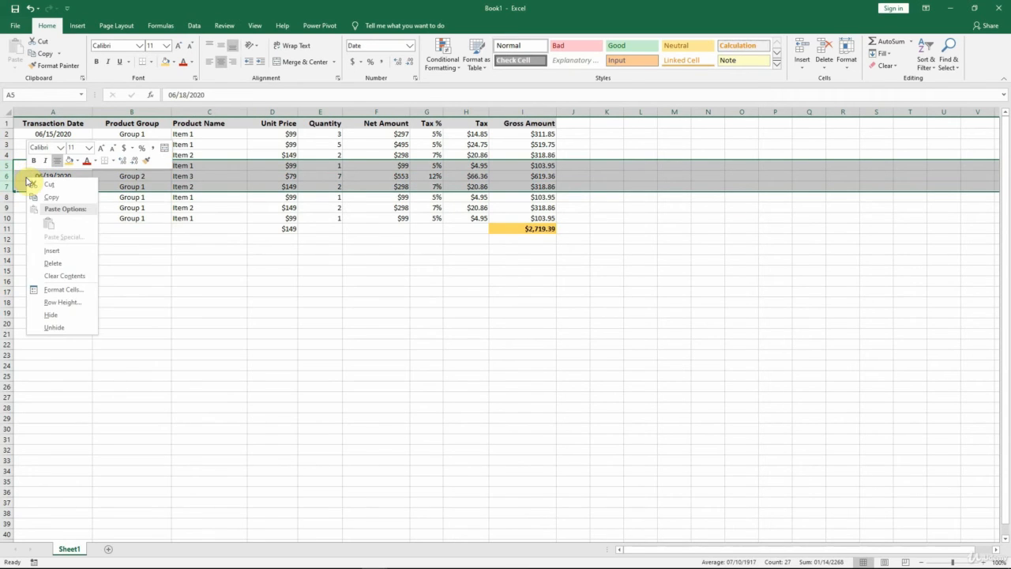
{"action": "left_click", "coordinate": [77, 249]}
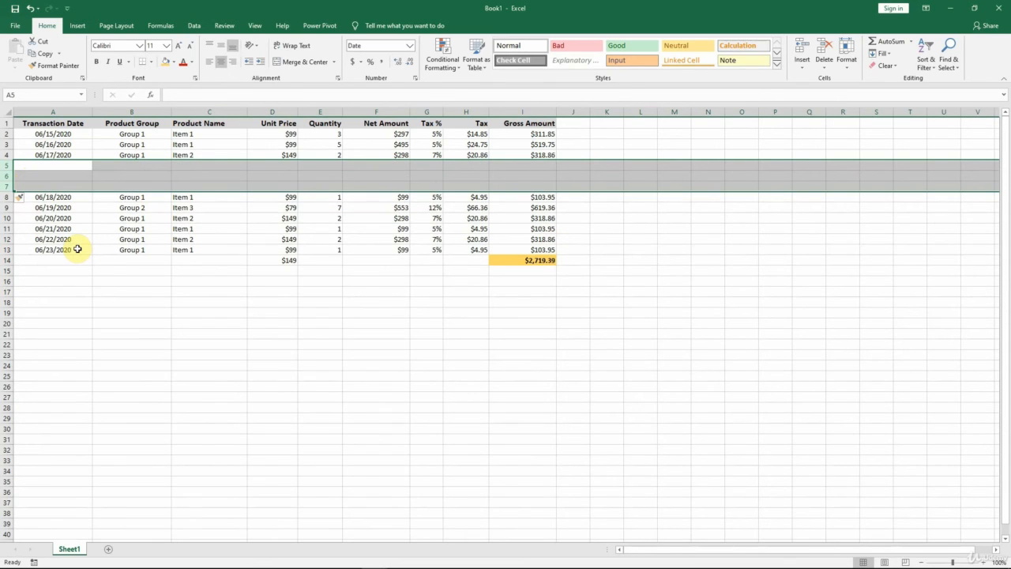
{"action": "left_click", "coordinate": [29, 9]}
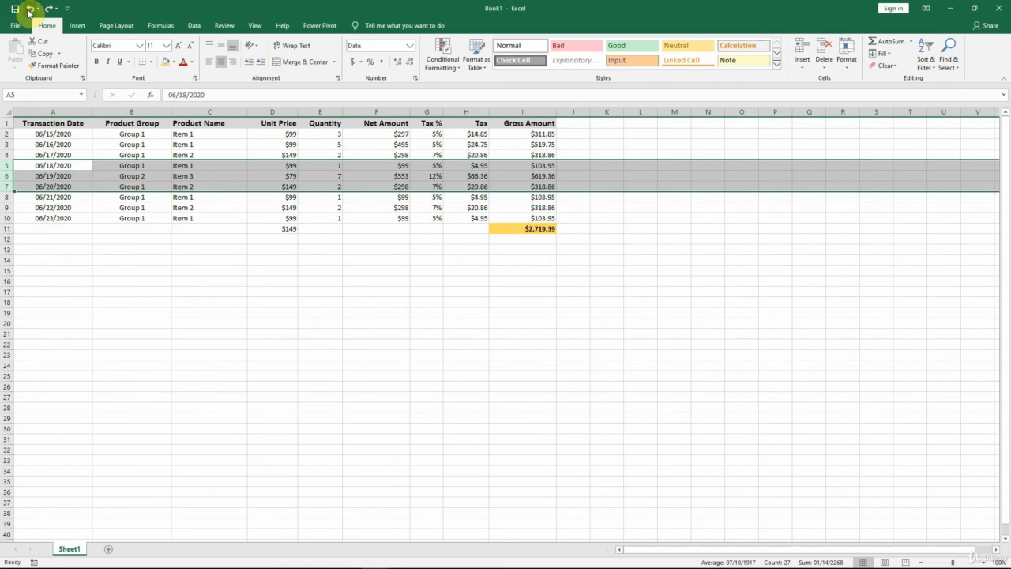
{"action": "left_click", "coordinate": [109, 232]}
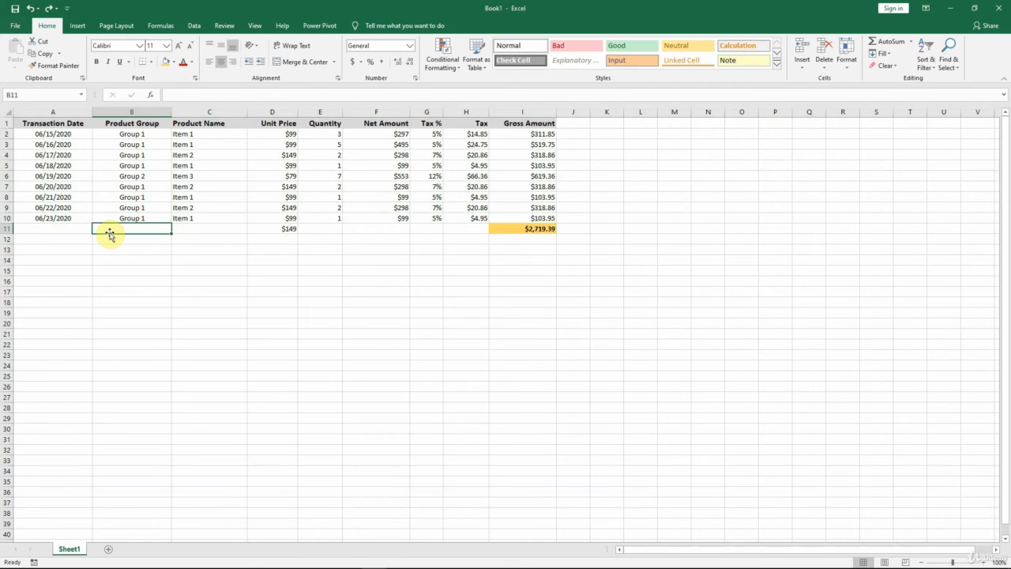
Step: Define the workbook-scoped name Gross_Amount for the Gross Amount values in I2:I10
{"action": "left_click_drag", "start_coordinate": [512, 133], "coordinate": [515, 216]}
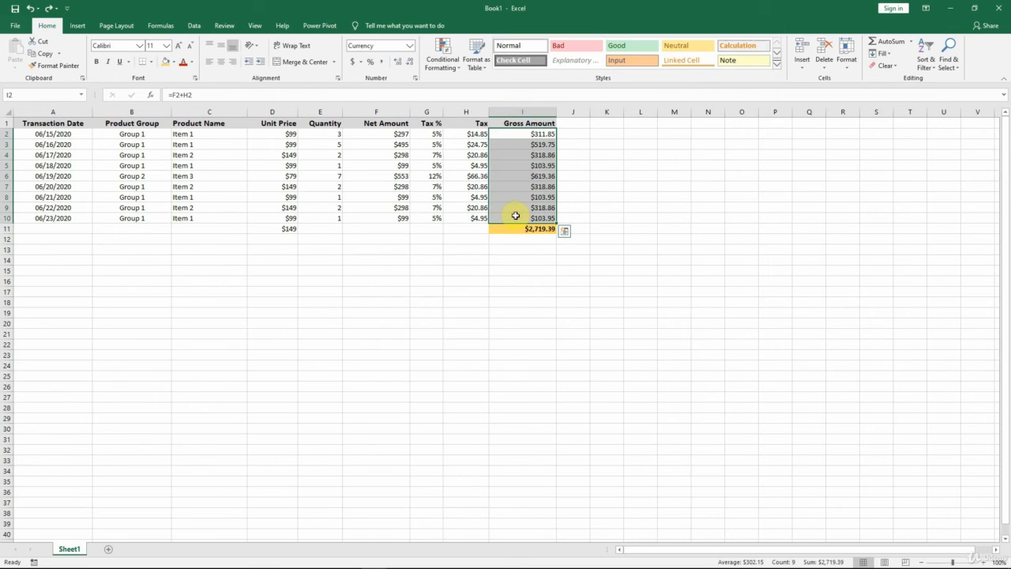
{"action": "left_click", "coordinate": [168, 27]}
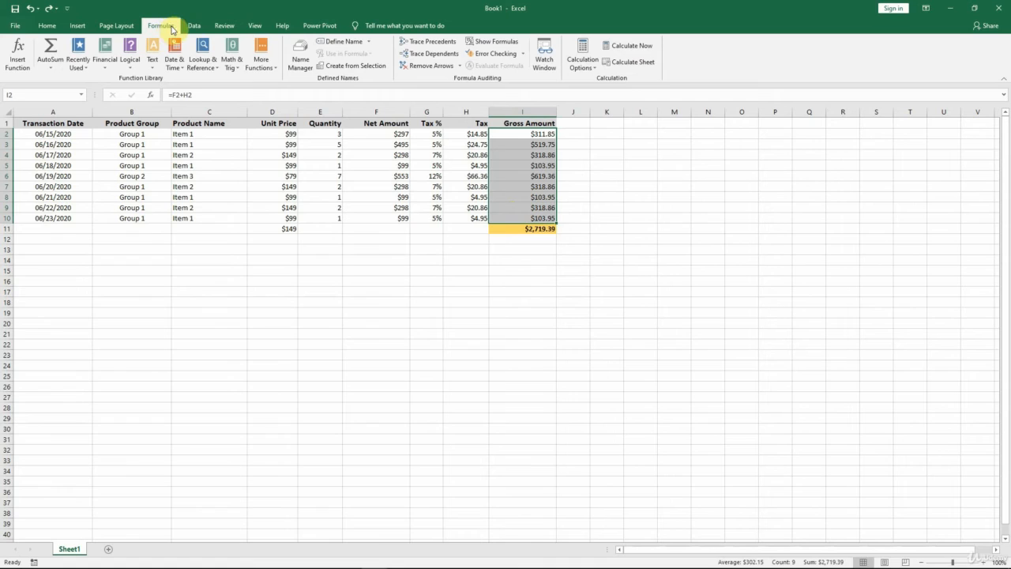
{"action": "left_click", "coordinate": [356, 45]}
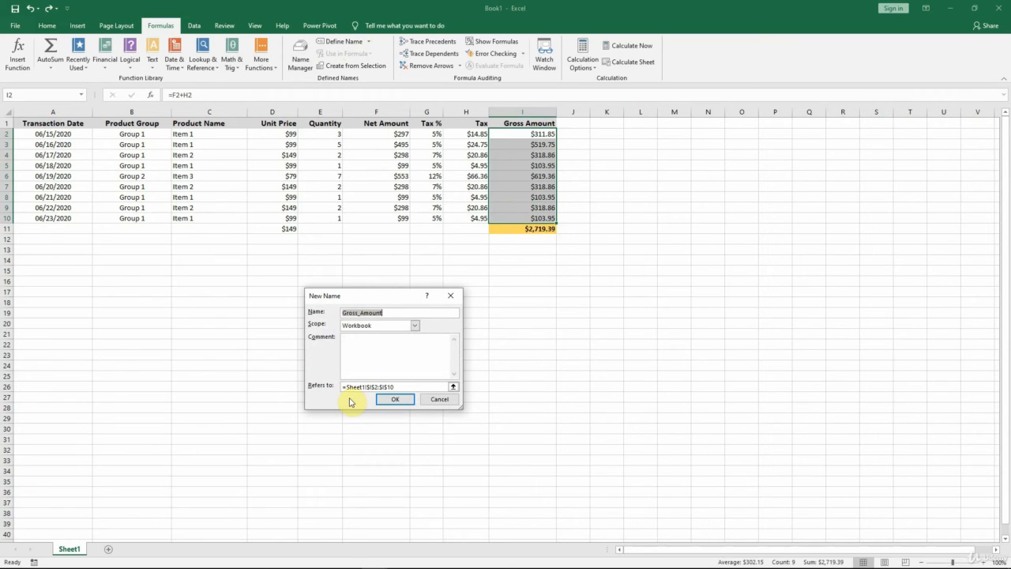
{"action": "left_click", "coordinate": [404, 399]}
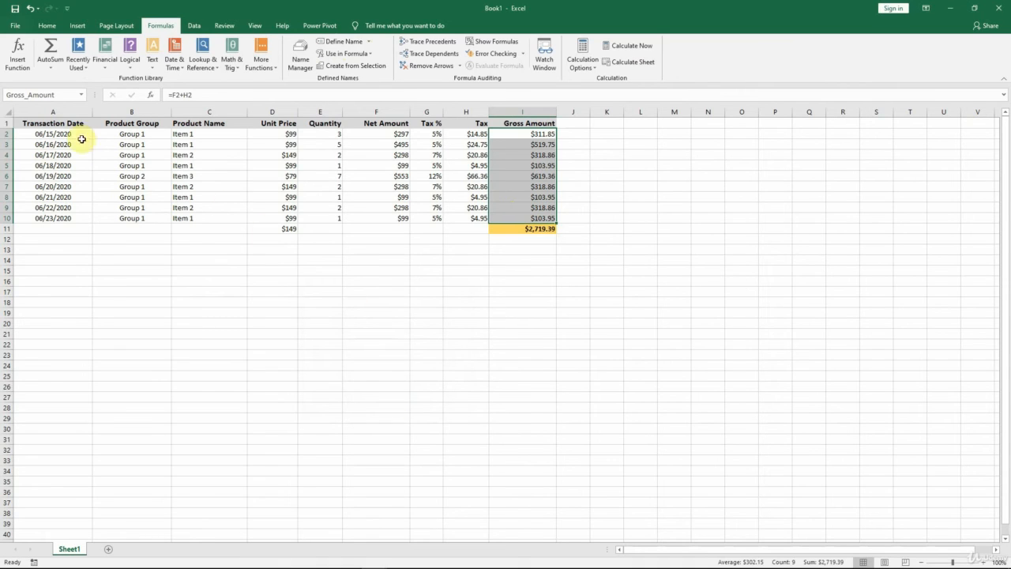
Step: Define the name Table_Header for the header cells A1:I1
{"action": "left_click_drag", "start_coordinate": [70, 124], "coordinate": [538, 124]}
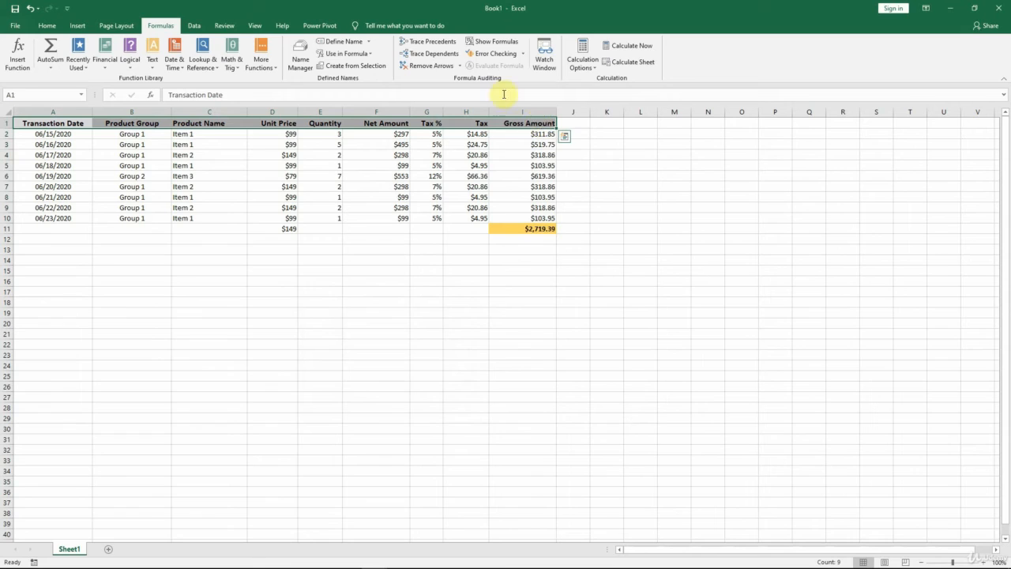
{"action": "left_click", "coordinate": [336, 44]}
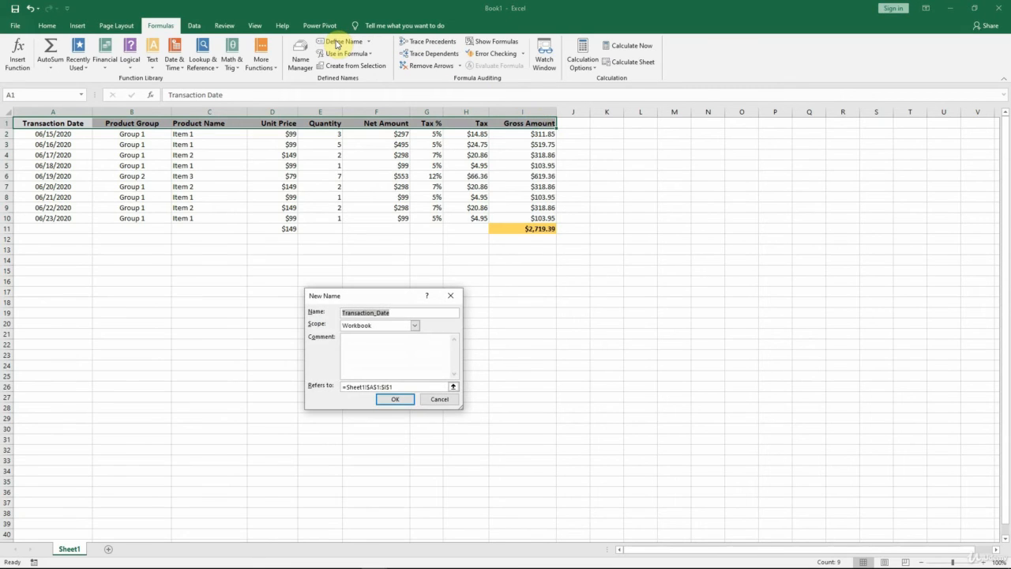
{"action": "type", "text": "Table_Header"}
{"action": "left_click", "coordinate": [397, 400]}
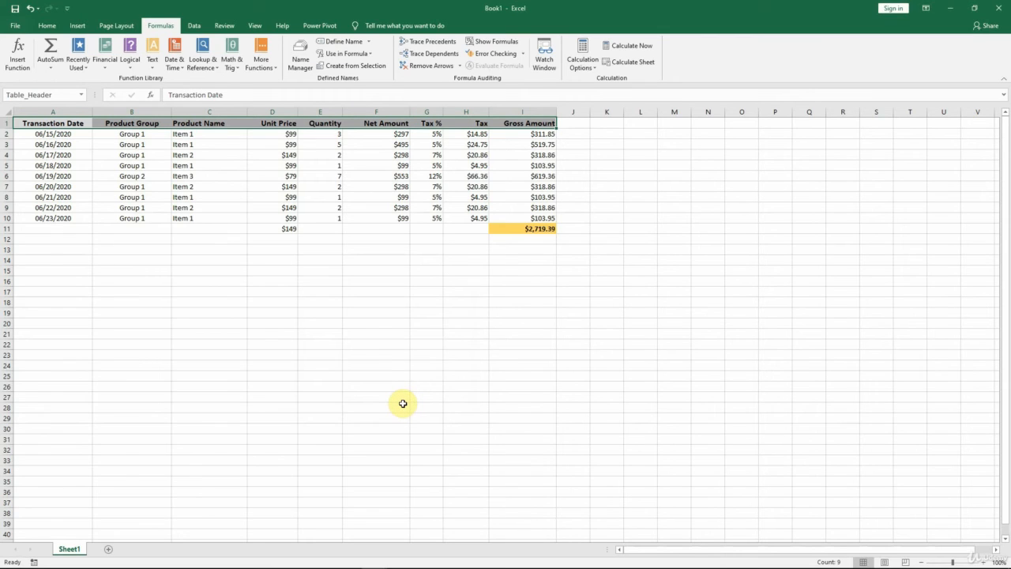
Step: Select the Gross_Amount named range, and change the total formula in I11 to =SUM(Gross_Amount)
{"action": "left_click", "coordinate": [81, 96]}
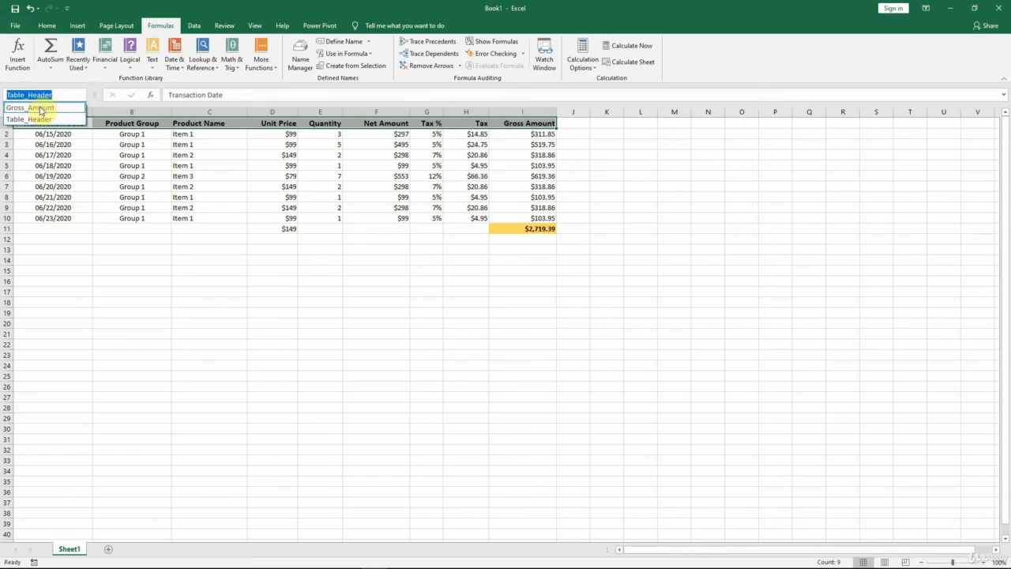
{"action": "left_click", "coordinate": [41, 108]}
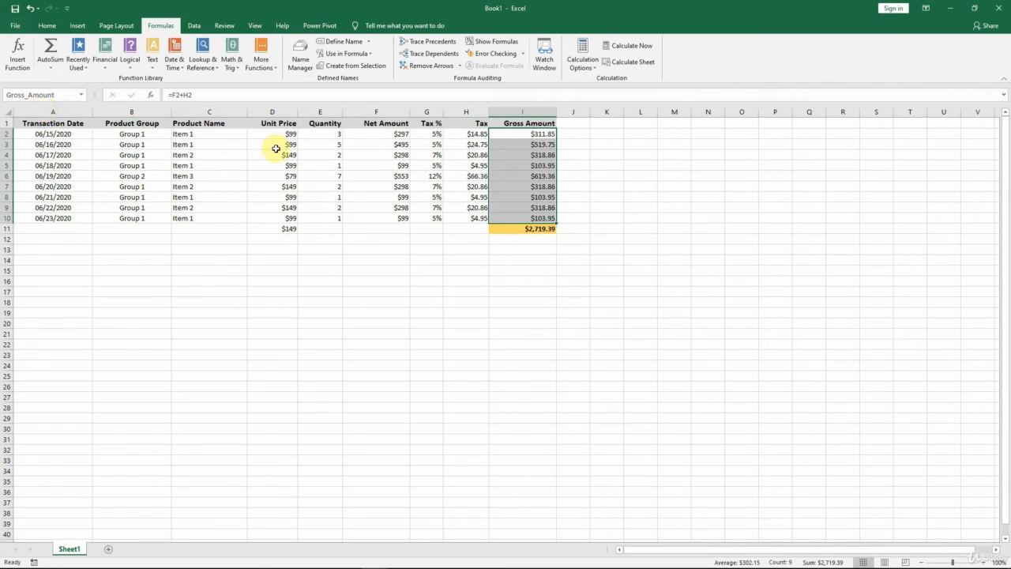
{"action": "left_click", "coordinate": [530, 229]}
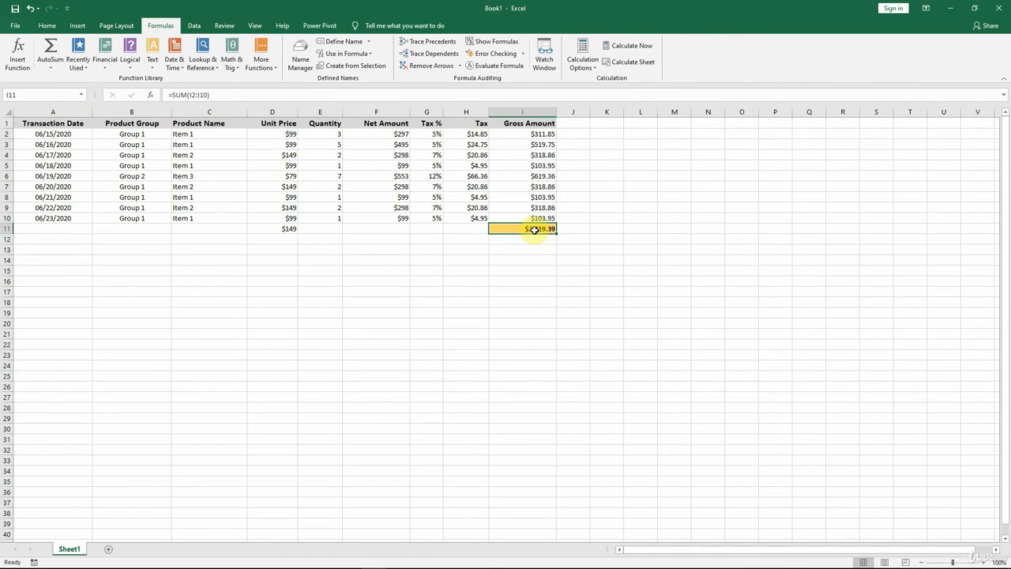
{"action": "double_click", "coordinate": [530, 229]}
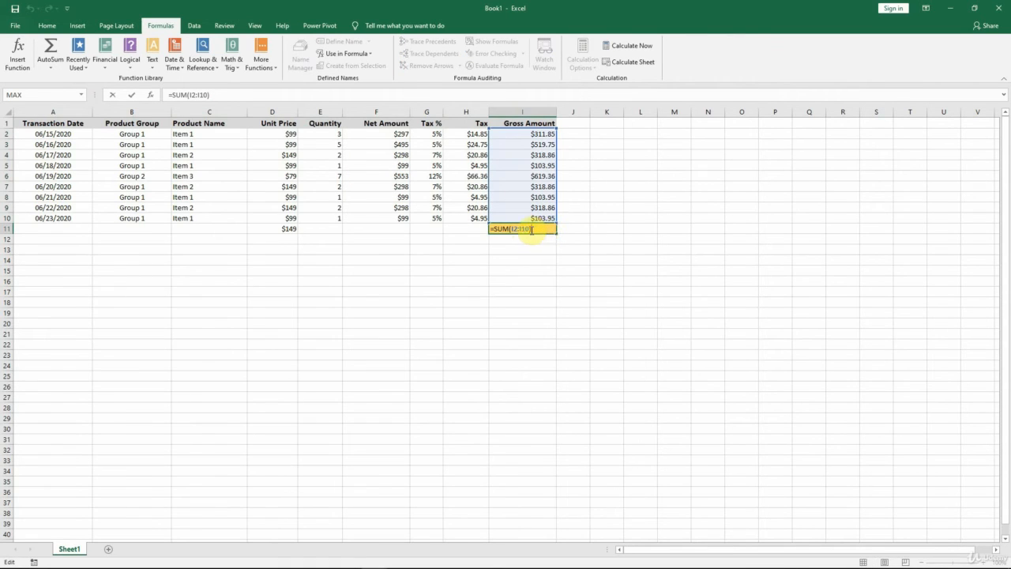
{"action": "left_click", "coordinate": [512, 228]}
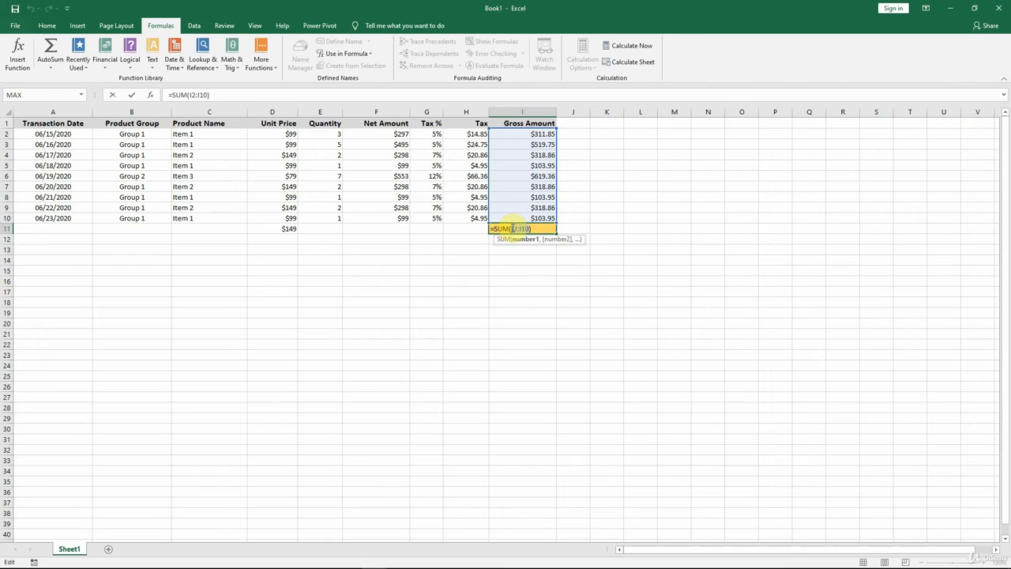
{"action": "type", "text": "Gross"}
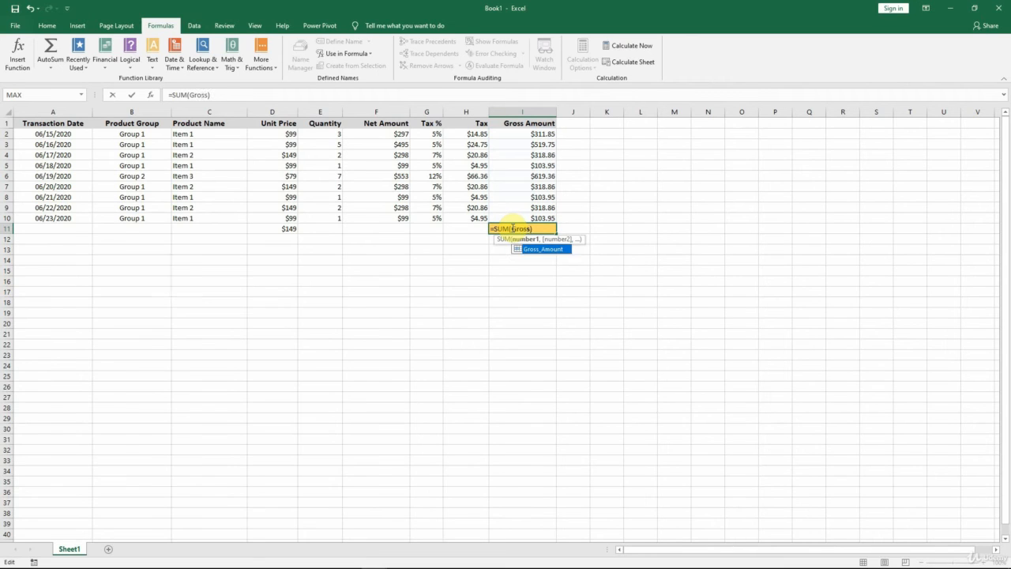
{"action": "double_click", "coordinate": [542, 250]}
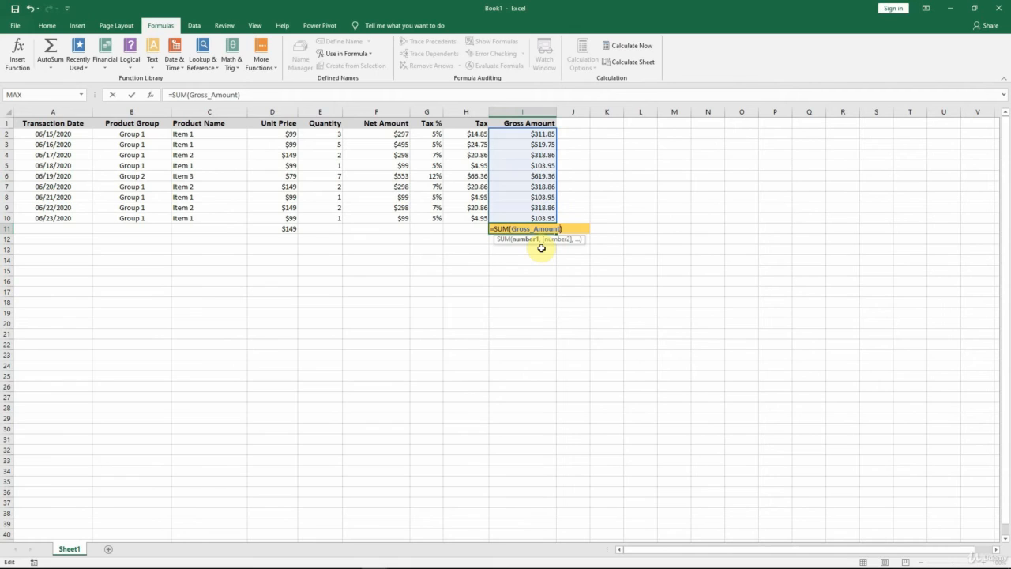
{"action": "key", "text": "ctrl+Return"}
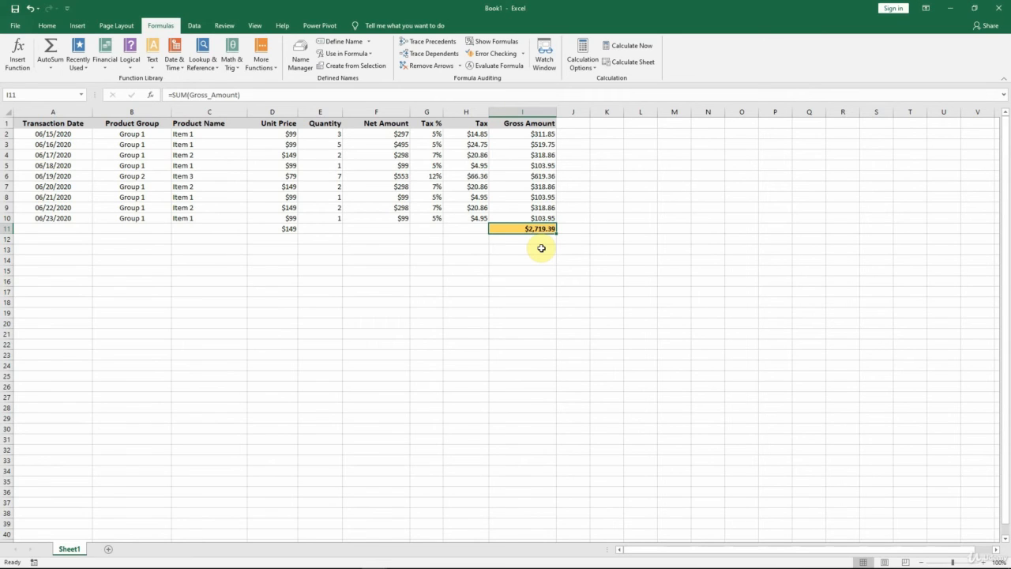
Step: Delete row 11, which holds the totals below the transaction records
{"action": "left_click", "coordinate": [5, 227]}
{"action": "right_click", "coordinate": [5, 228]}
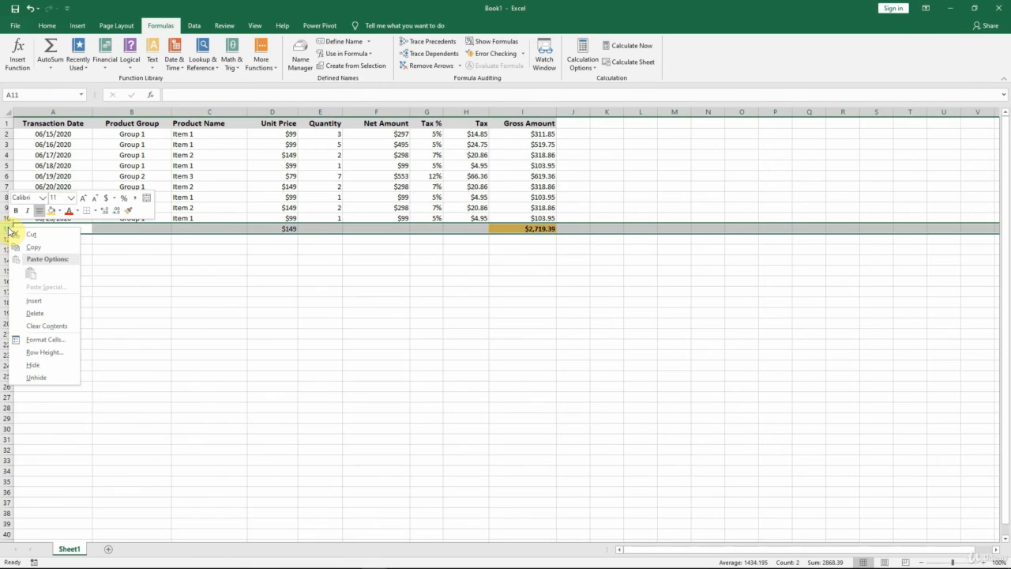
{"action": "left_click", "coordinate": [50, 313]}
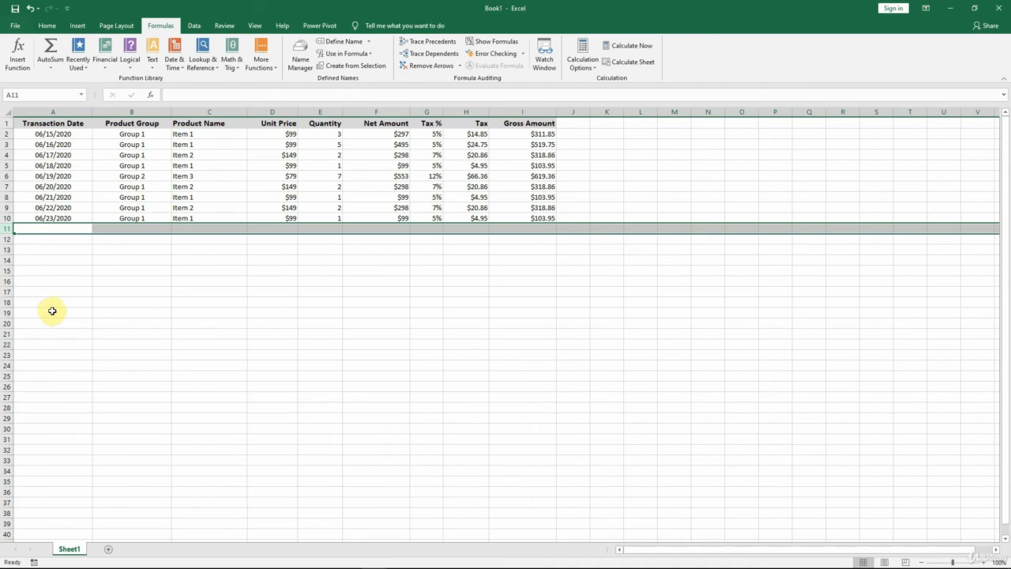
Step: Sort the transaction table by Product Name from A to Z
{"action": "left_click", "coordinate": [198, 167]}
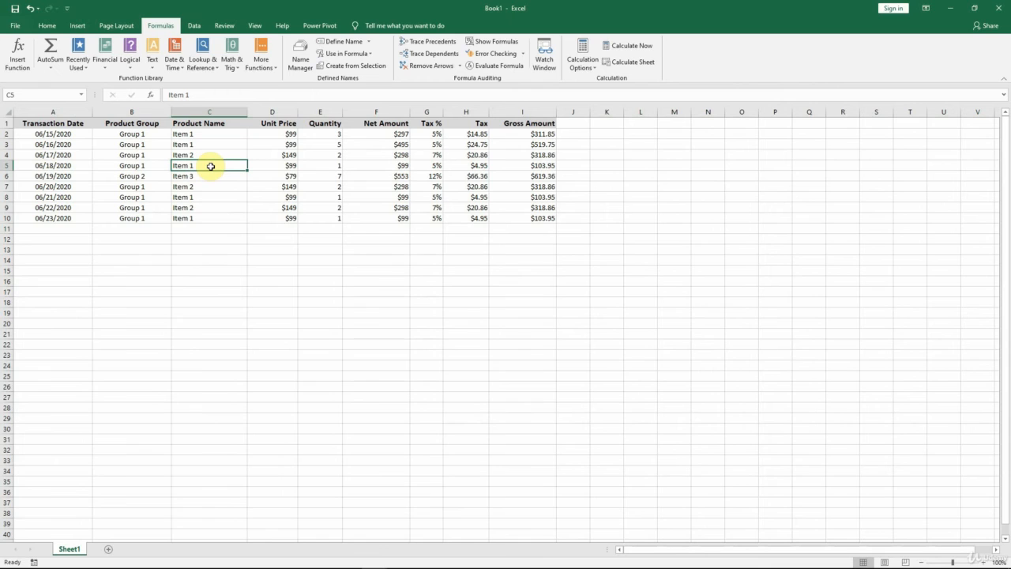
{"action": "left_click", "coordinate": [48, 30]}
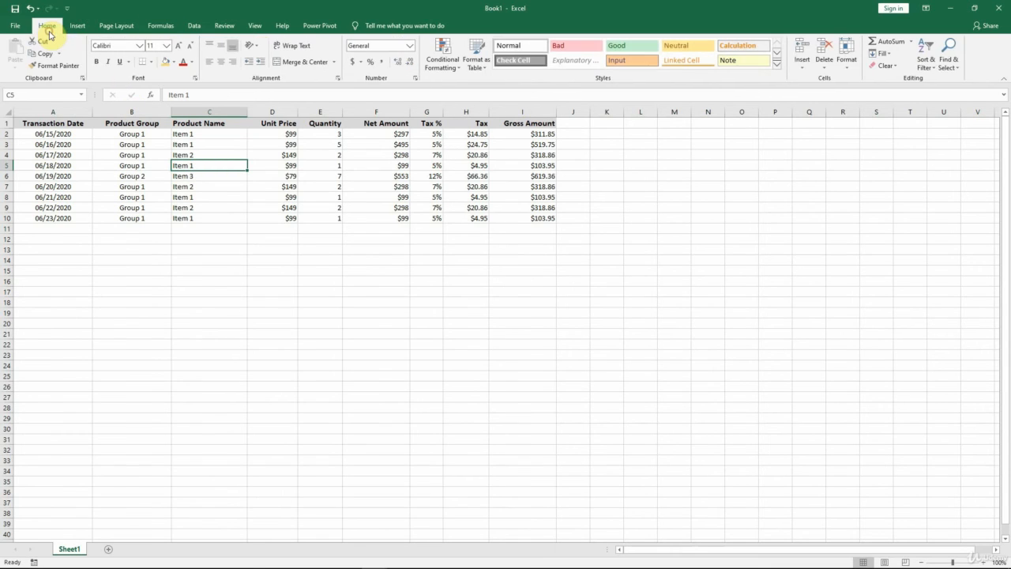
{"action": "left_click", "coordinate": [932, 68]}
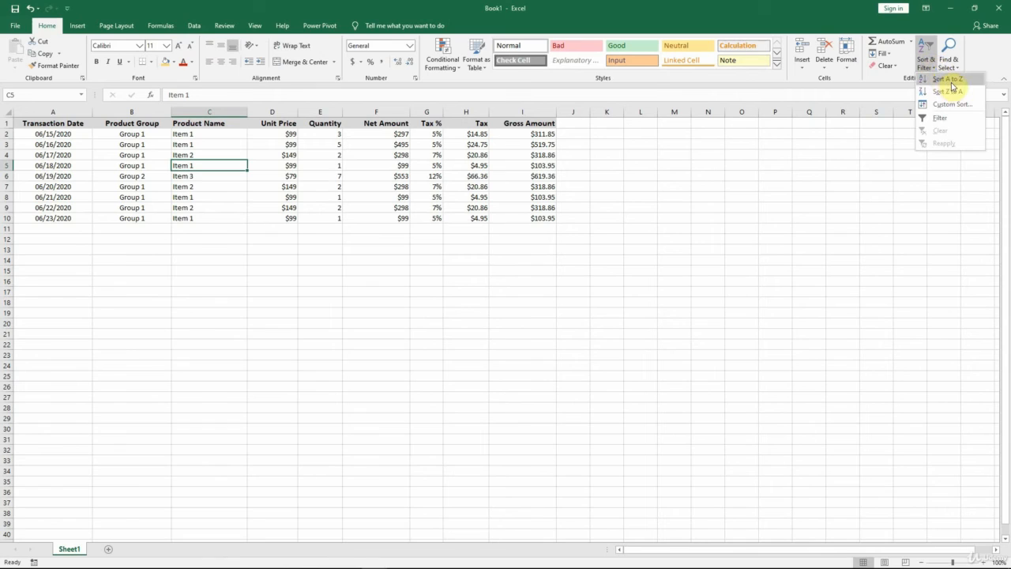
{"action": "left_click", "coordinate": [952, 81]}
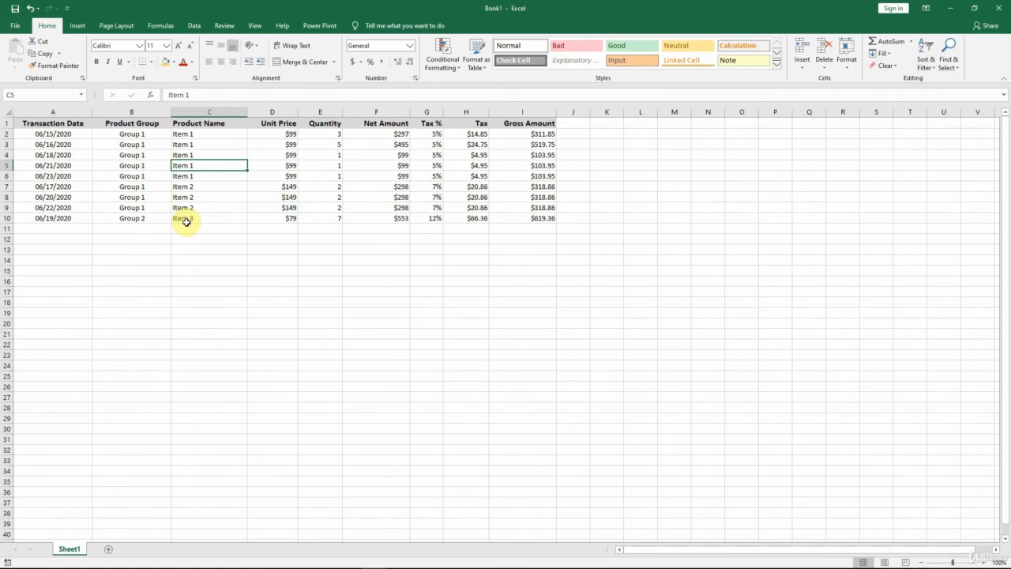
Step: Sort the transaction table by Gross Amount from largest to smallest
{"action": "left_click", "coordinate": [523, 149]}
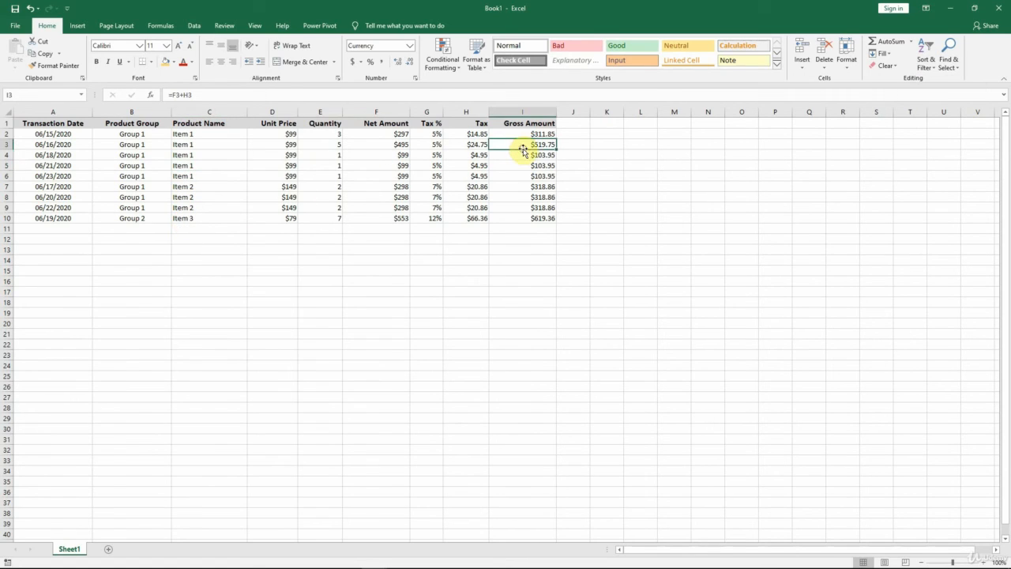
{"action": "left_click", "coordinate": [925, 67]}
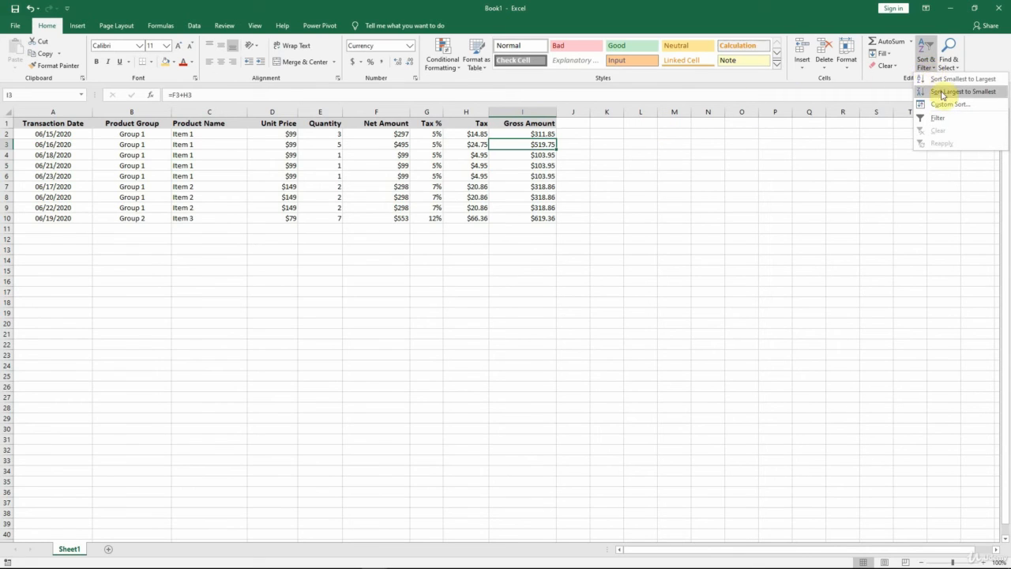
{"action": "left_click", "coordinate": [984, 99]}
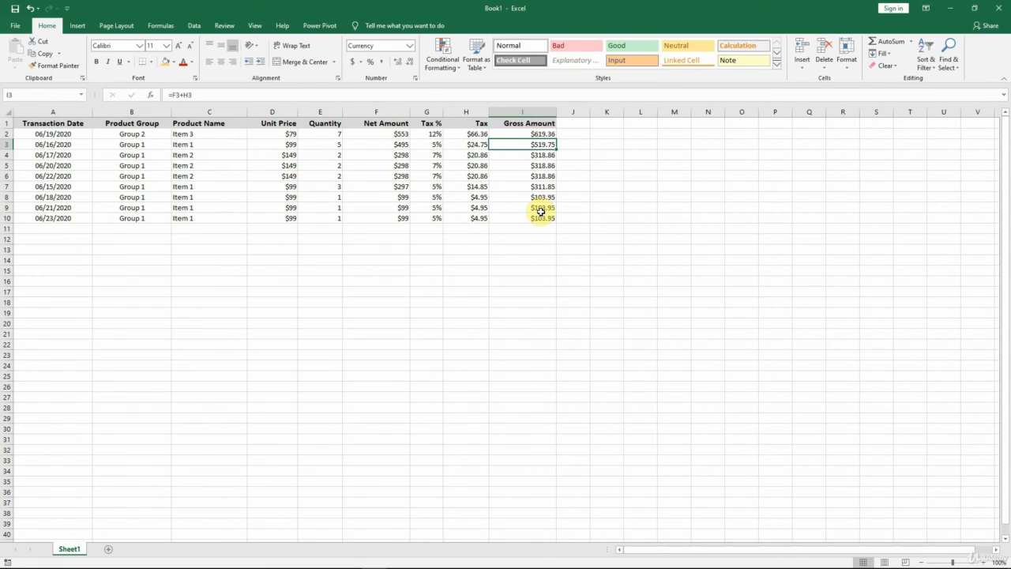
Step: Filter the table's Product Name column to show only Item 1, and turn filtering off again
{"action": "left_click", "coordinate": [929, 64]}
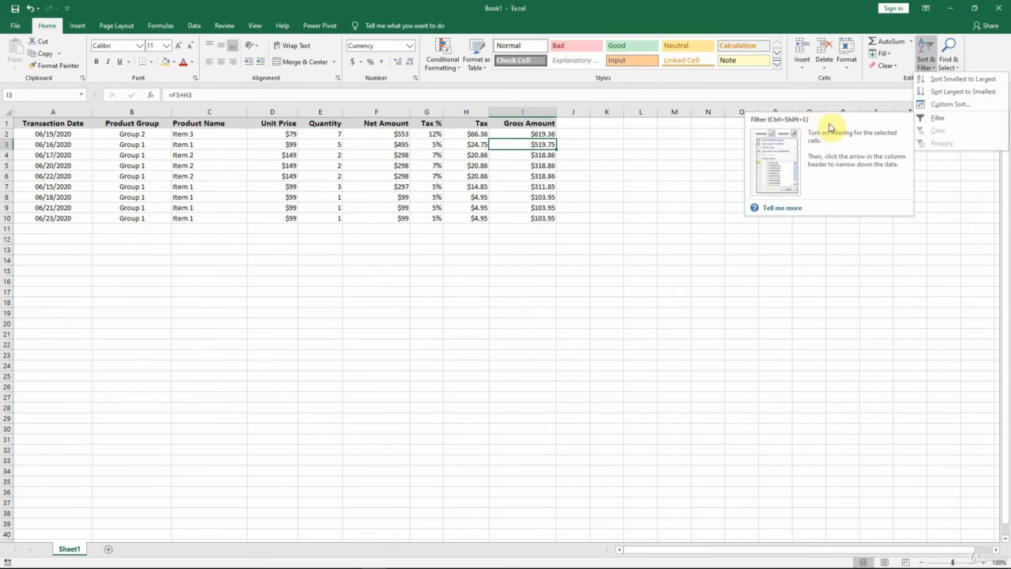
{"action": "left_click", "coordinate": [931, 119]}
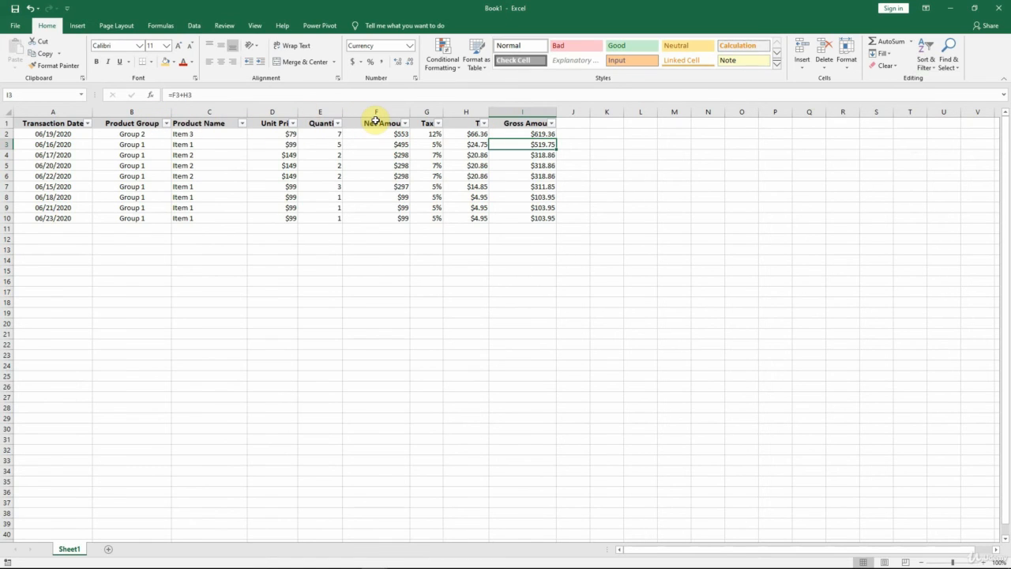
{"action": "left_click", "coordinate": [242, 124]}
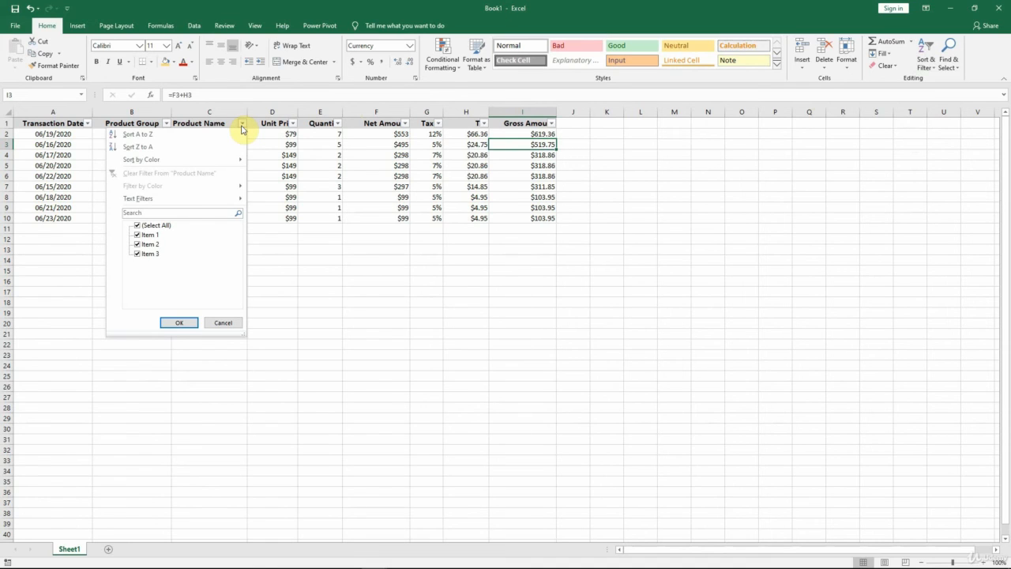
{"action": "left_click", "coordinate": [138, 226]}
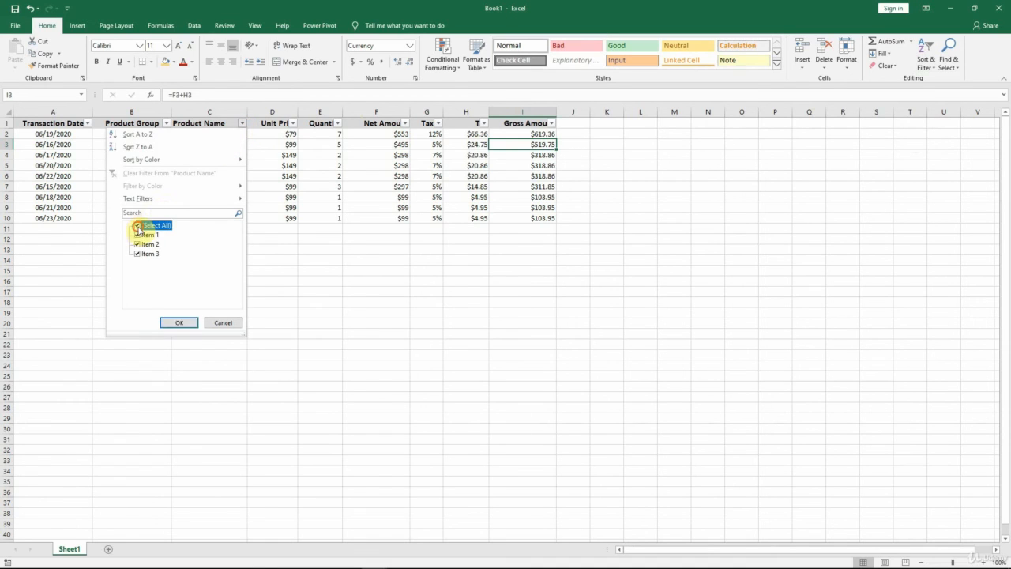
{"action": "left_click", "coordinate": [138, 236]}
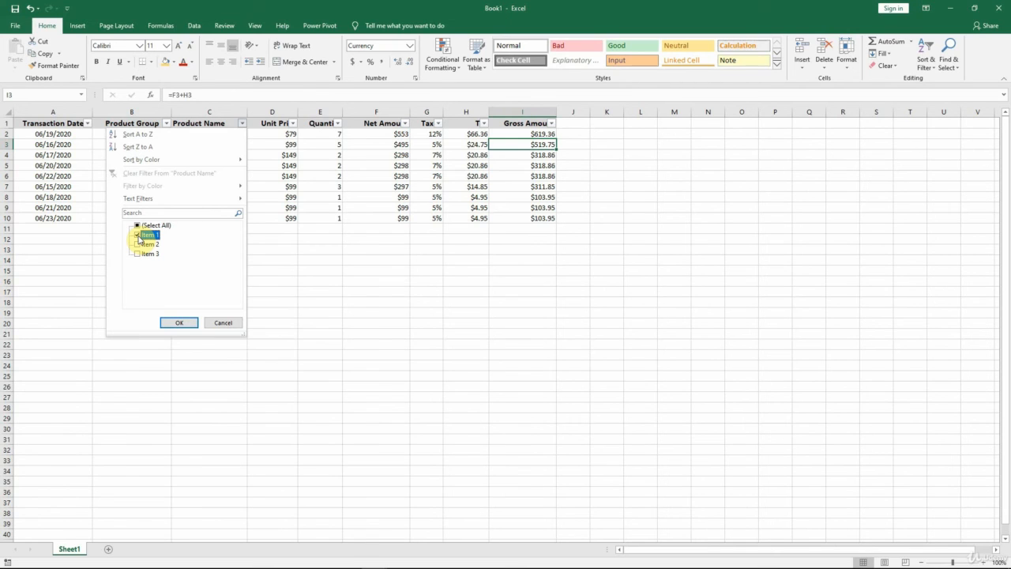
{"action": "left_click", "coordinate": [180, 322]}
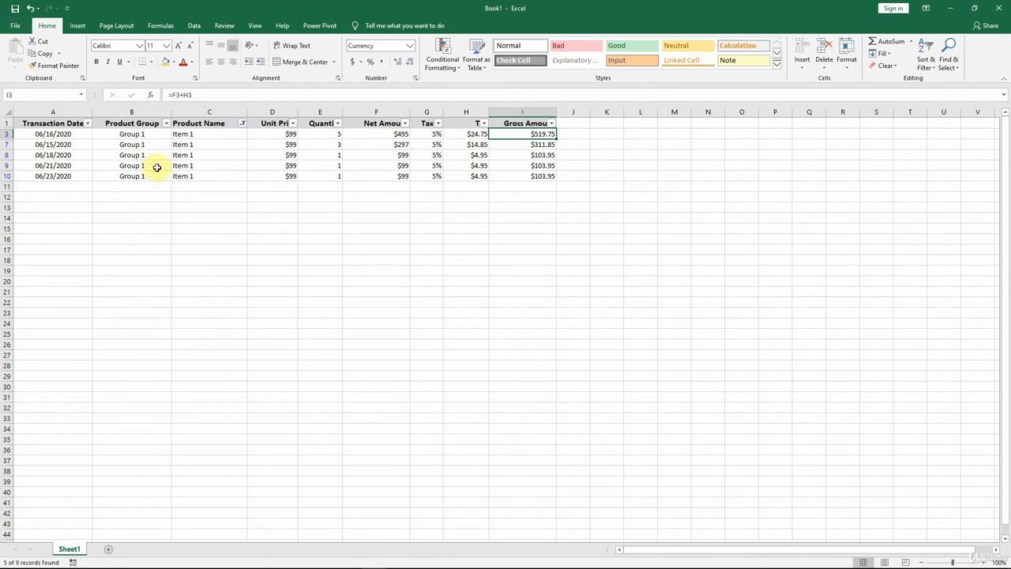
{"action": "left_click", "coordinate": [925, 60]}
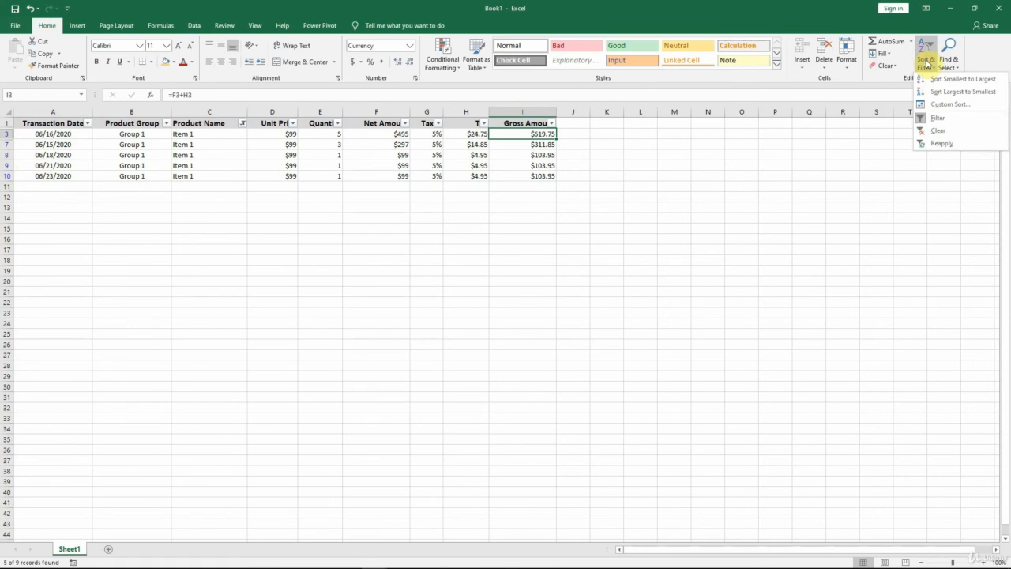
{"action": "left_click", "coordinate": [942, 120]}
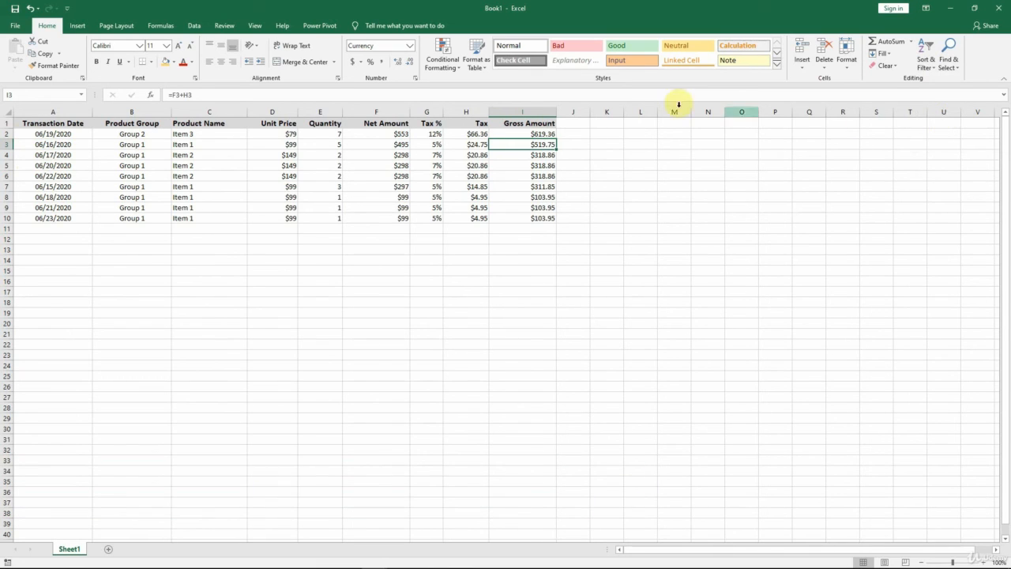
Step: Preview the recommended column, area, line and funnel charts for the transaction table, and insert the Line chart
{"action": "left_click", "coordinate": [76, 26]}
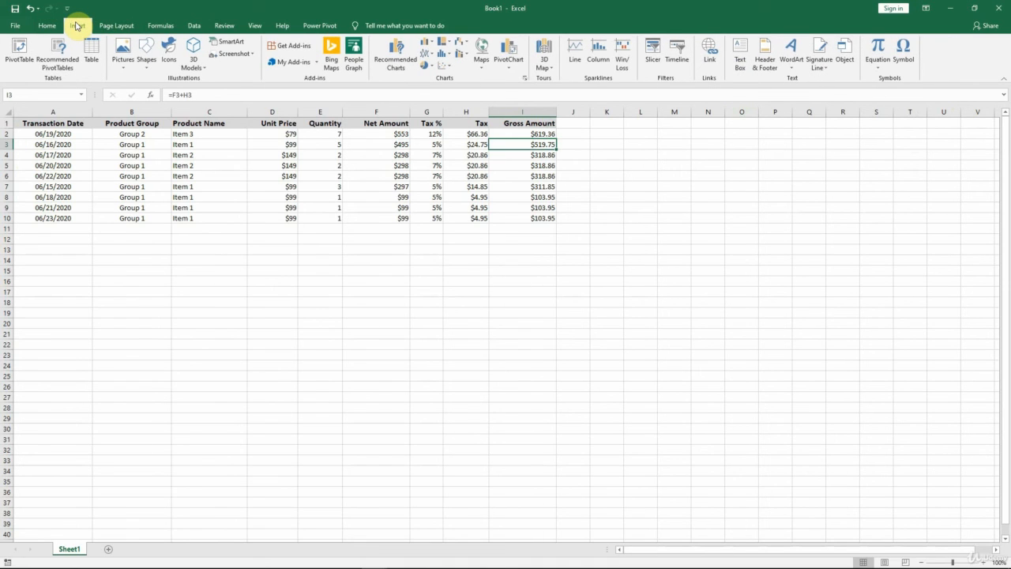
{"action": "left_click", "coordinate": [409, 71]}
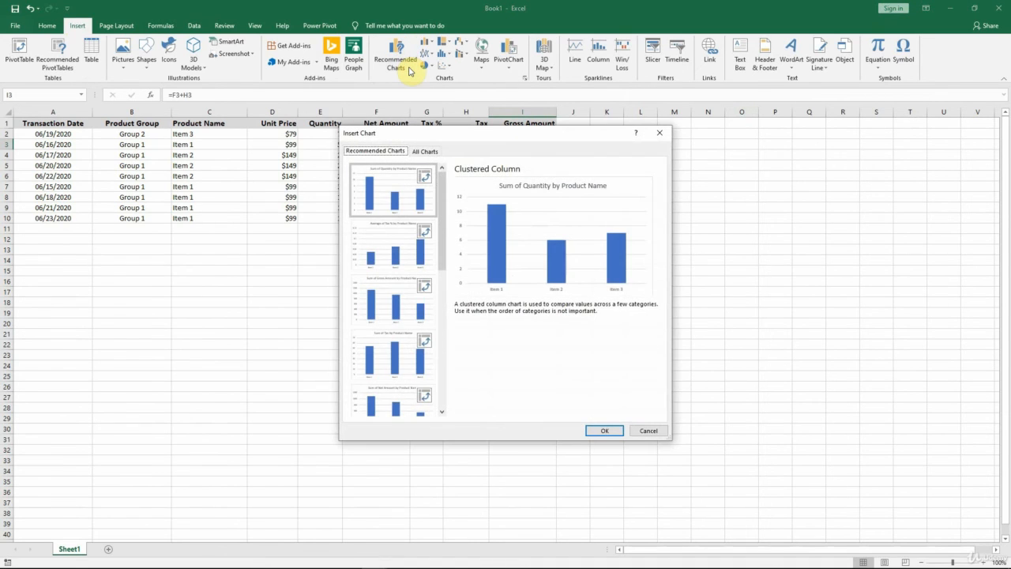
{"action": "left_click_drag", "start_coordinate": [424, 142], "coordinate": [410, 185]}
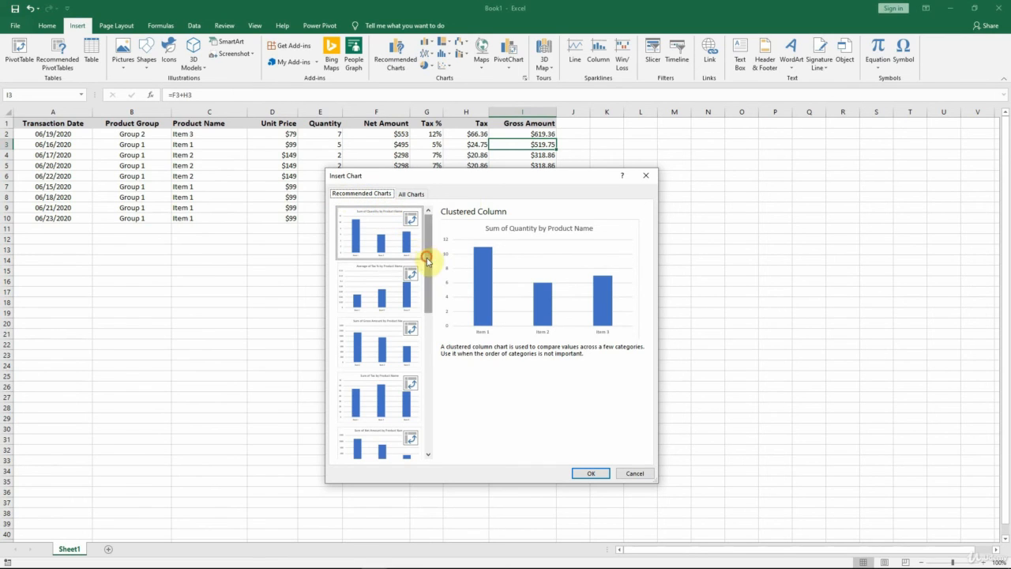
{"action": "left_click_drag", "start_coordinate": [422, 264], "coordinate": [419, 371]}
{"action": "left_click", "coordinate": [389, 282]}
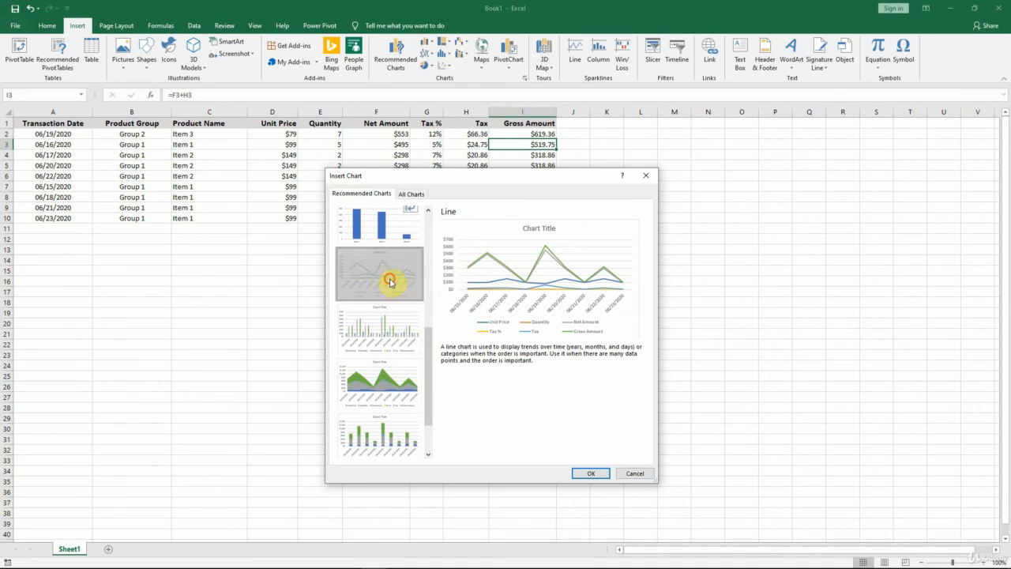
{"action": "left_click", "coordinate": [391, 323]}
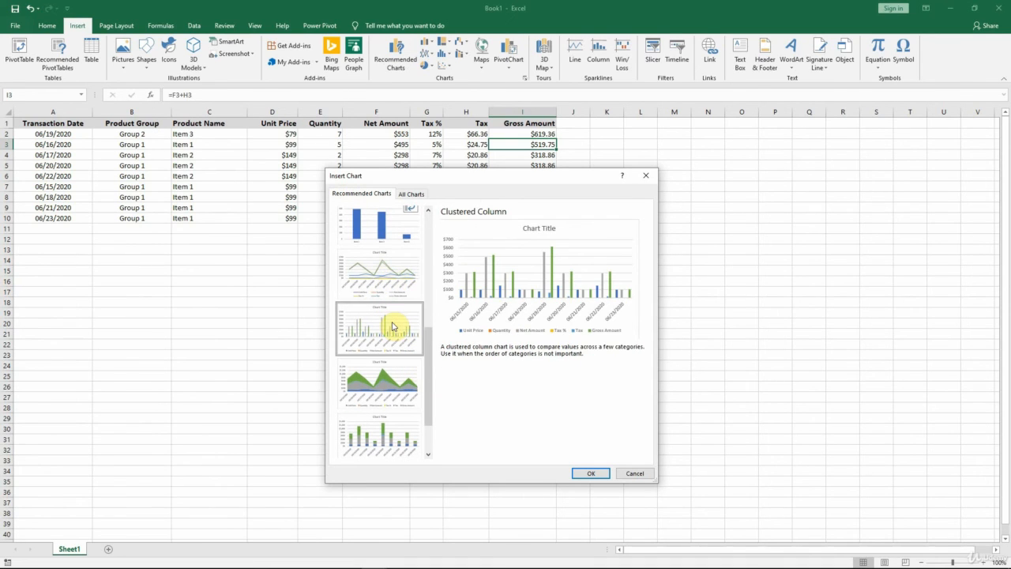
{"action": "left_click", "coordinate": [394, 384]}
{"action": "left_click_drag", "start_coordinate": [428, 376], "coordinate": [429, 403]}
{"action": "left_click", "coordinate": [397, 385]}
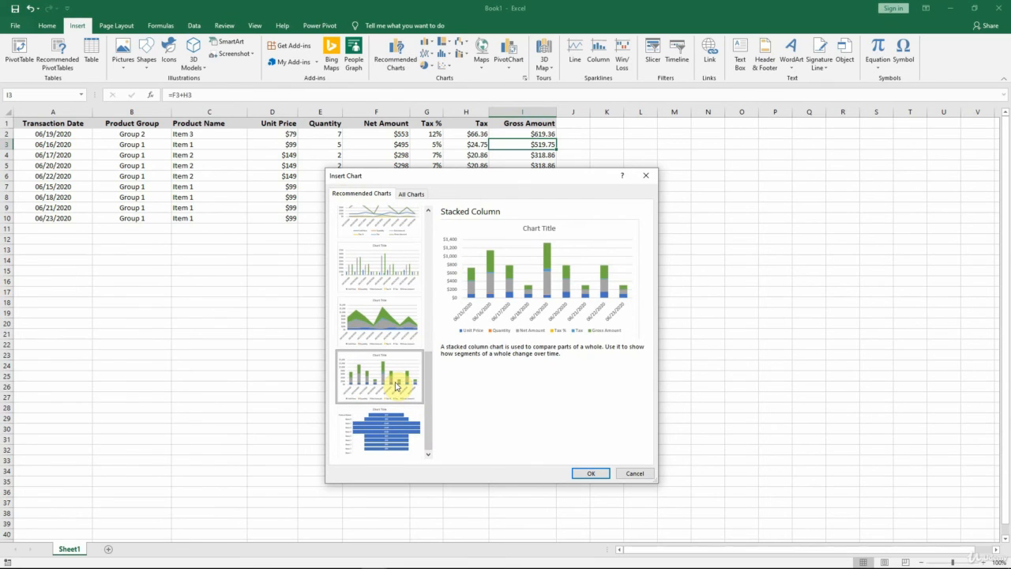
{"action": "left_click", "coordinate": [392, 432]}
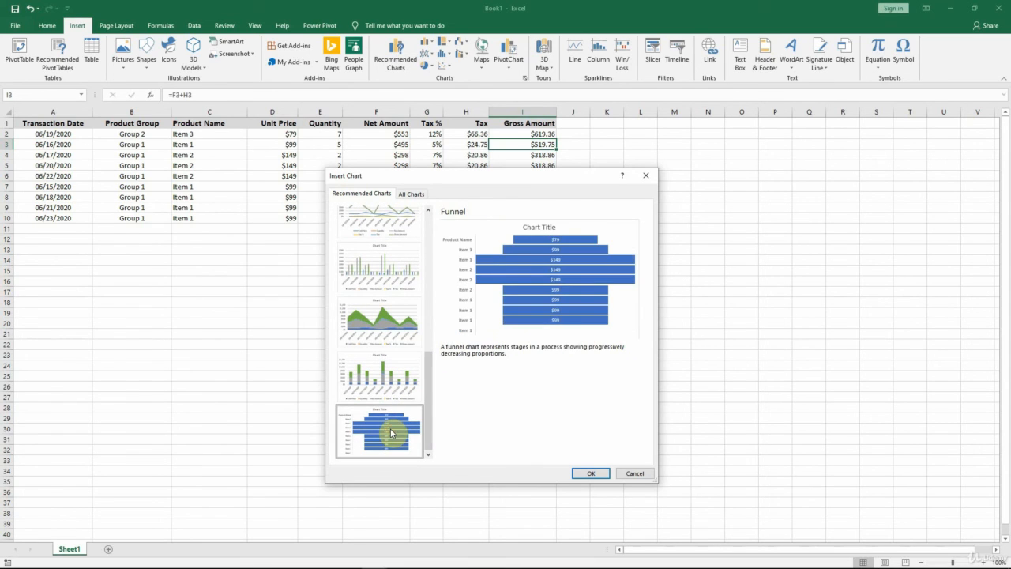
{"action": "scroll", "coordinate": [431, 391], "scroll_direction": "up", "scroll_amount": 3}
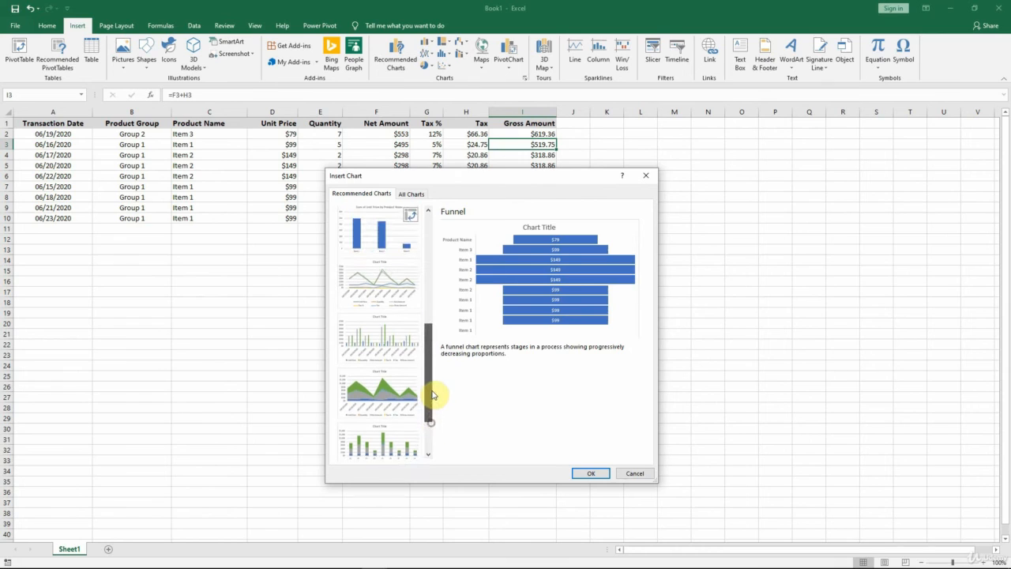
{"action": "scroll", "coordinate": [434, 379], "scroll_direction": "up", "scroll_amount": 1}
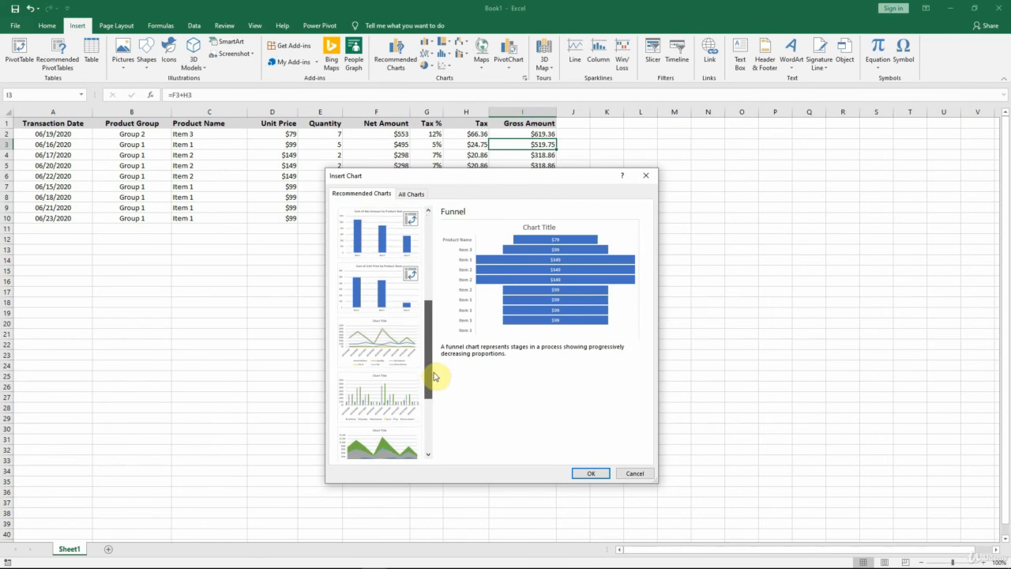
{"action": "left_click", "coordinate": [379, 349]}
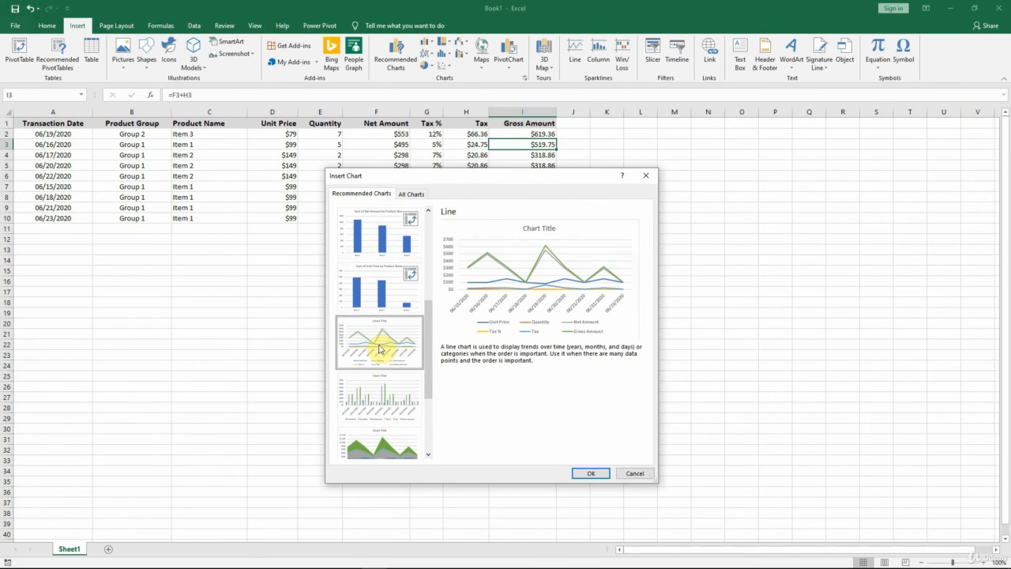
{"action": "left_click", "coordinate": [600, 474]}
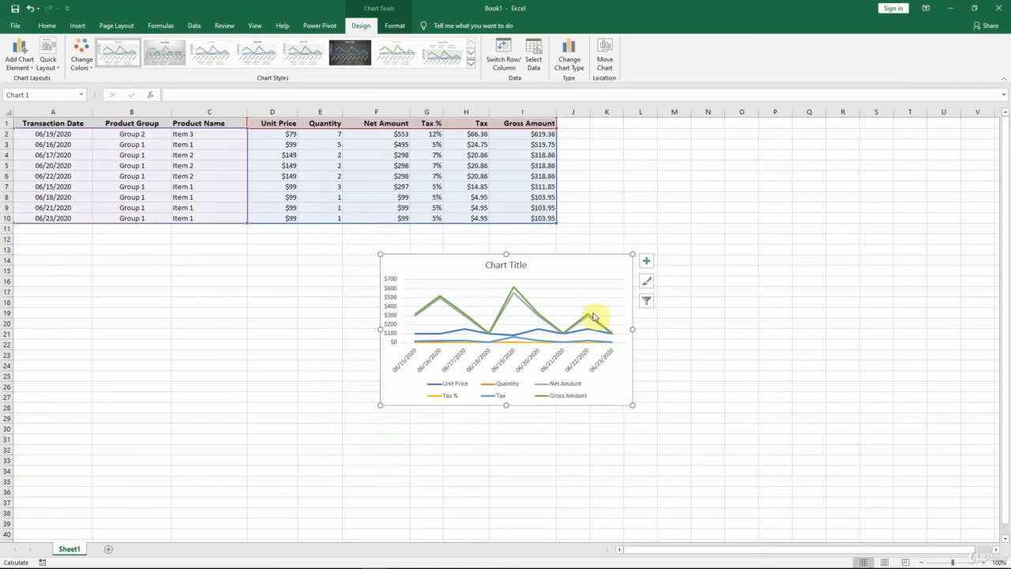
Step: Move the line chart so it starts at column D below the table, and enlarge it to about row 33
{"action": "left_click_drag", "start_coordinate": [591, 266], "coordinate": [460, 264]}
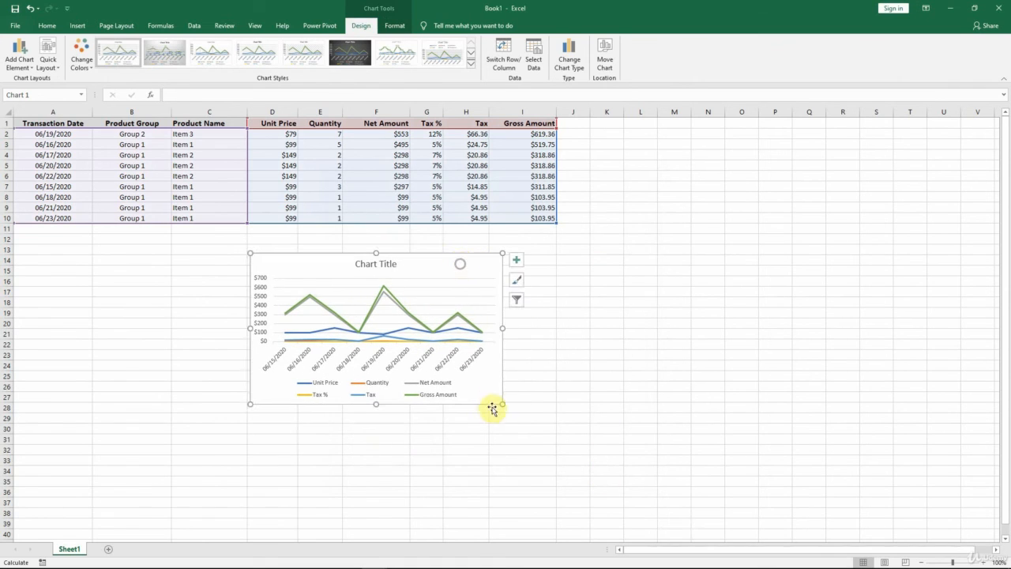
{"action": "left_click_drag", "start_coordinate": [503, 405], "coordinate": [600, 467]}
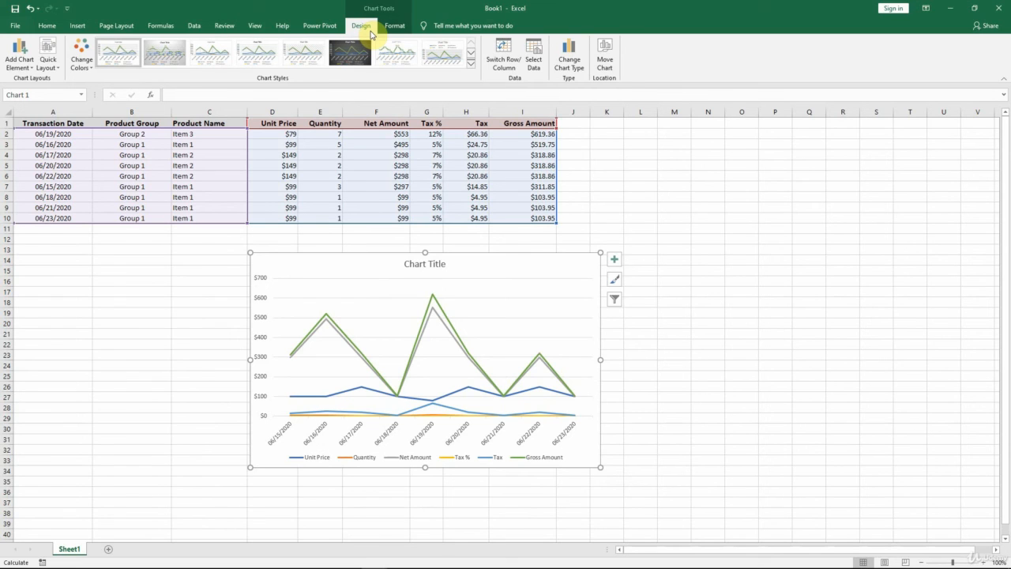
Step: Apply the second chart style, with the grey gradient background, and the monochromatic orange colour palette to the line chart
{"action": "left_click", "coordinate": [471, 65]}
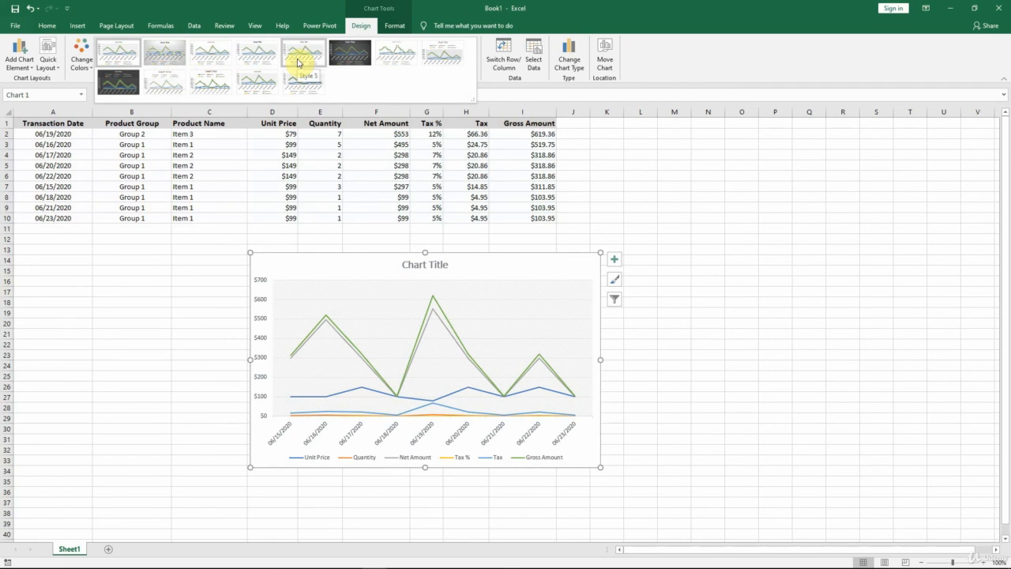
{"action": "left_click", "coordinate": [163, 60]}
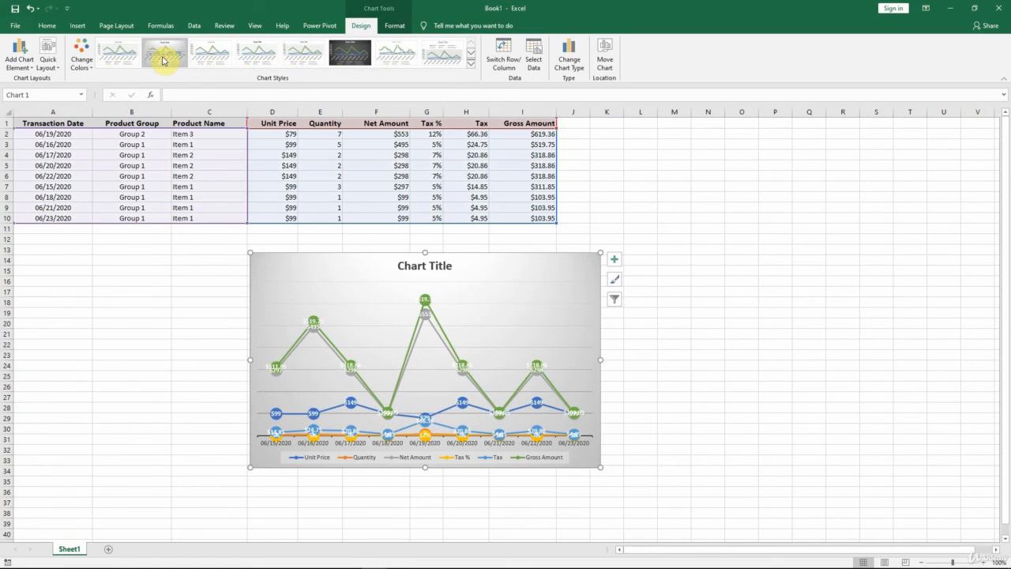
{"action": "left_click", "coordinate": [86, 61]}
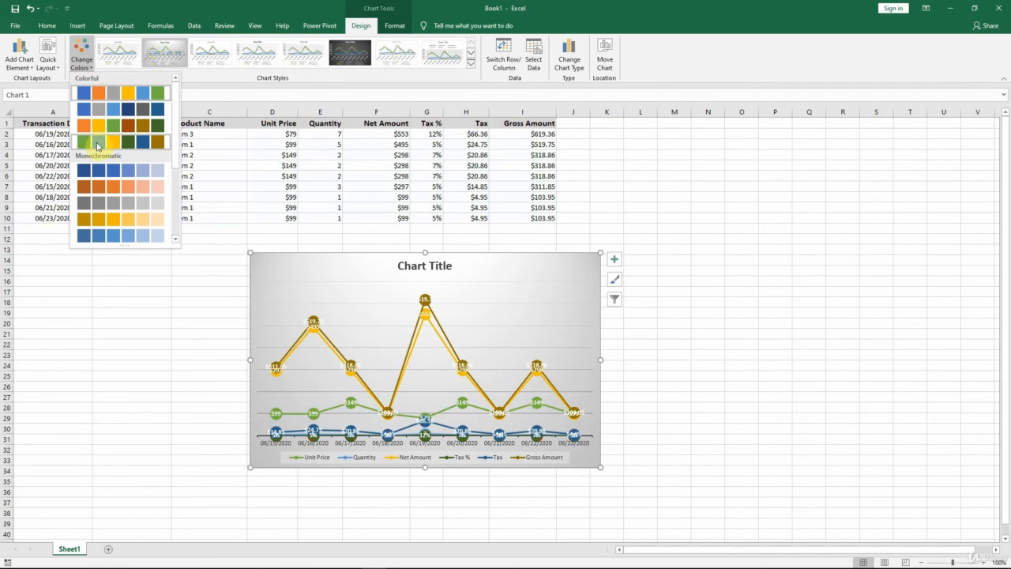
{"action": "left_click", "coordinate": [98, 195]}
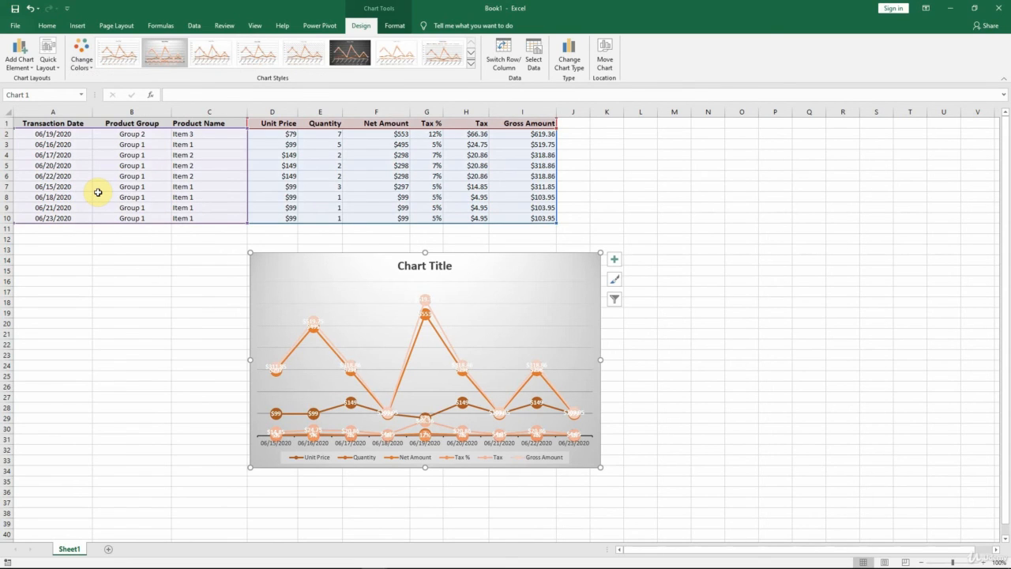
Step: Examine the formatting options for the chart area, including fill, border, effects and size, and for the plot area, data series and legend
{"action": "double_click", "coordinate": [529, 267]}
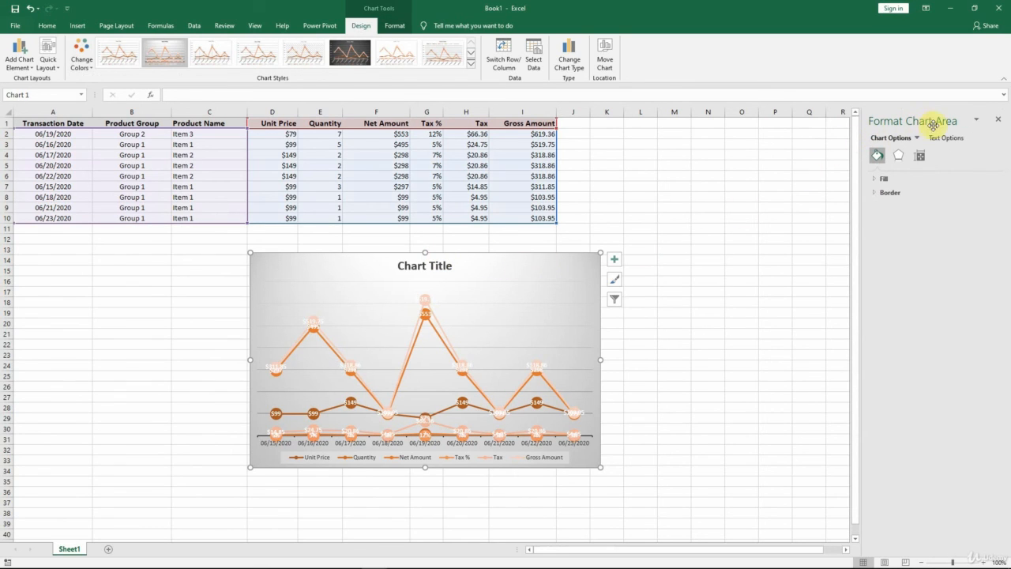
{"action": "left_click", "coordinate": [875, 179]}
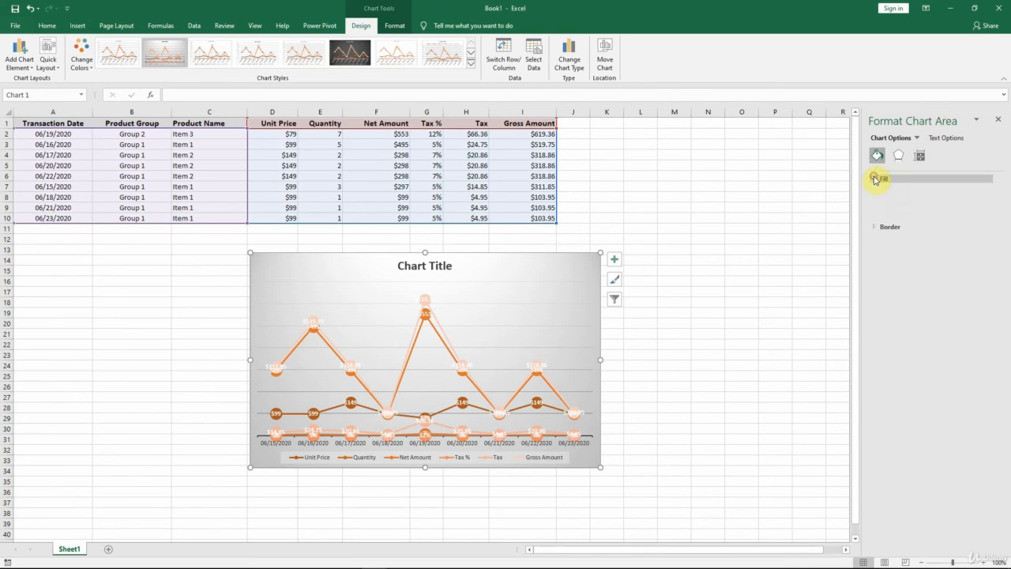
{"action": "left_click", "coordinate": [875, 292]}
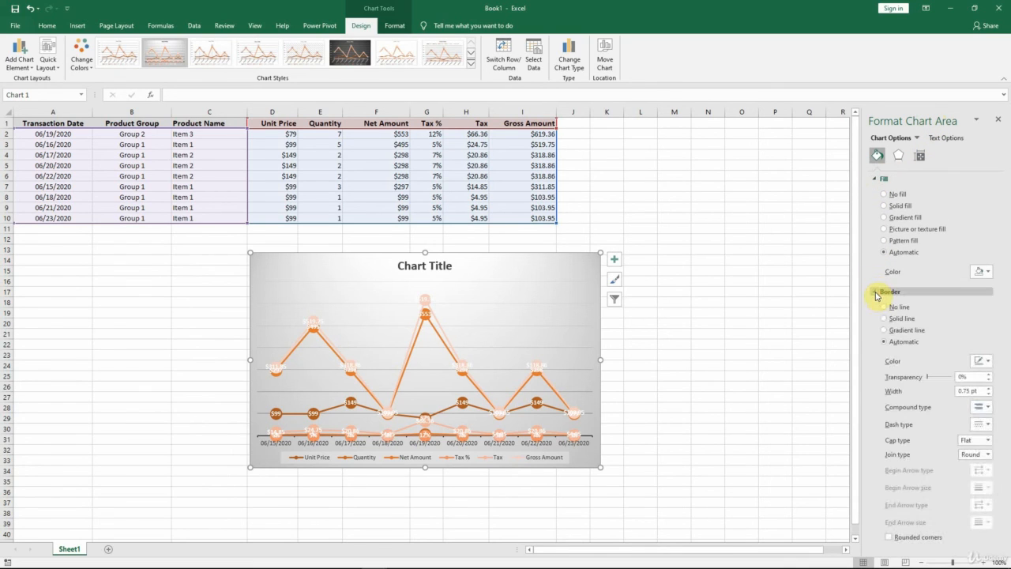
{"action": "left_click", "coordinate": [898, 156]}
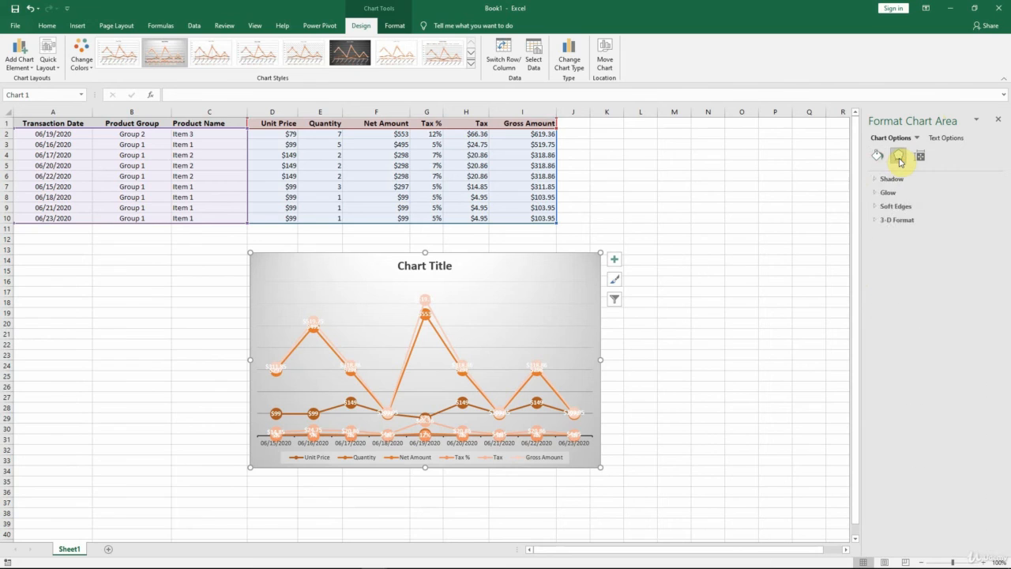
{"action": "left_click", "coordinate": [920, 157]}
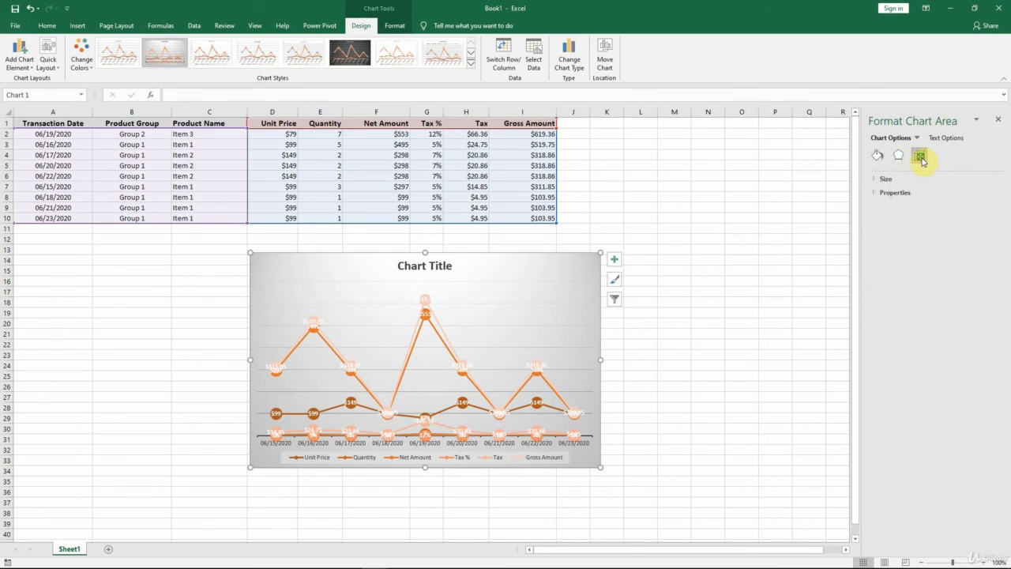
{"action": "left_click", "coordinate": [877, 154]}
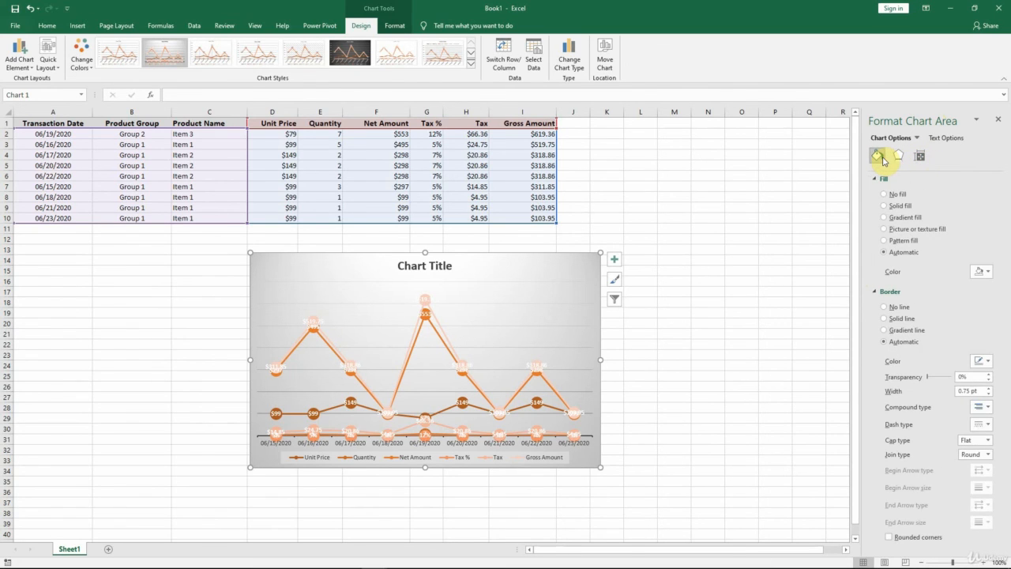
{"action": "left_click", "coordinate": [545, 287]}
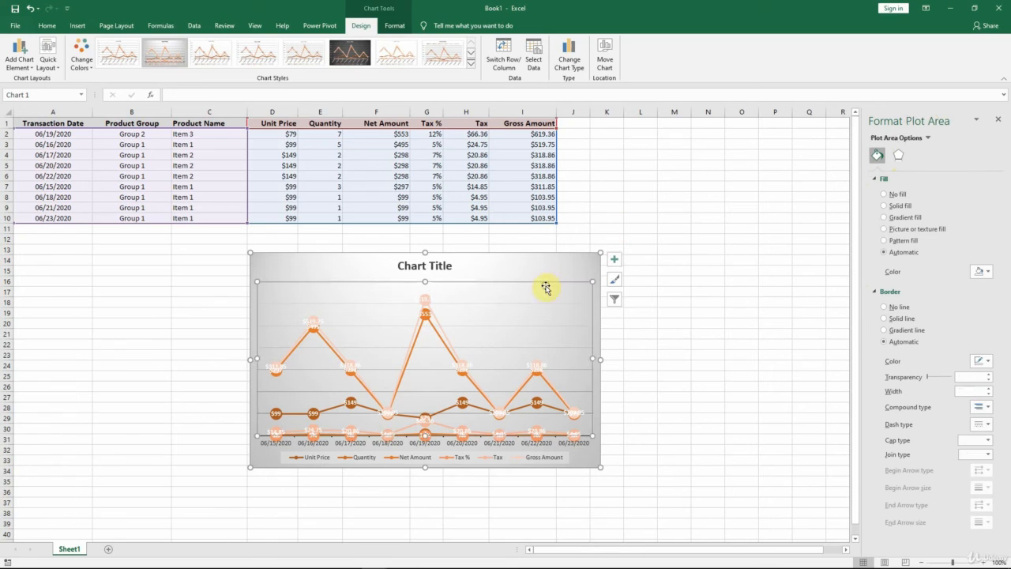
{"action": "left_click", "coordinate": [441, 335]}
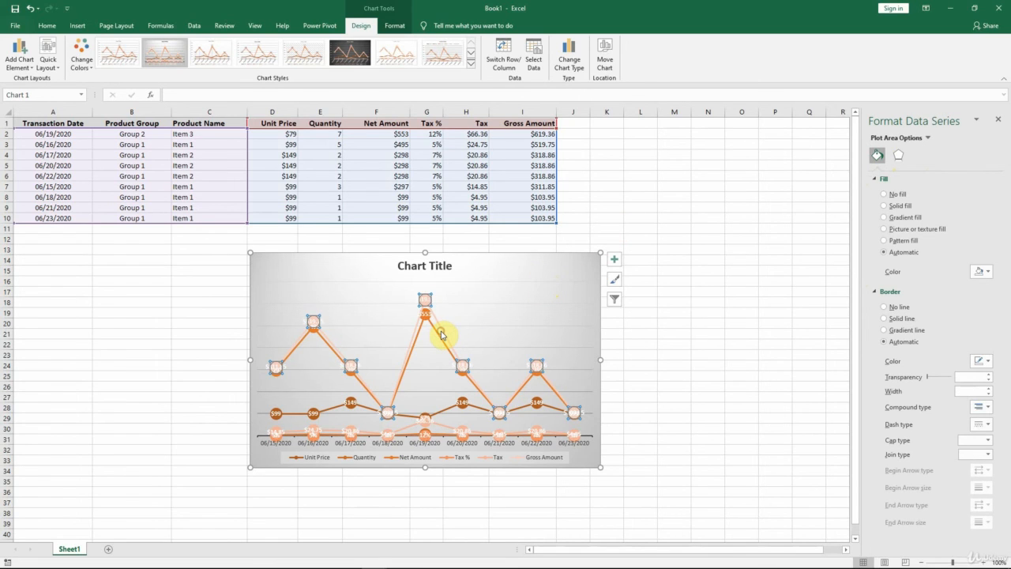
{"action": "left_click", "coordinate": [409, 459]}
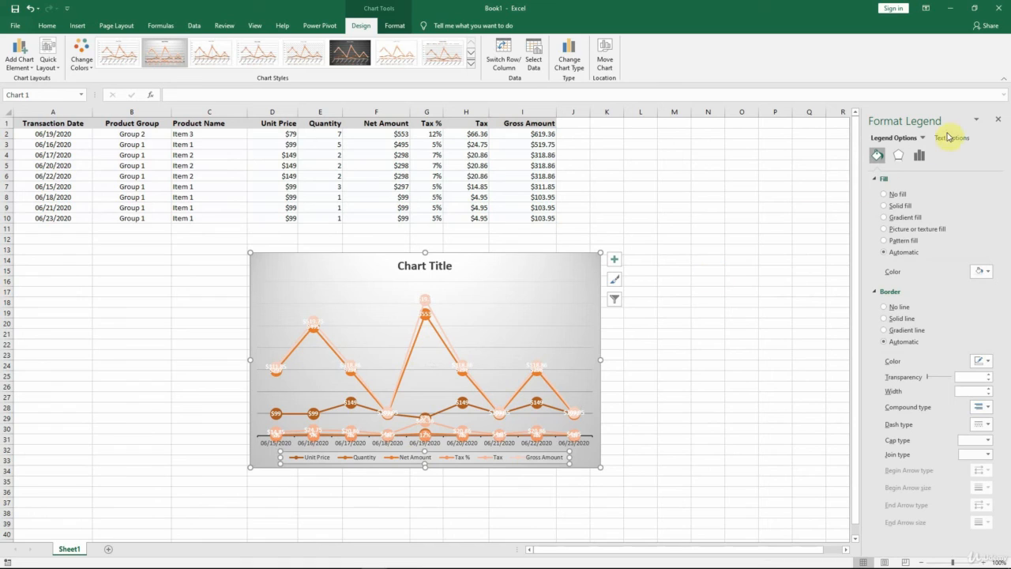
{"action": "left_click", "coordinate": [998, 121]}
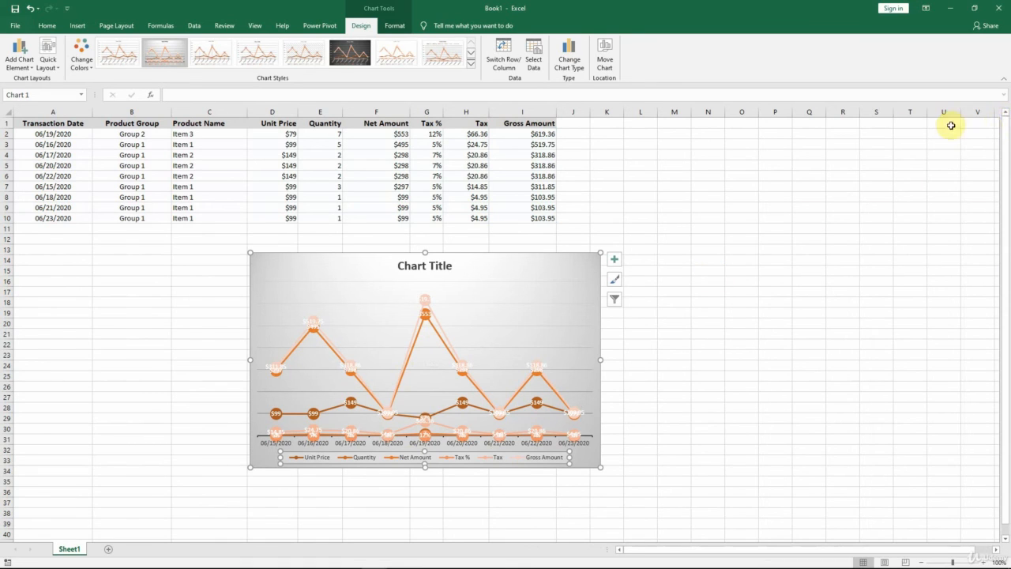
{"action": "left_click", "coordinate": [207, 251]}
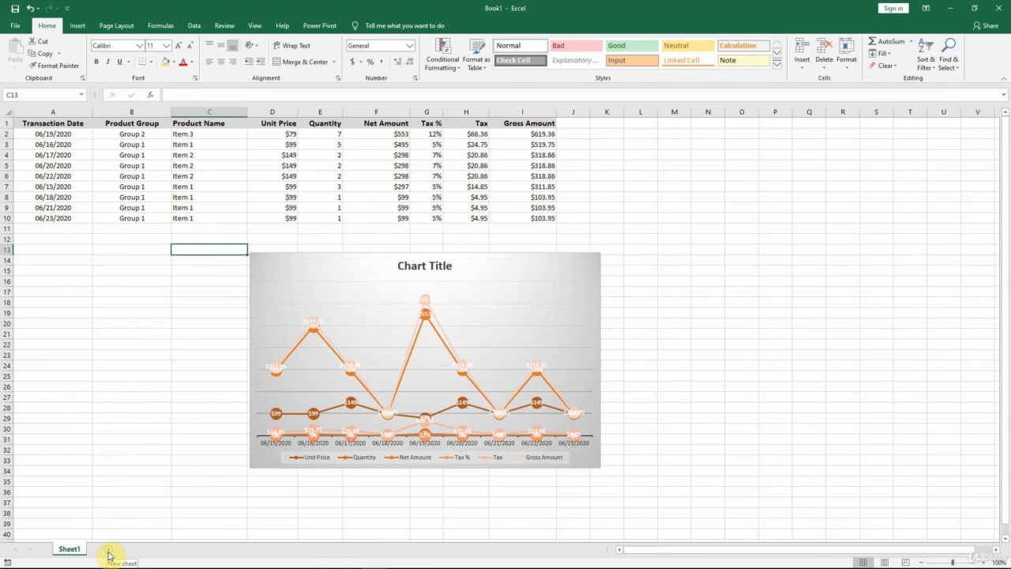
Step: Add a new worksheet and rename Sheet1 as Sales Transactions
{"action": "left_click", "coordinate": [108, 550]}
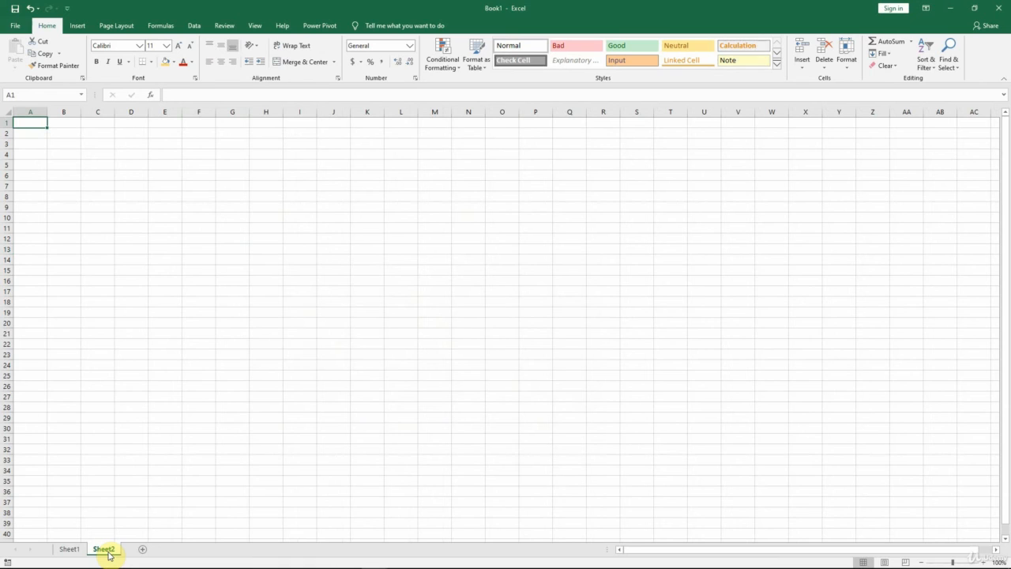
{"action": "left_click", "coordinate": [68, 549]}
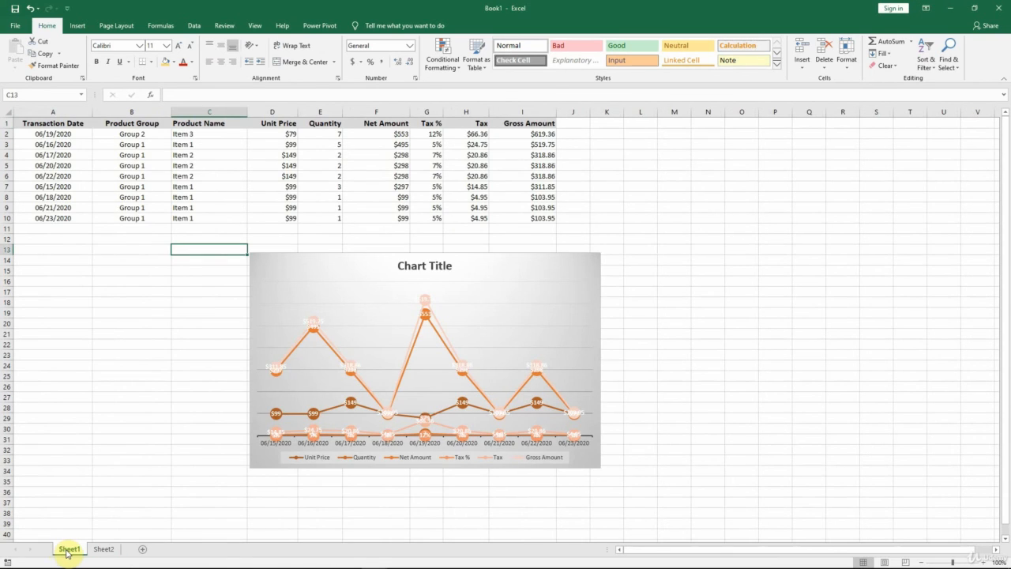
{"action": "double_click", "coordinate": [68, 549]}
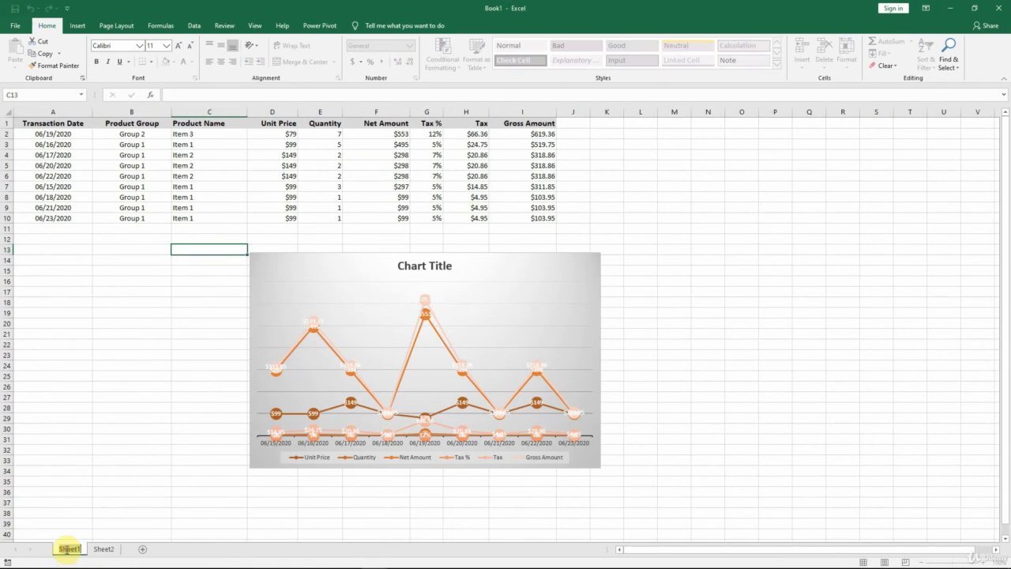
{"action": "type", "text": "Sales Transactions"}
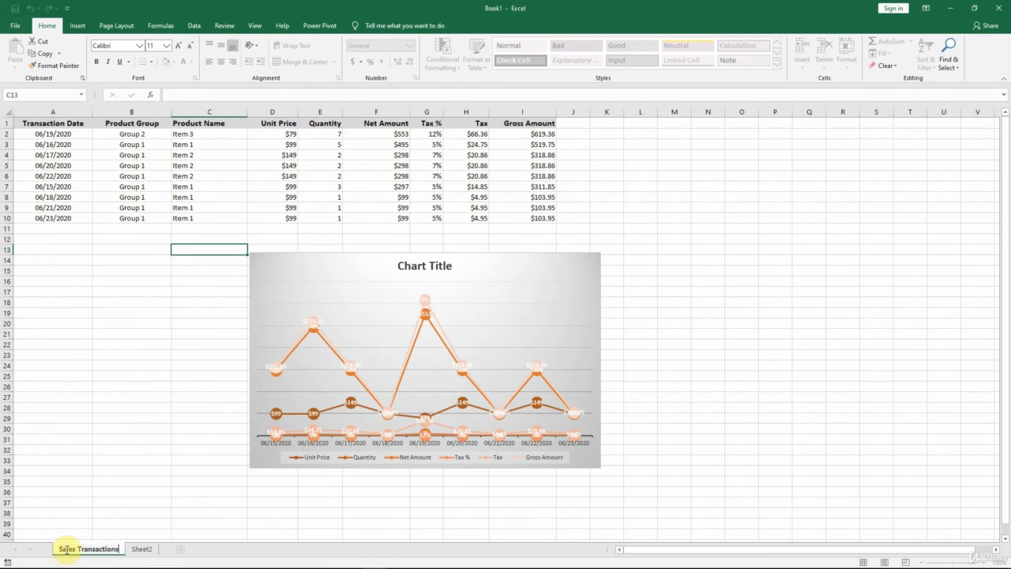
{"action": "key", "text": "Return"}
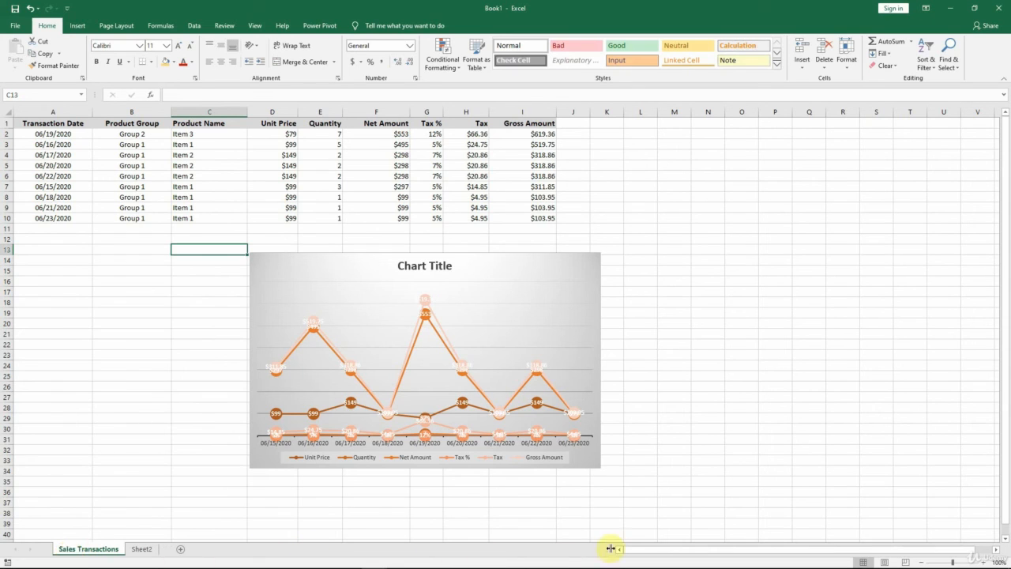
Step: Zoom the Sales Transactions sheet in to 130% and back out to 100%
{"action": "left_click", "coordinate": [984, 561]}
{"action": "left_click", "coordinate": [984, 561]}
{"action": "left_click", "coordinate": [984, 561]}
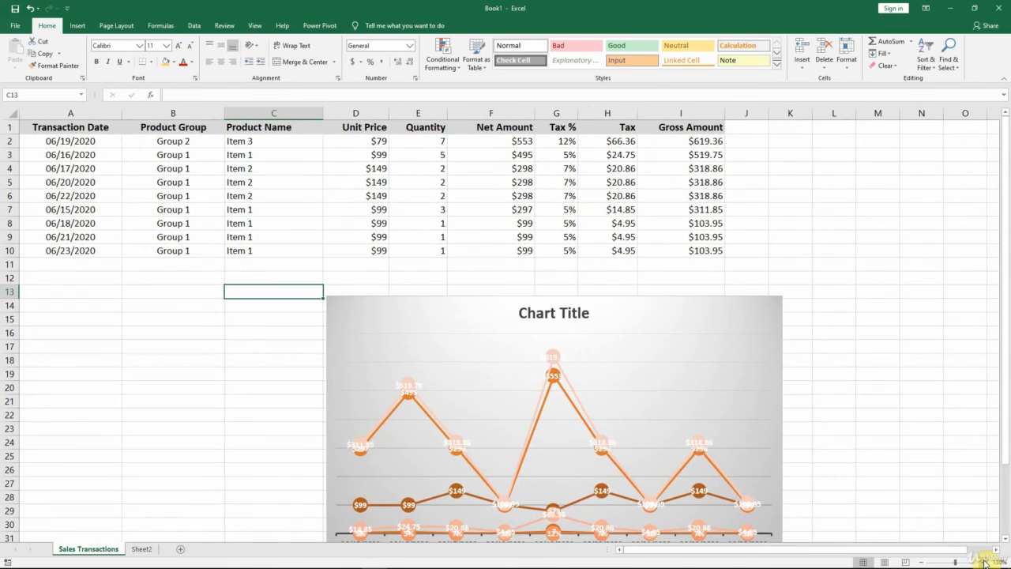
{"action": "left_click", "coordinate": [920, 561]}
{"action": "left_click", "coordinate": [921, 562]}
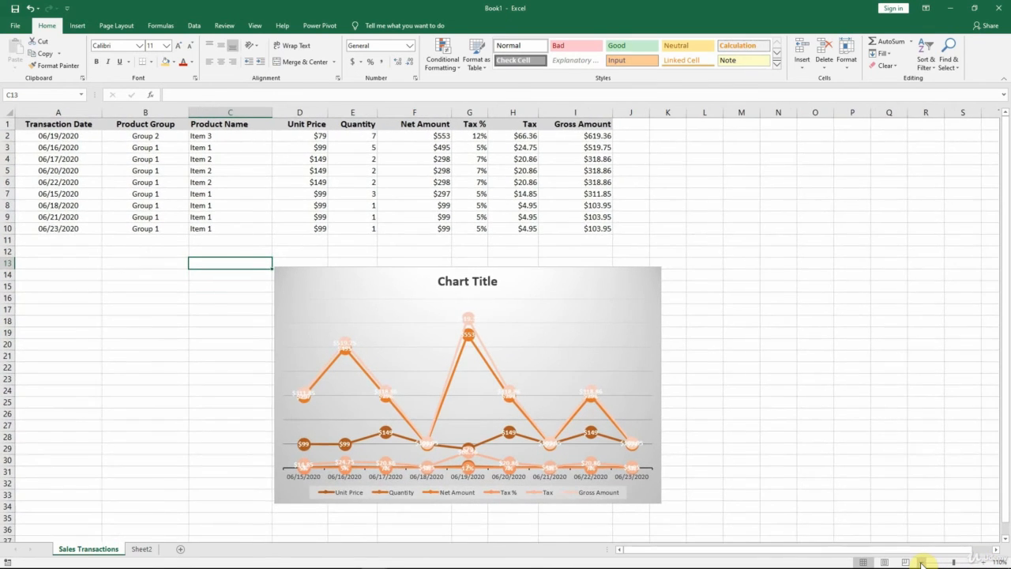
{"action": "left_click", "coordinate": [921, 562]}
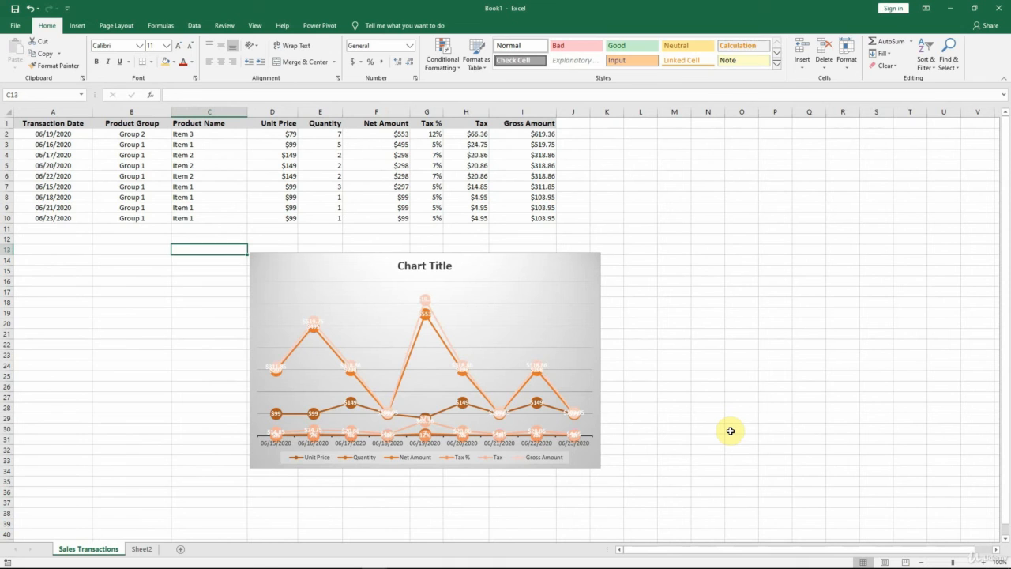
Step: Zoom the Sales Transactions sheet in to 145%, out to 70%, and back to 100%
{"action": "key", "text": "ctrl+alt+plus"}
{"action": "key", "text": "ctrl+alt+plus"}
{"action": "key", "text": "ctrl+alt+plus"}
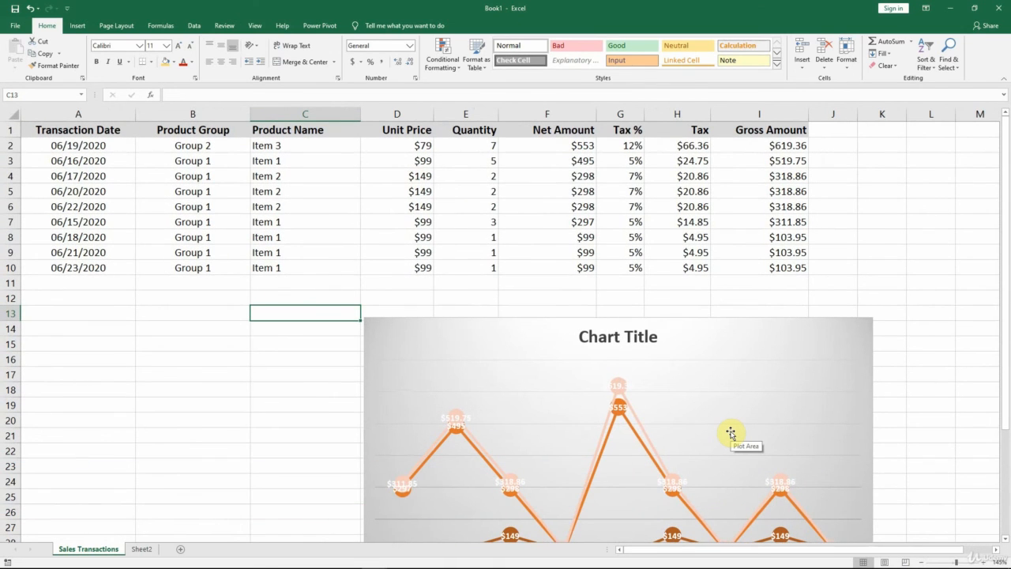
{"action": "key", "text": "ctrl+alt+minus"}
{"action": "key", "text": "ctrl+alt+minus"}
{"action": "key", "text": "ctrl+alt+minus"}
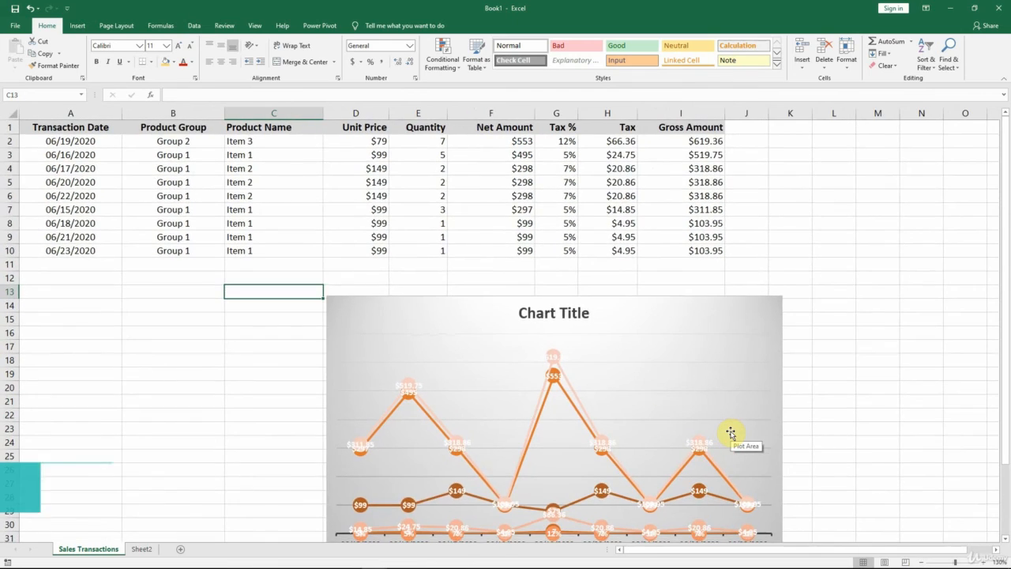
{"action": "key", "text": "ctrl+alt+minus"}
{"action": "key", "text": "ctrl+alt+minus"}
{"action": "key", "text": "ctrl+alt+minus"}
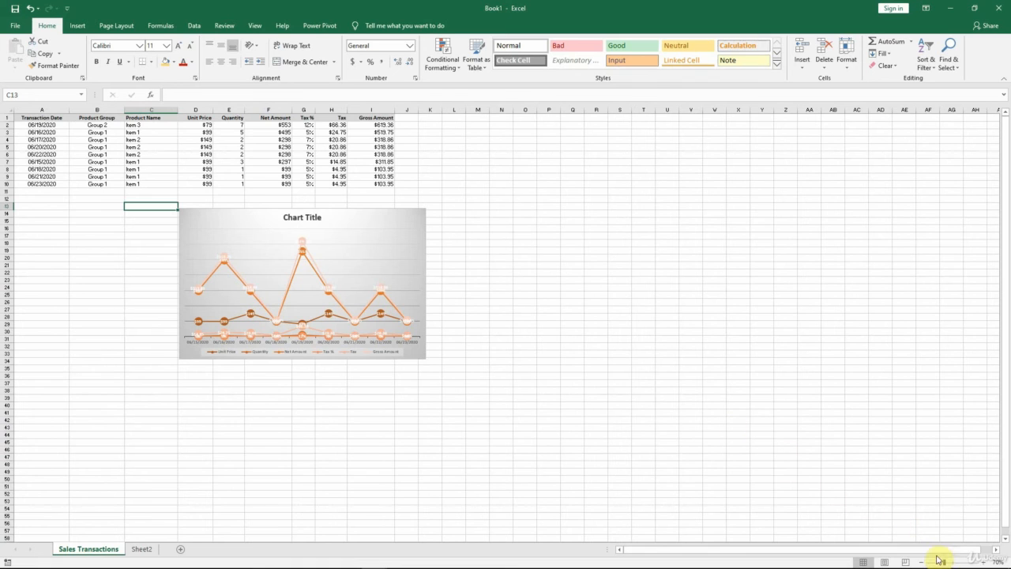
{"action": "left_click_drag", "start_coordinate": [942, 562], "coordinate": [952, 563]}
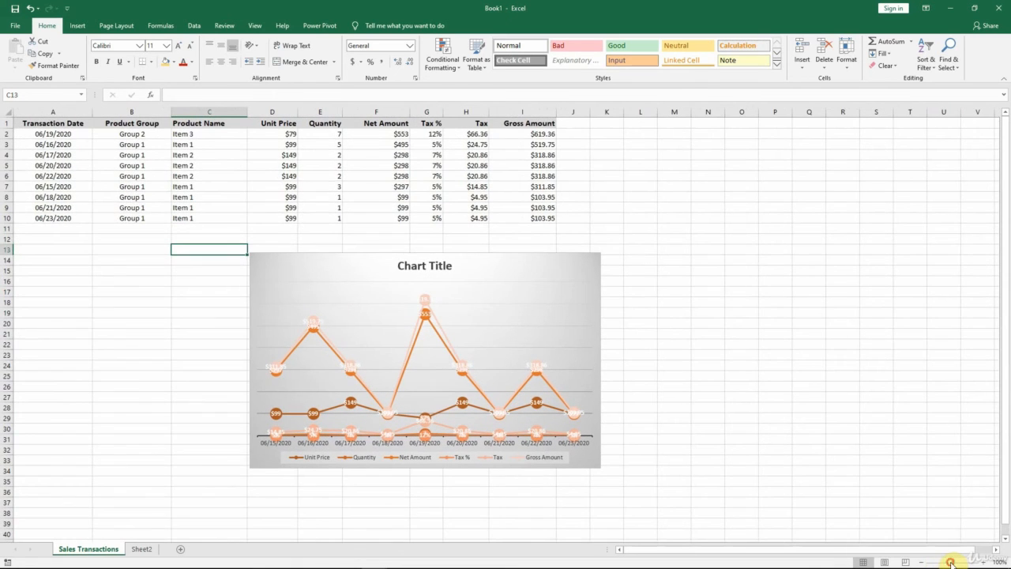